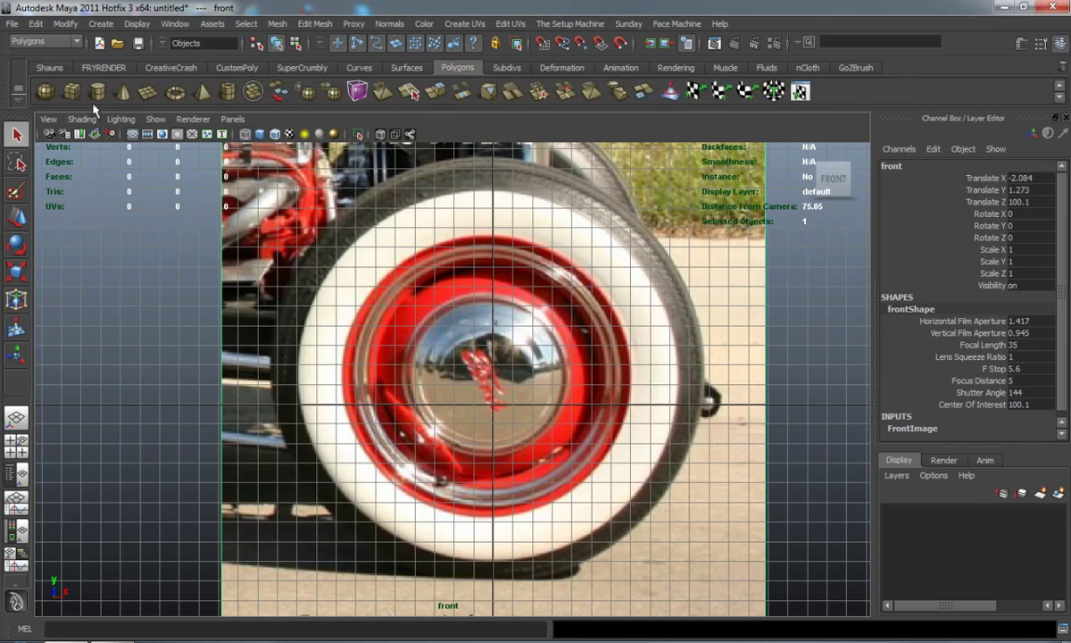
- Create a polygon cylinder over the tire in the front view, about 10.85 in radius and 4.5 in height
key("g")
left_click_drag(494, 391, 674, 507)
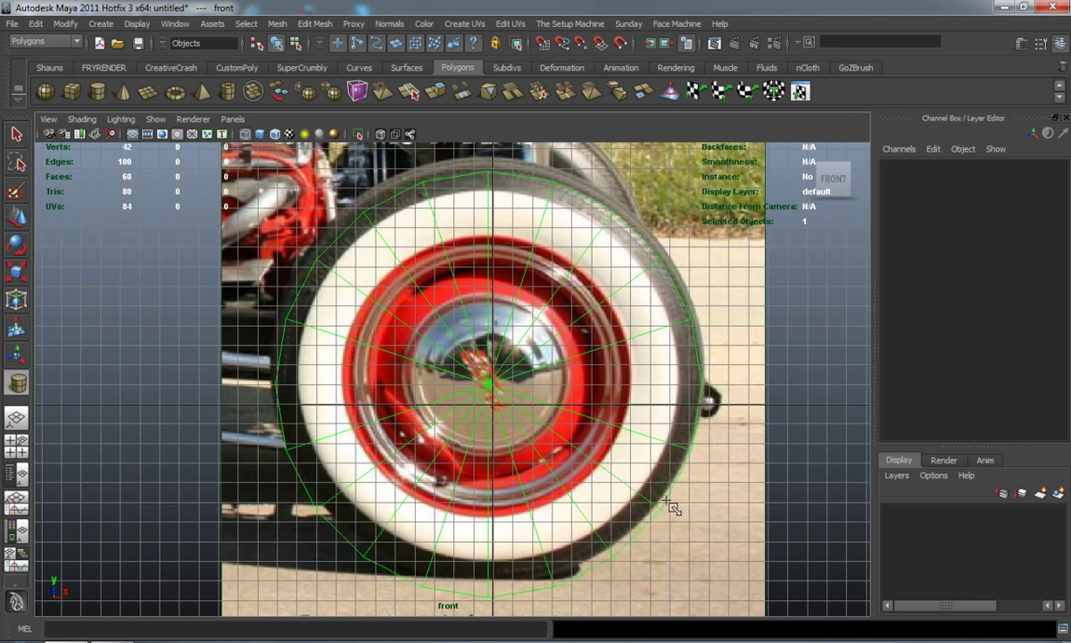
key("space")
key("space")
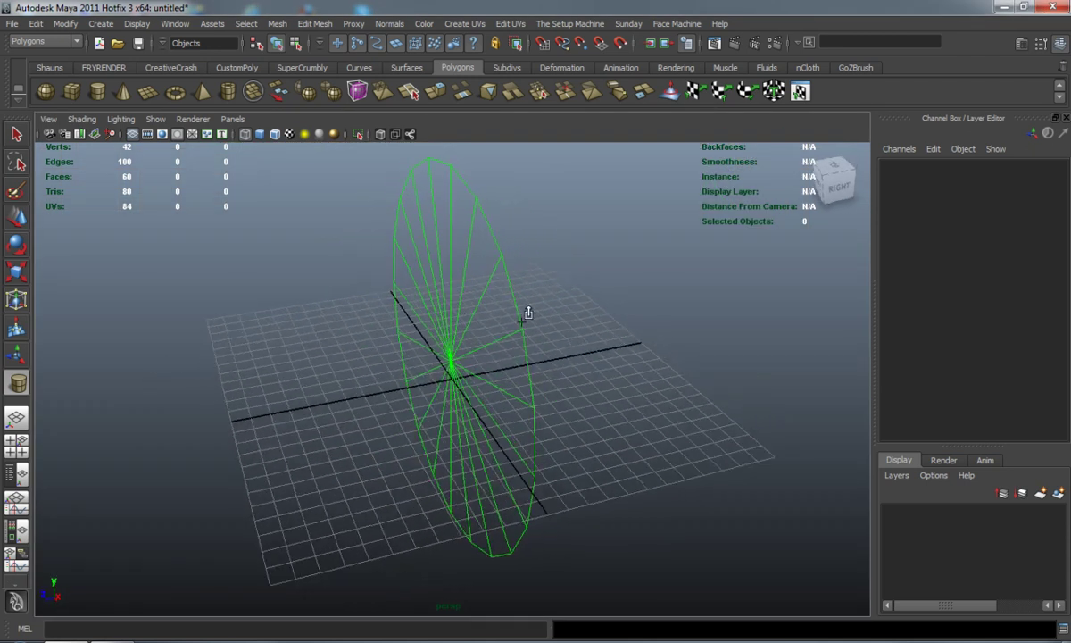
left_click_drag(442, 323, 408, 210)
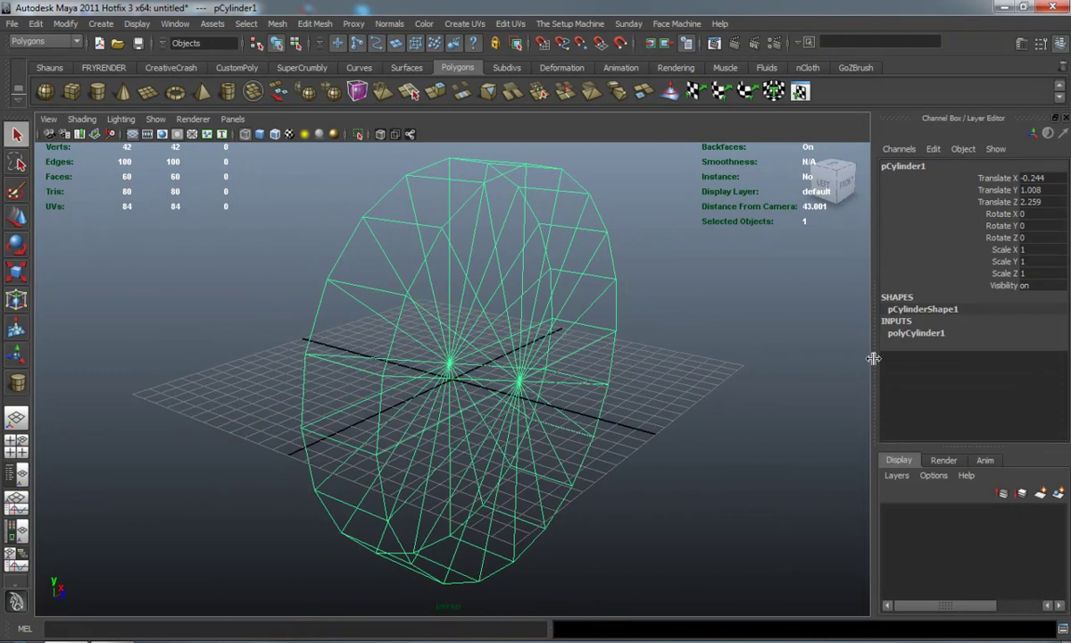
- Set the cylinder's axis subdivisions to 12 and display it shaded
left_click(919, 333)
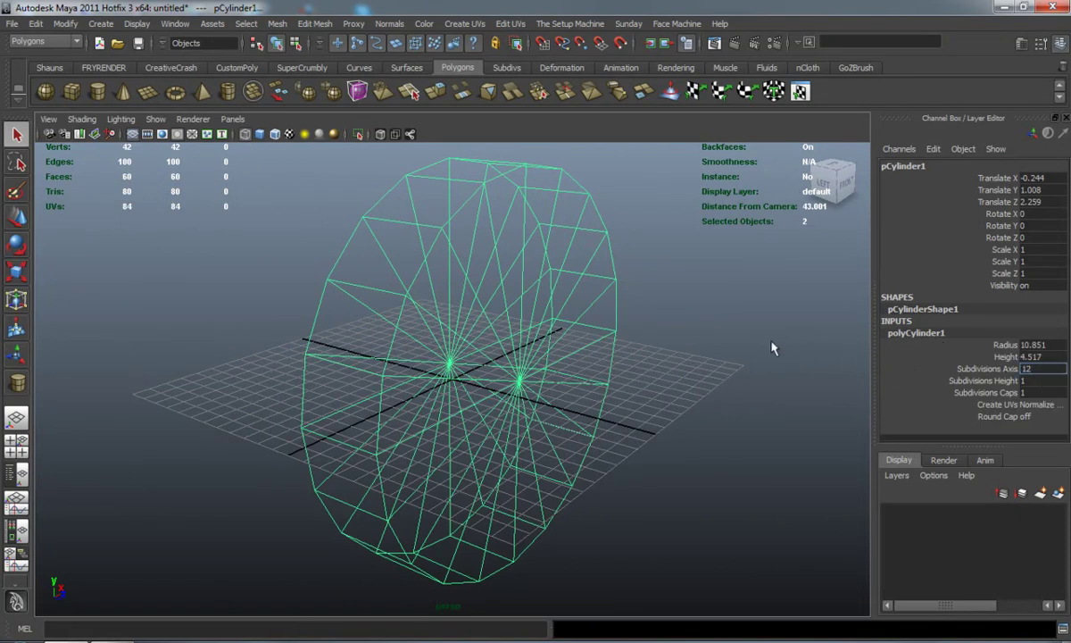
type("12")
key("Return")
key("5")
left_click(600, 344)
- Delete the back cap faces of the cylinder
mouse_move(600, 343)
left_mouse_down("alt")
mouse_move(516, 351)
mouse_move(571, 345)
left_mouse_up("alt")
left_click_drag(492, 317, 495, 312, "alt")
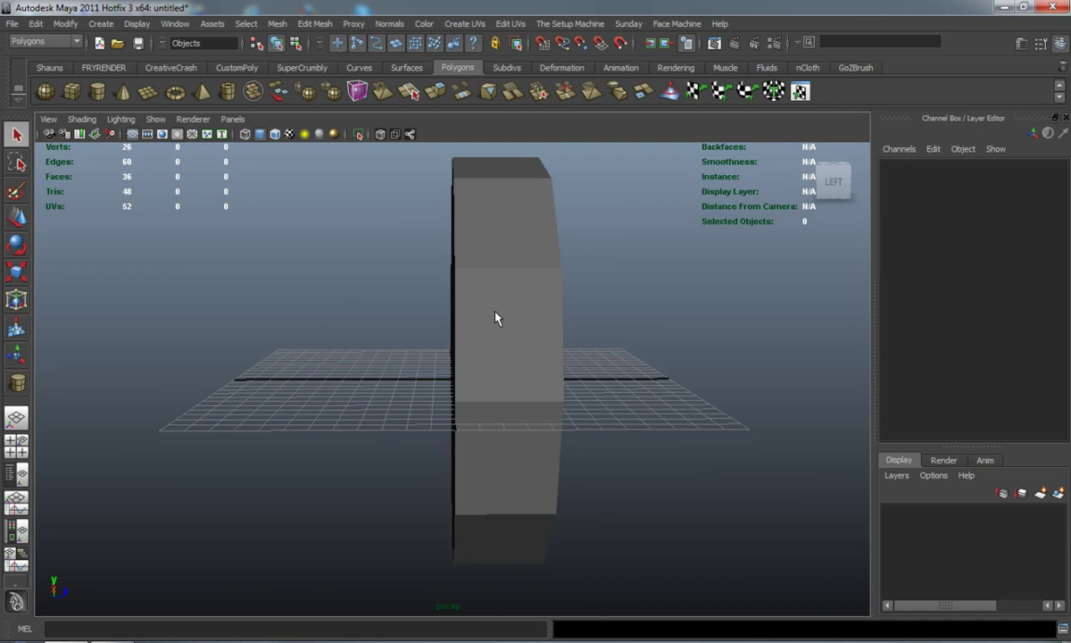
right_click_drag(495, 311, 496, 325)
right_click_drag(495, 325, 393, 295, "alt")
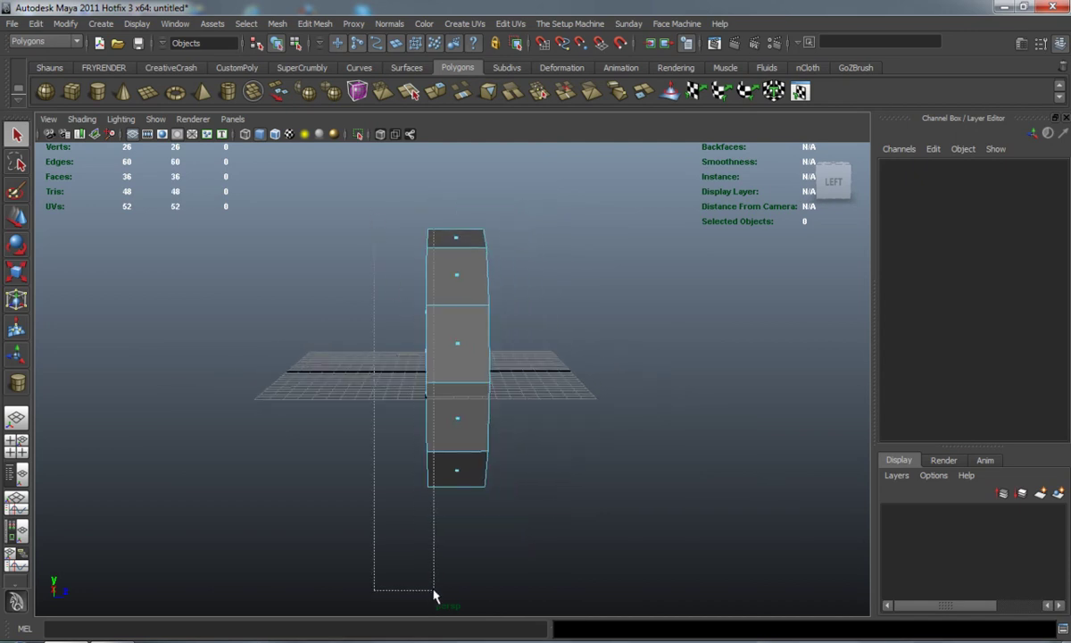
left_click_drag(434, 591, 434, 592)
key("Delete")
left_click_drag(450, 461, 867, 458, "alt")
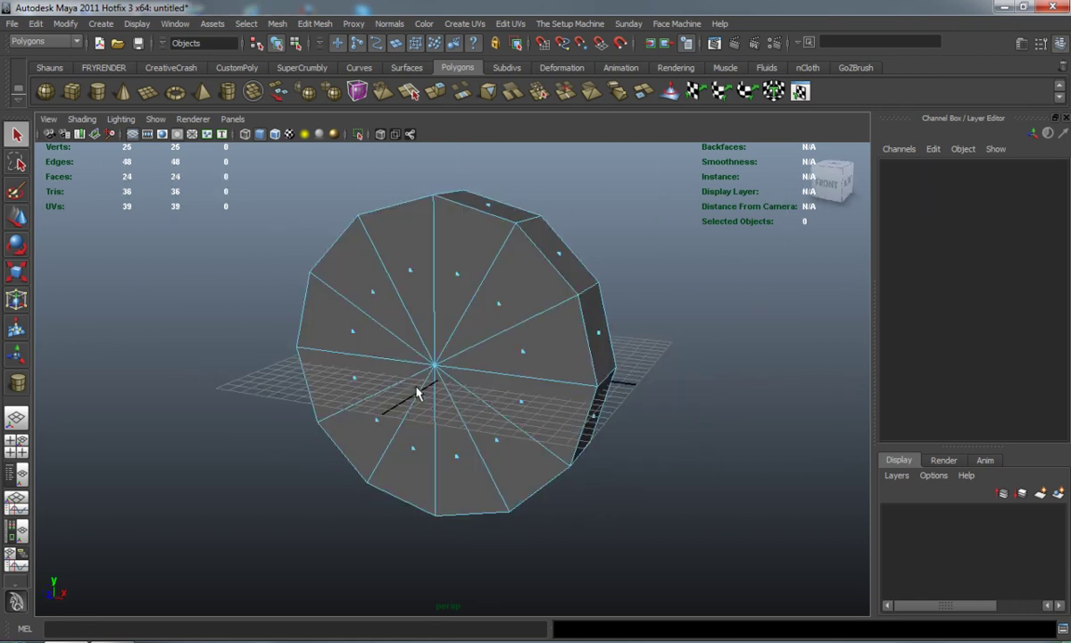
- Raise the cylinder in the front view to about Y 1.88 to align it with the tire, checking it in smooth preview
key("space")
key("space")
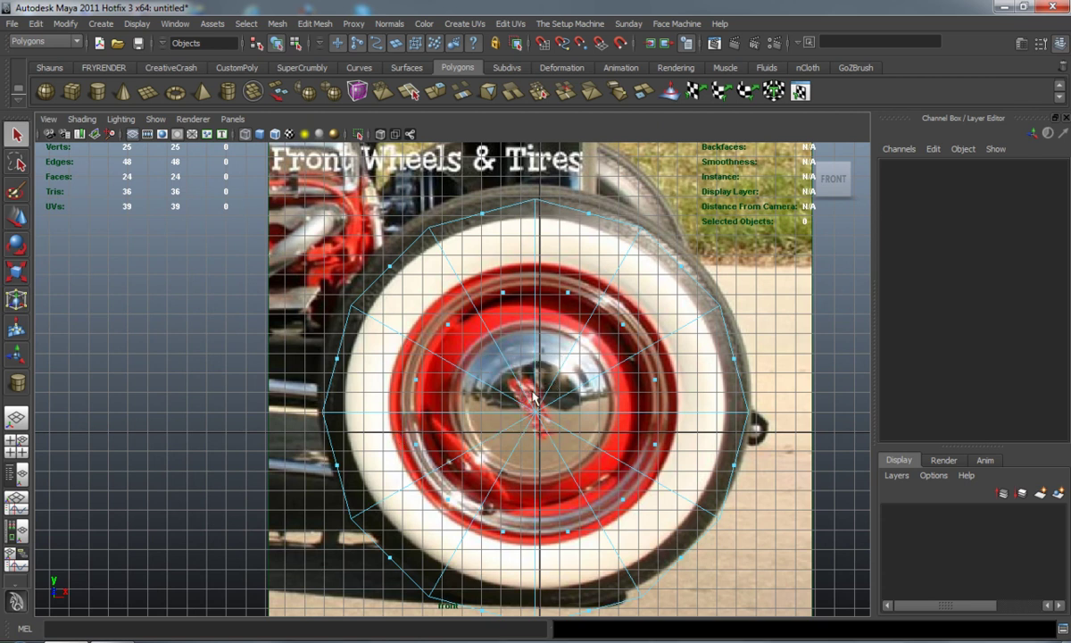
right_click_drag(533, 397, 589, 375)
key("w")
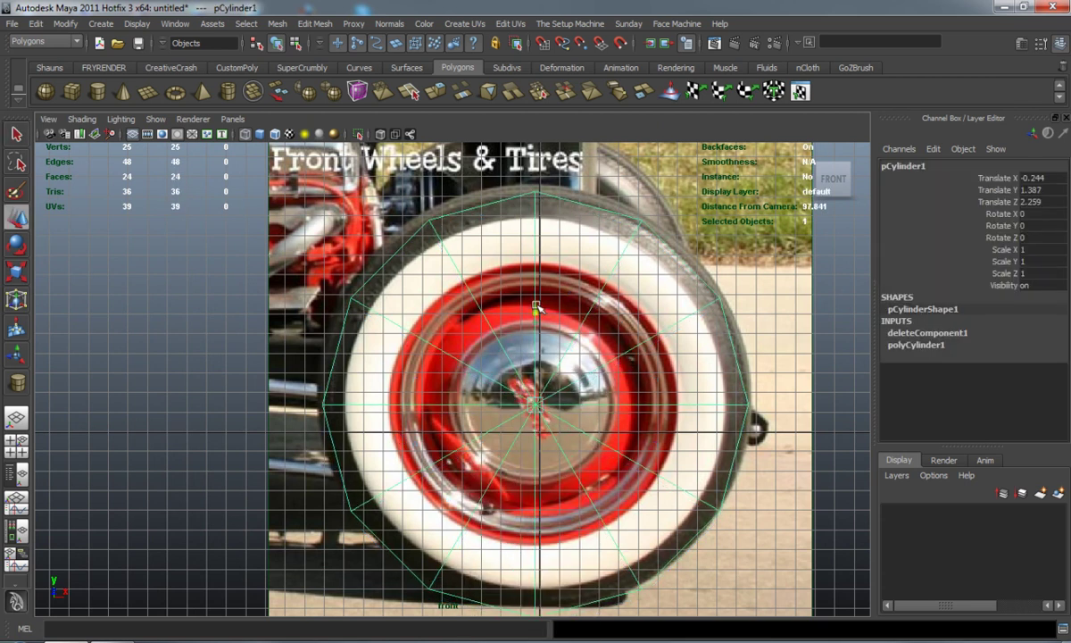
left_click_drag(535, 307, 535, 299)
key("3")
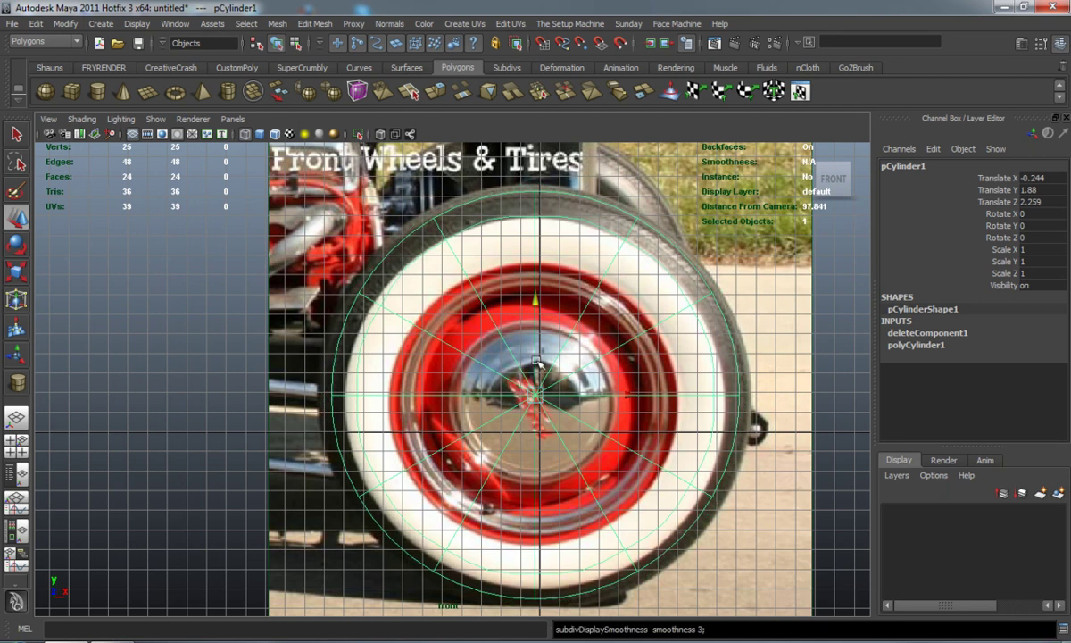
key("space")
key("space")
key("1")
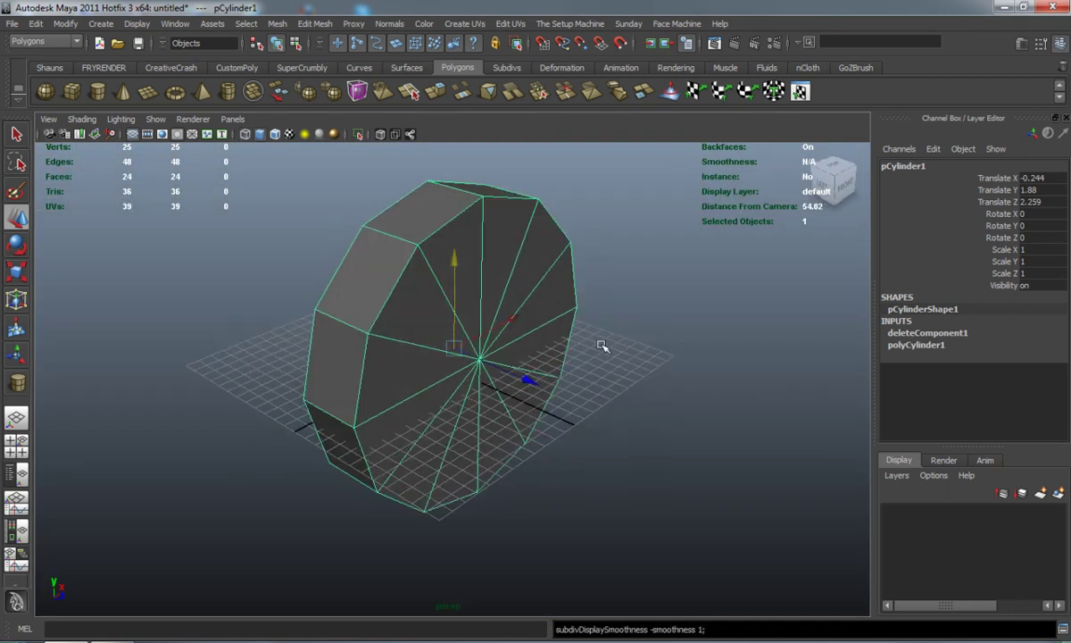
- Extrude the 12 front cap faces, scaling them inward and pulling them outward about 0.6 units to bevel the tire edge
left_click_drag(603, 347, 605, 336, "alt")
right_click_drag(432, 307, 440, 327)
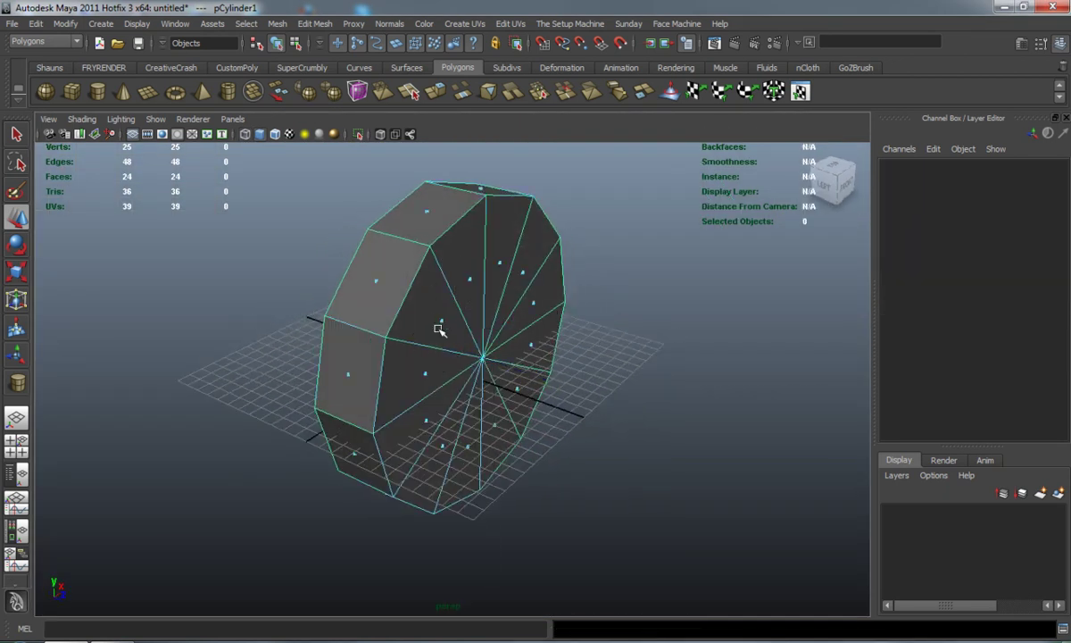
left_click_drag(452, 353, 564, 599, "alt")
left_click_drag(553, 408, 474, 448, "alt")
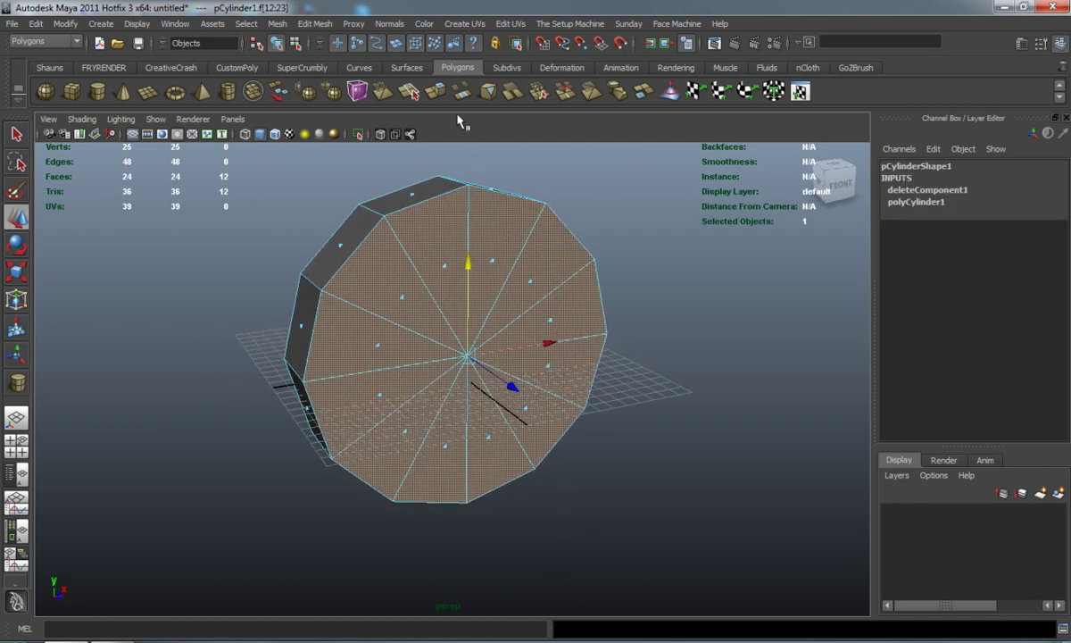
left_click(408, 91)
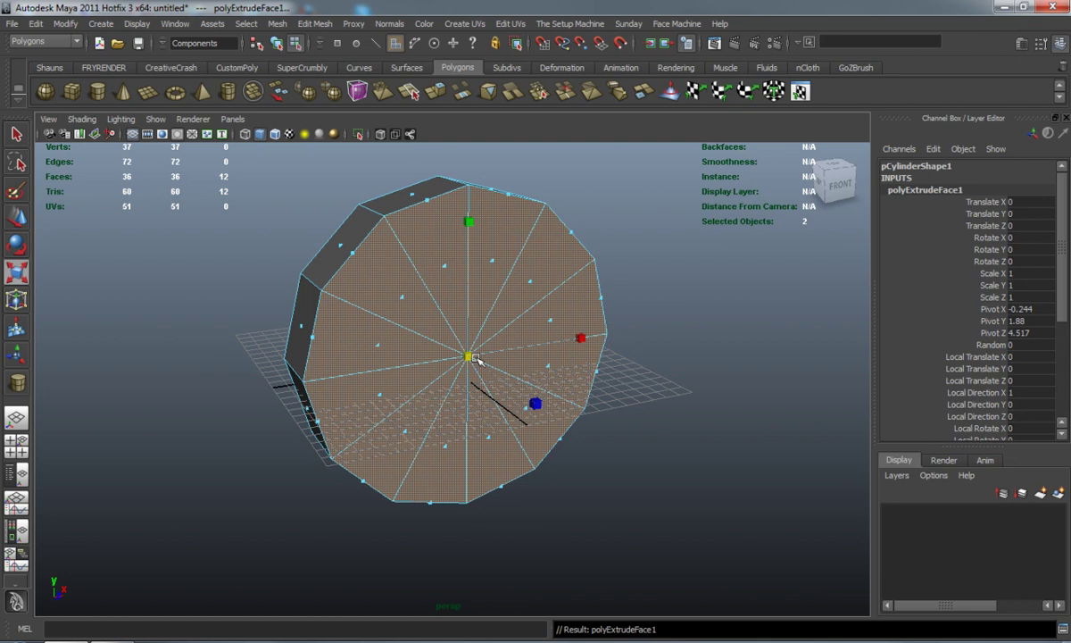
left_click_drag(443, 359, 560, 401, "alt")
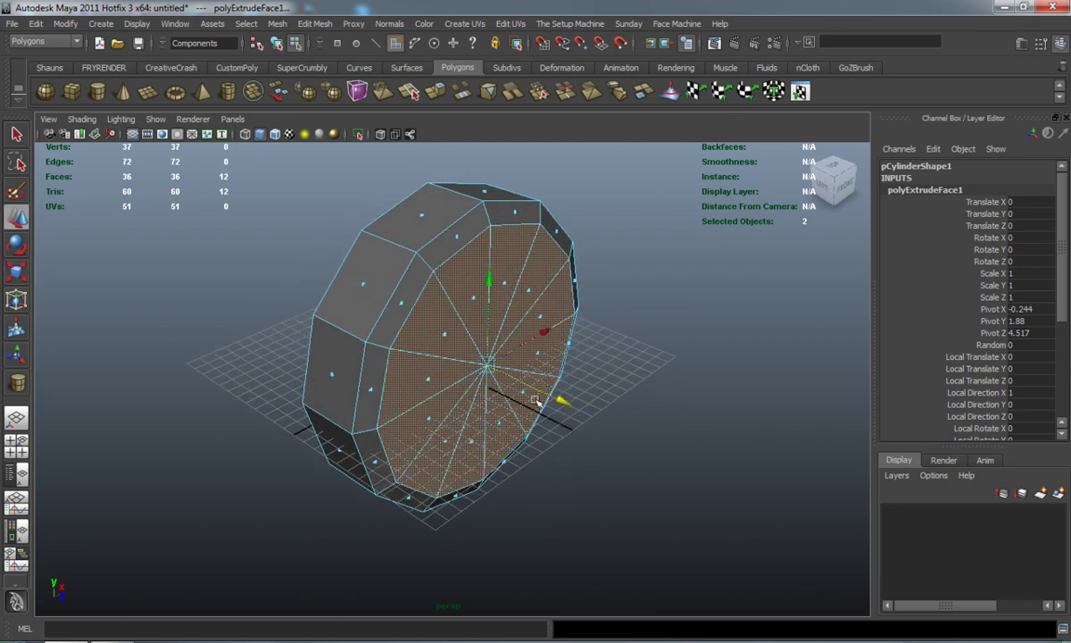
- Extrude the front faces again and scale them down to the outer edge of the red rim, checking the smooth preview
key("g")
key("space")
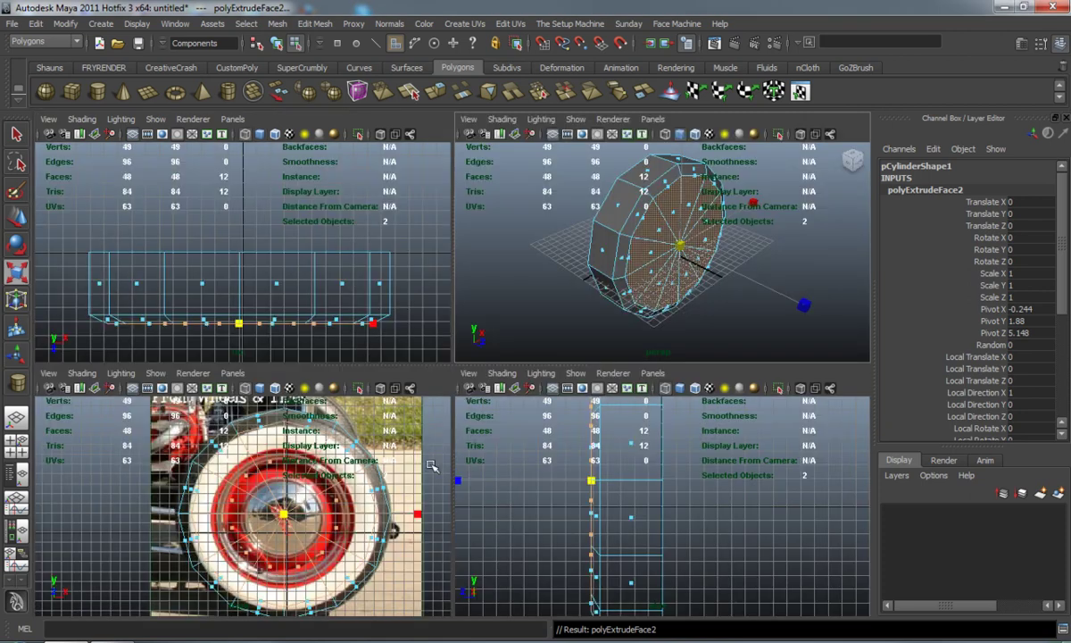
key("space")
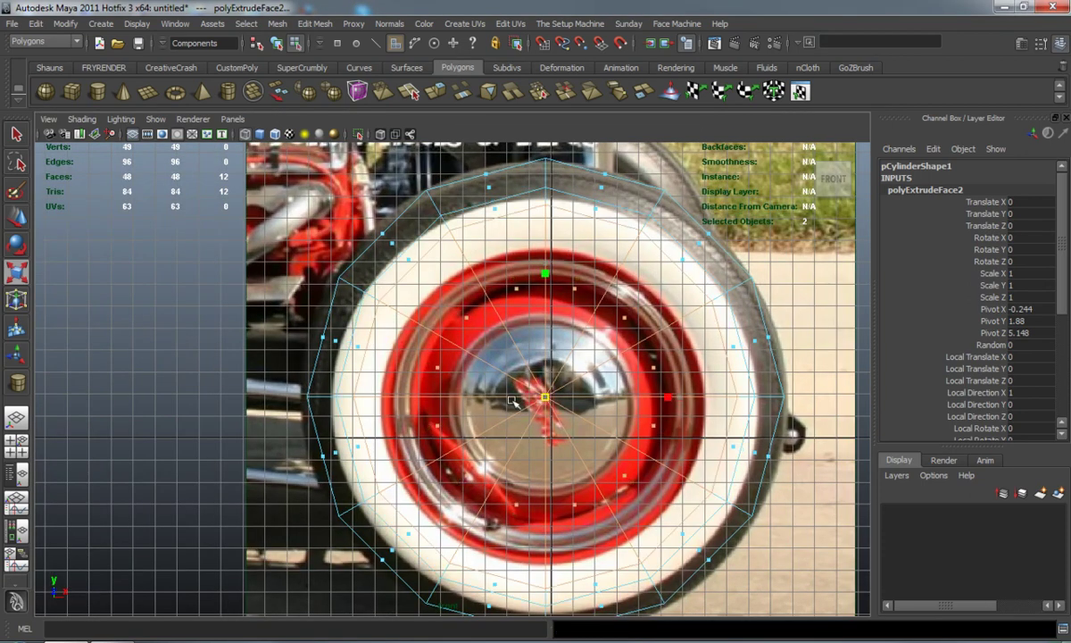
middle_click_drag(513, 400, 452, 412)
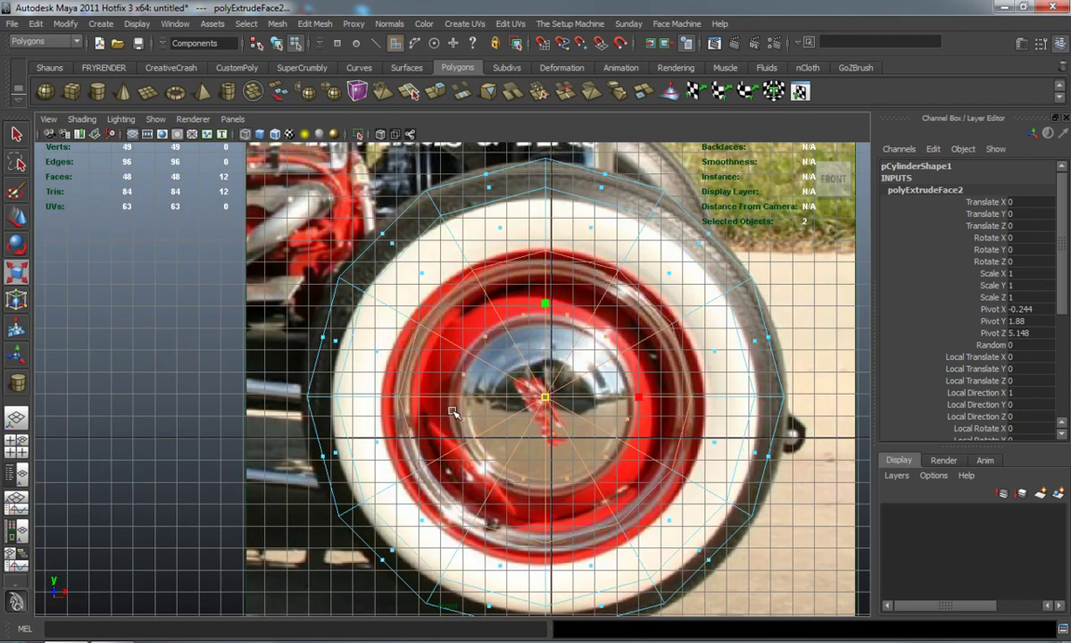
key("3")
key("space")
key("space")
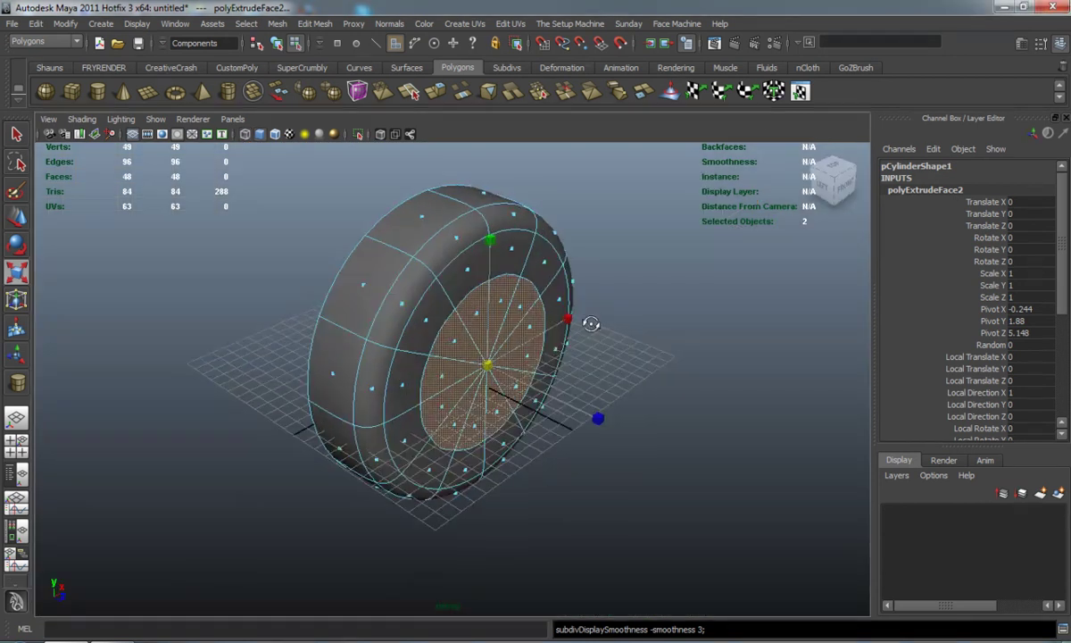
- Pull the inner front faces slightly outward along Z and preview the smoothed tire
key("1")
scroll(564, 412, "up", 3)
key("w")
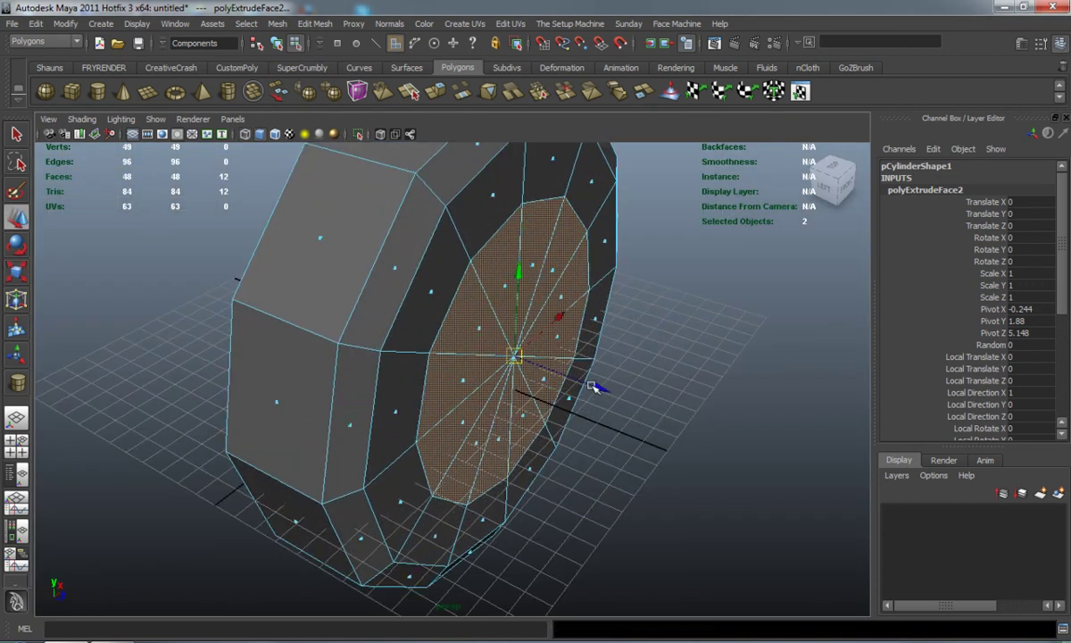
left_click_drag(597, 387, 610, 394)
key("3")
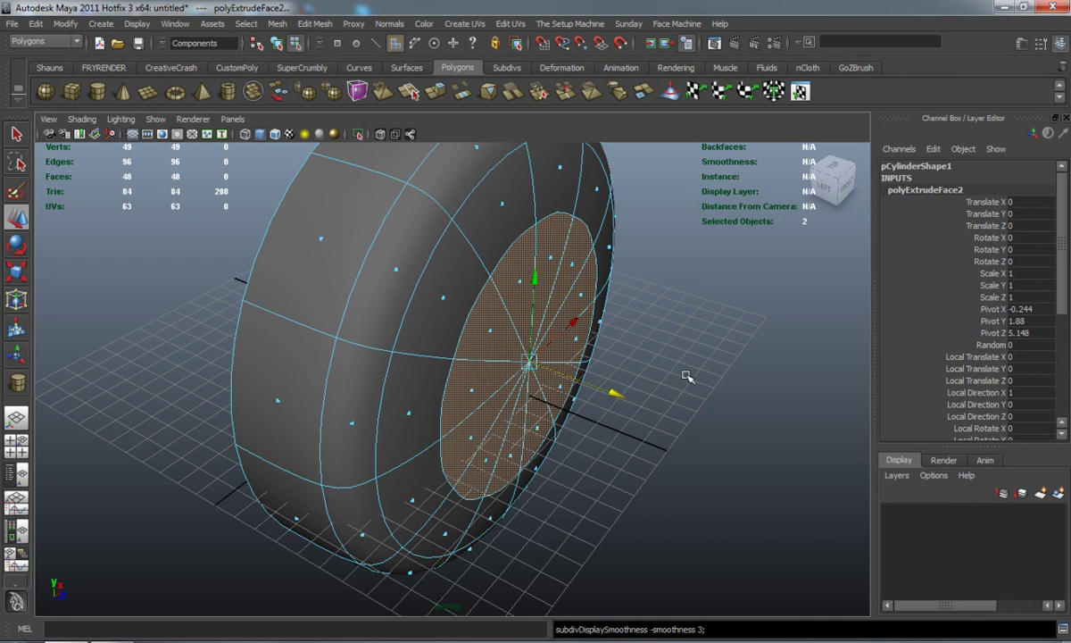
left_click(688, 375)
- Move the edge loop on the front side of the tire slightly outward along Z and preview the smoothed shape
key("1")
right_click_drag(400, 305, 406, 277)
double_click(413, 282)
left_click_drag(593, 385, 598, 386)
key("3")
left_click(694, 380)
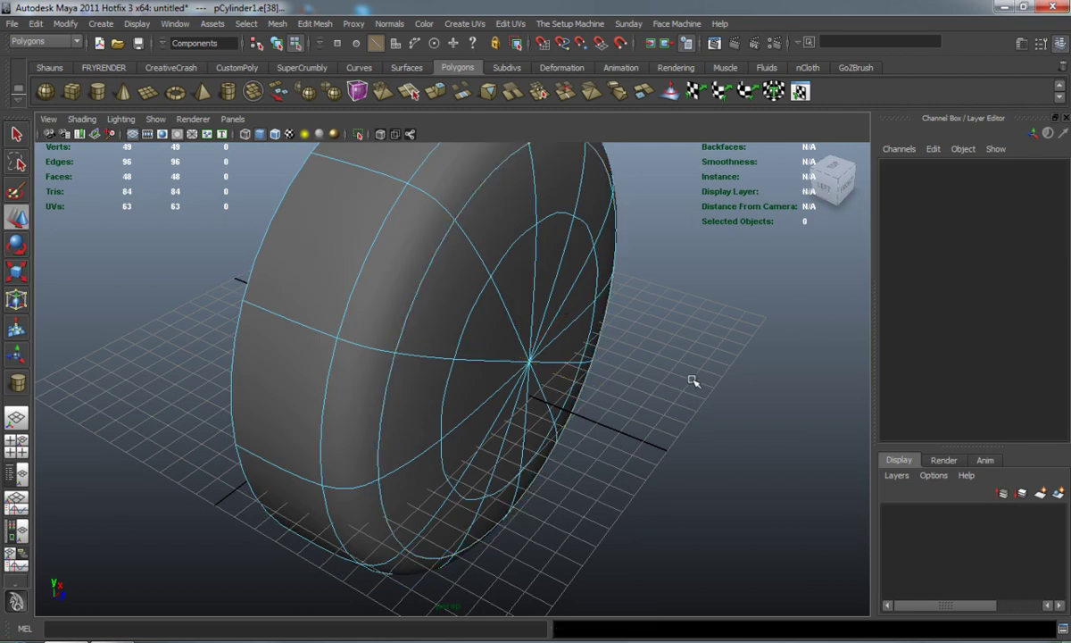
- Try Mirror Geometry on the unsmoothed half tire with its existing settings, and undo it
scroll(506, 366, "down", 4)
left_click_drag(490, 387, 534, 384, "alt")
key("1")
right_click_drag(428, 330, 452, 317)
left_click(452, 317)
left_click(276, 23)
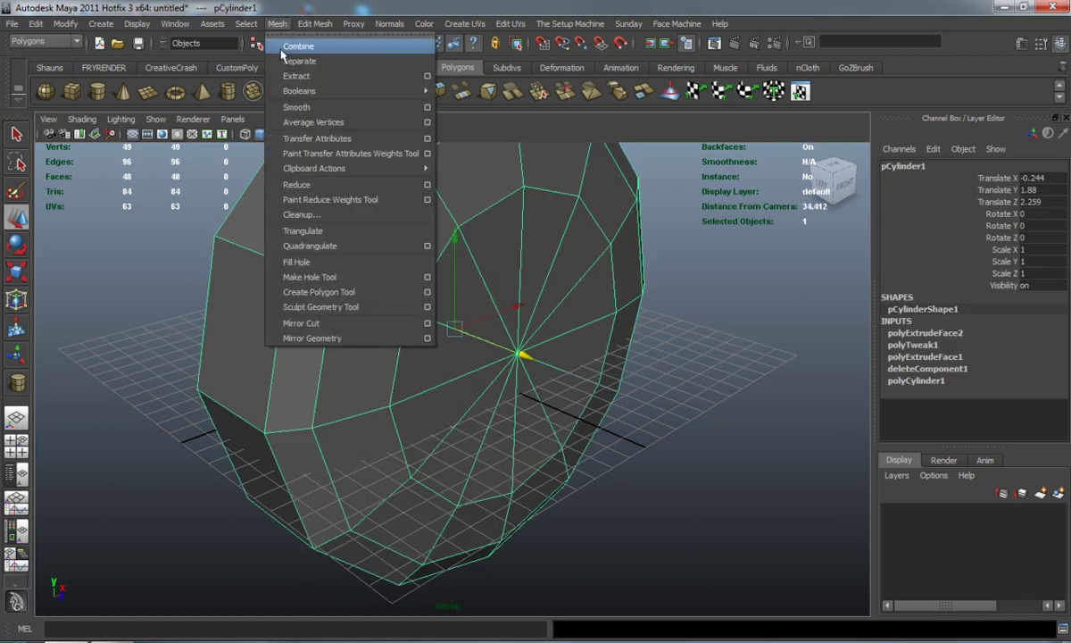
left_click(275, 316)
key("f")
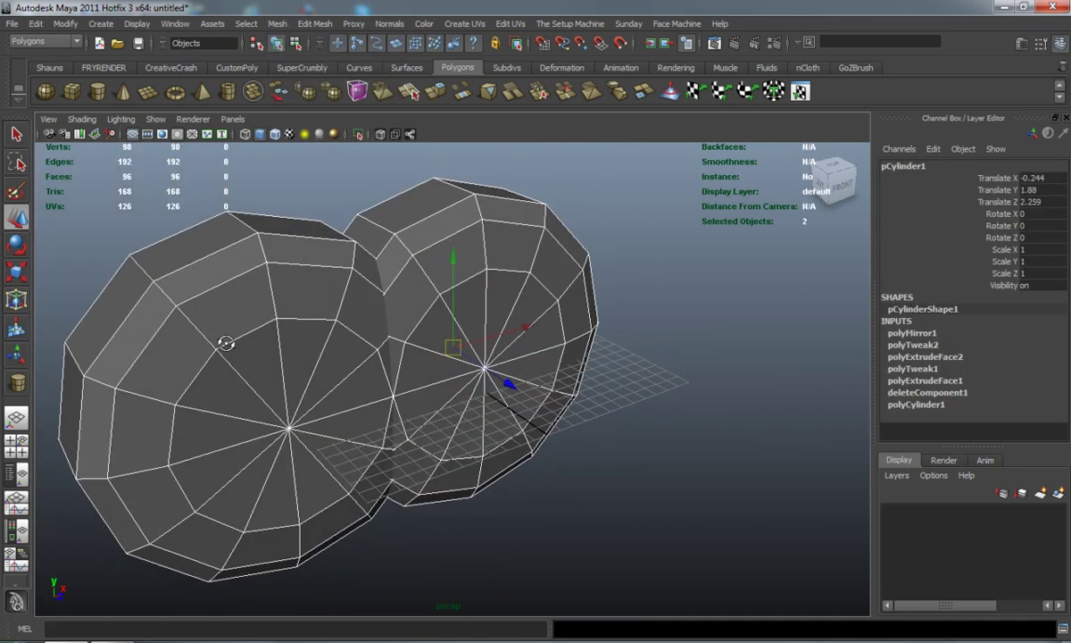
key("ctrl+z")
- Try mirroring the half tire in the -Z direction without merging it with the original, and undo it
left_click(273, 23)
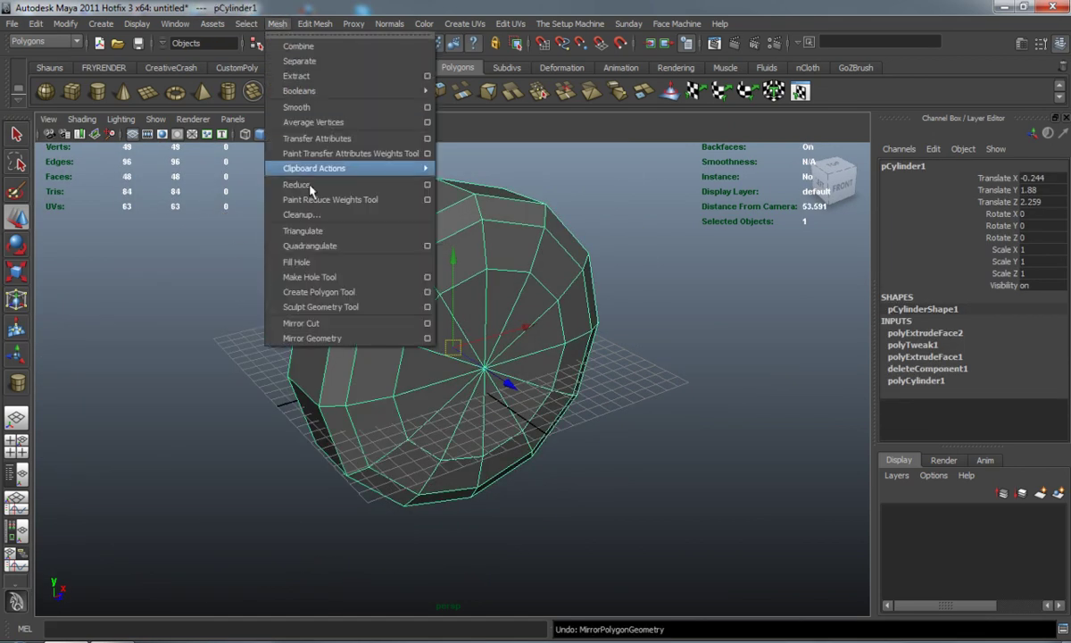
left_click(427, 338)
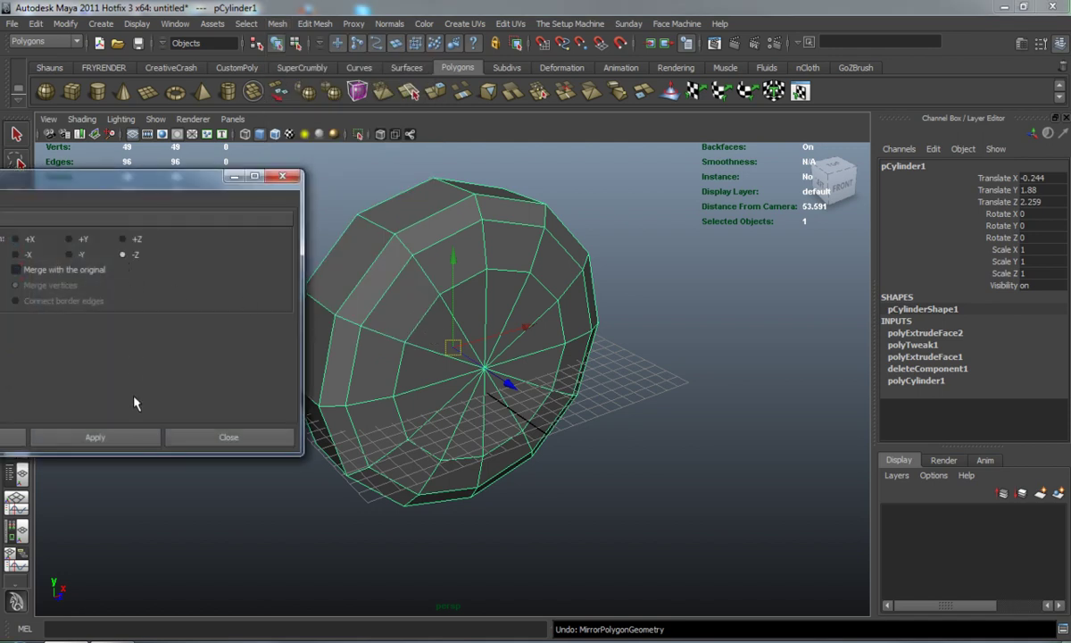
left_click(139, 436)
left_click(359, 375)
key("ctrl+z")
- Try mirroring the half tire in the +Z direction, and undo it
left_click(125, 240)
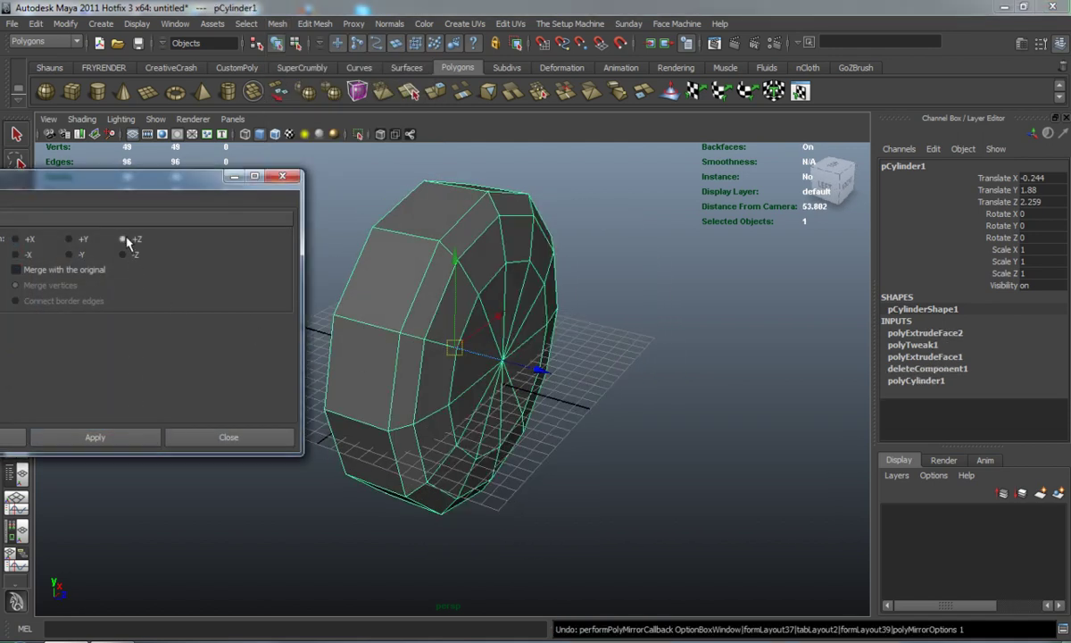
left_click(108, 439)
key("ctrl+z")
- Delete the tire's construction history and reset its transforms with the custom cleanup script
left_click_drag(303, 380, 371, 364, "alt")
left_click(49, 67)
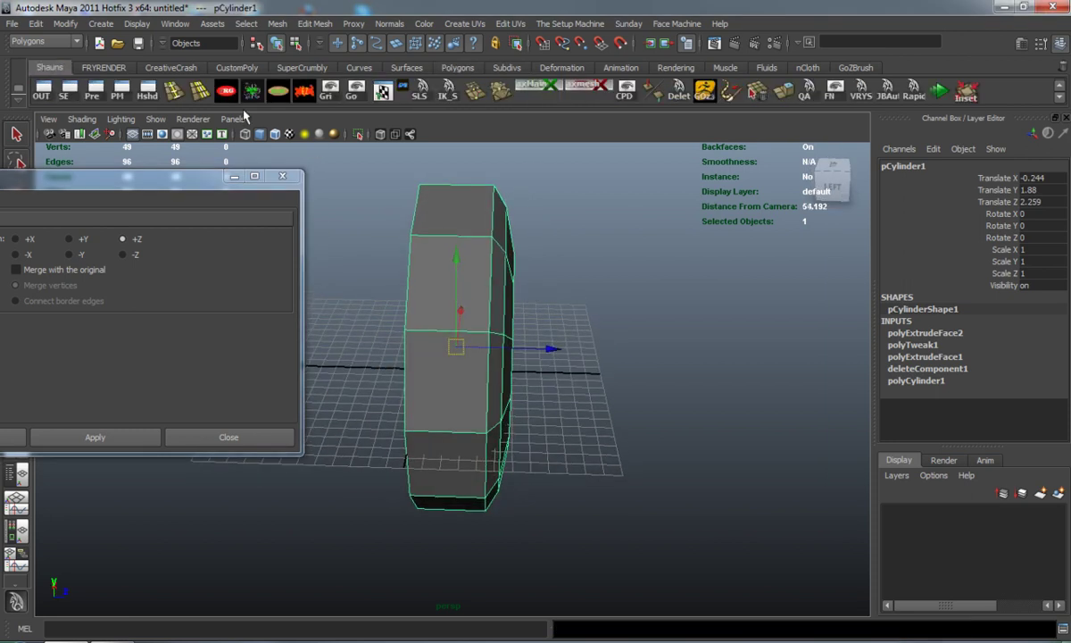
left_click(304, 91)
- Try mirroring the cleaned-up half tire in the -Z direction, undo it, and close the mirror options
left_click(124, 256)
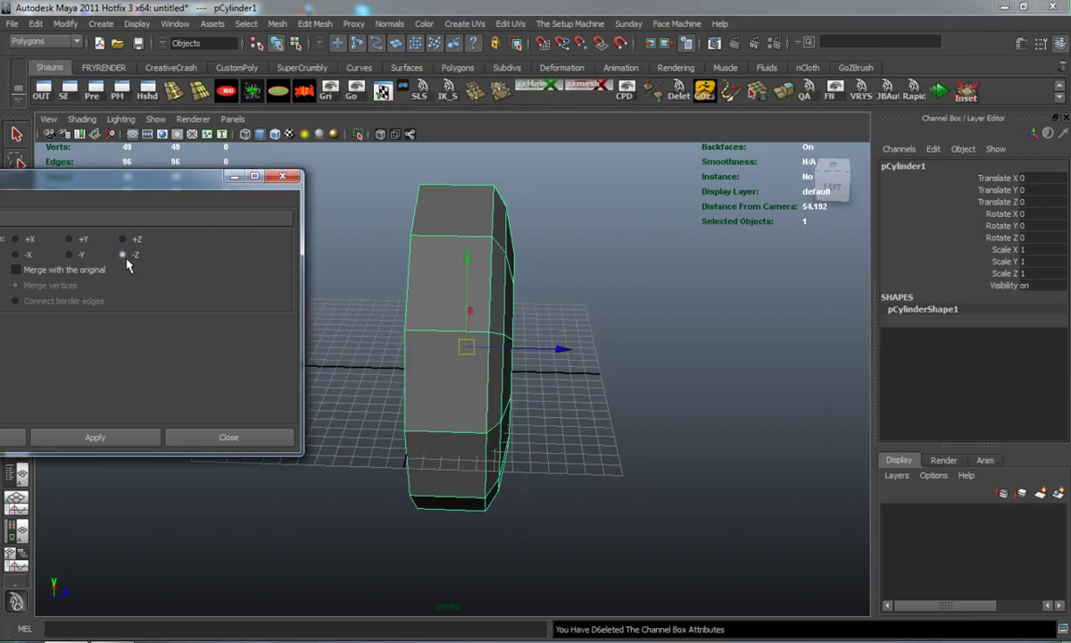
left_click(95, 437)
key("ctrl+z")
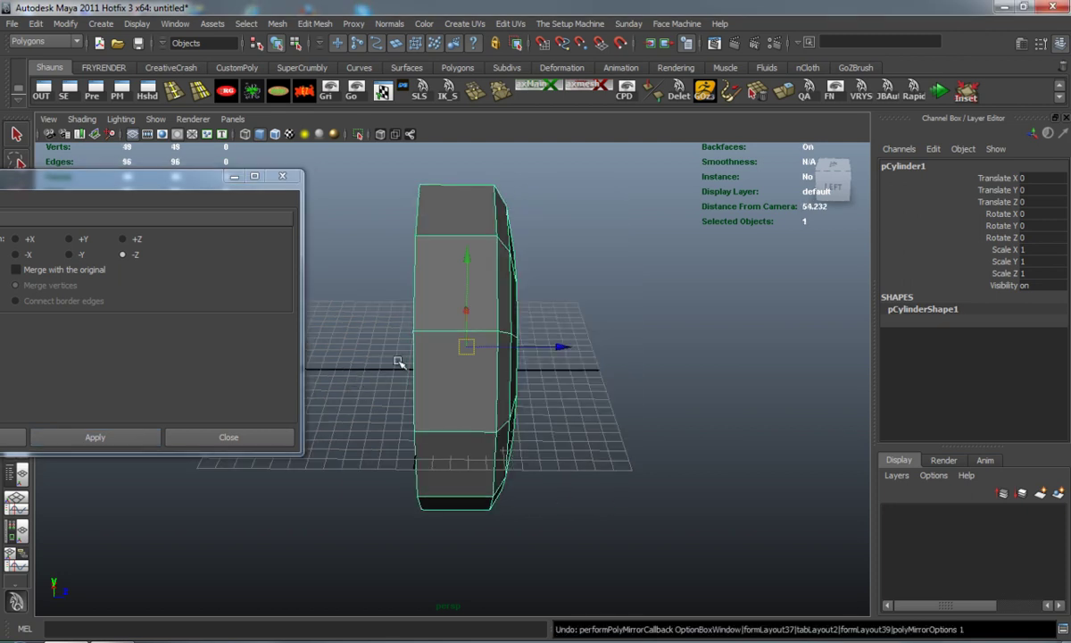
left_click_drag(551, 380, 462, 373, "alt")
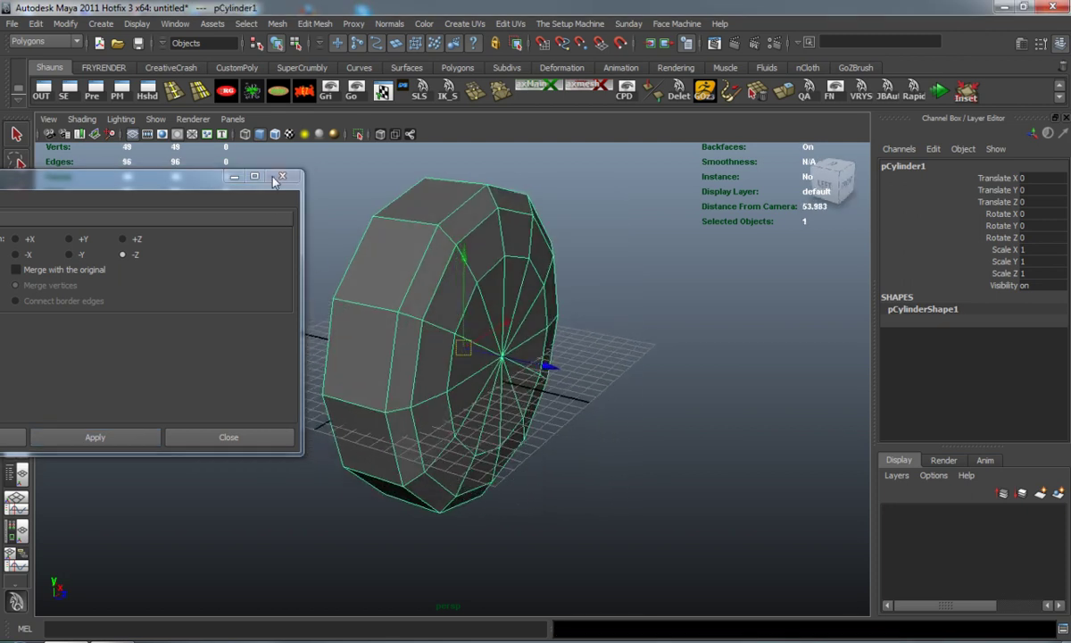
left_click(281, 176)
- Select the twelve center faces on the tire's front side and extrude them inward by about 2.62 in local Z
left_click_drag(274, 298, 178, 291, "alt")
right_click_drag(385, 280, 387, 309)
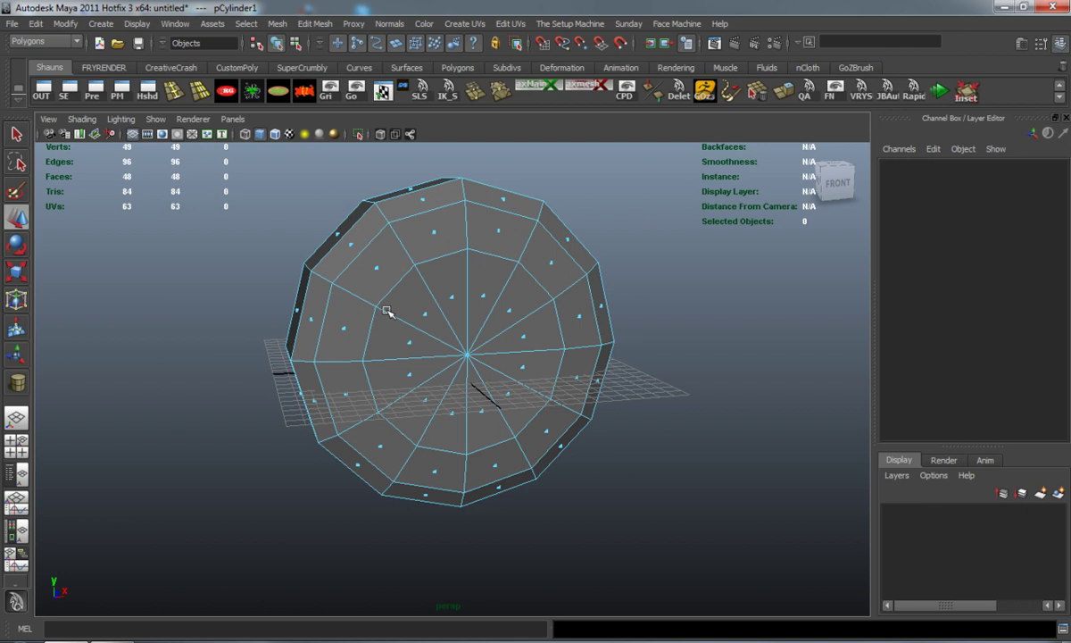
left_click_drag(387, 309, 366, 338, "alt")
key("space")
key("space")
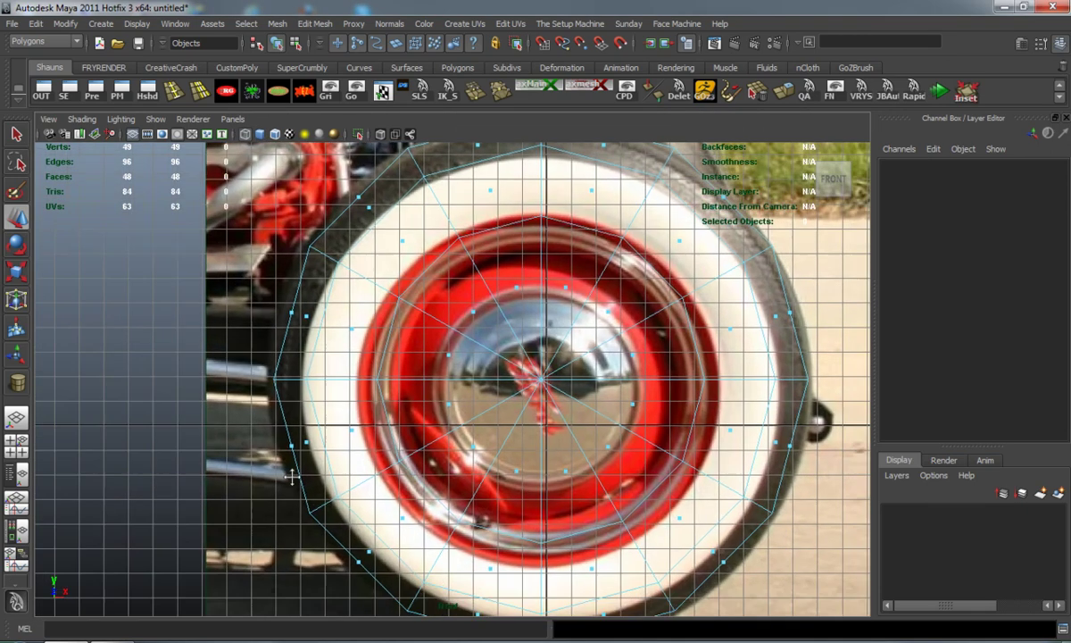
middle_click_drag(321, 500, 297, 464, "alt")
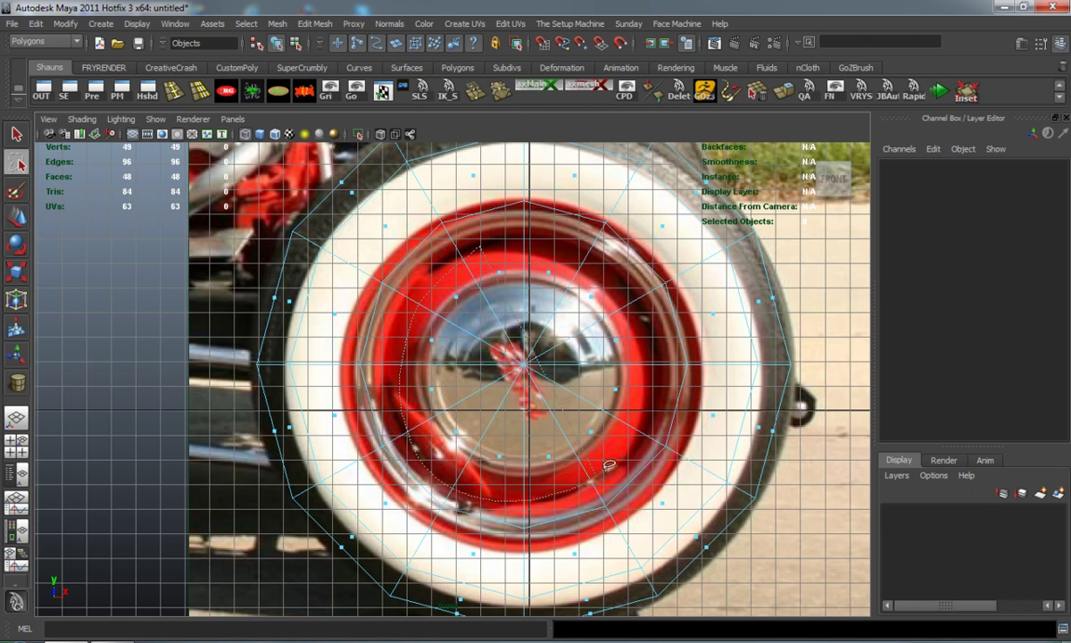
left_click_drag(456, 252, 457, 297)
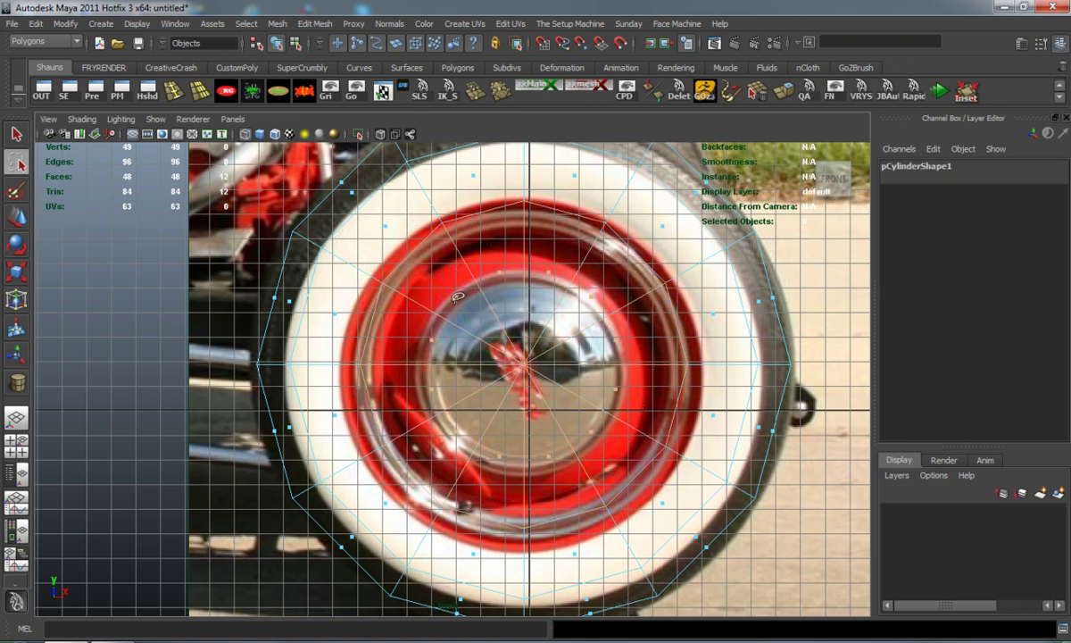
key("space")
key("space")
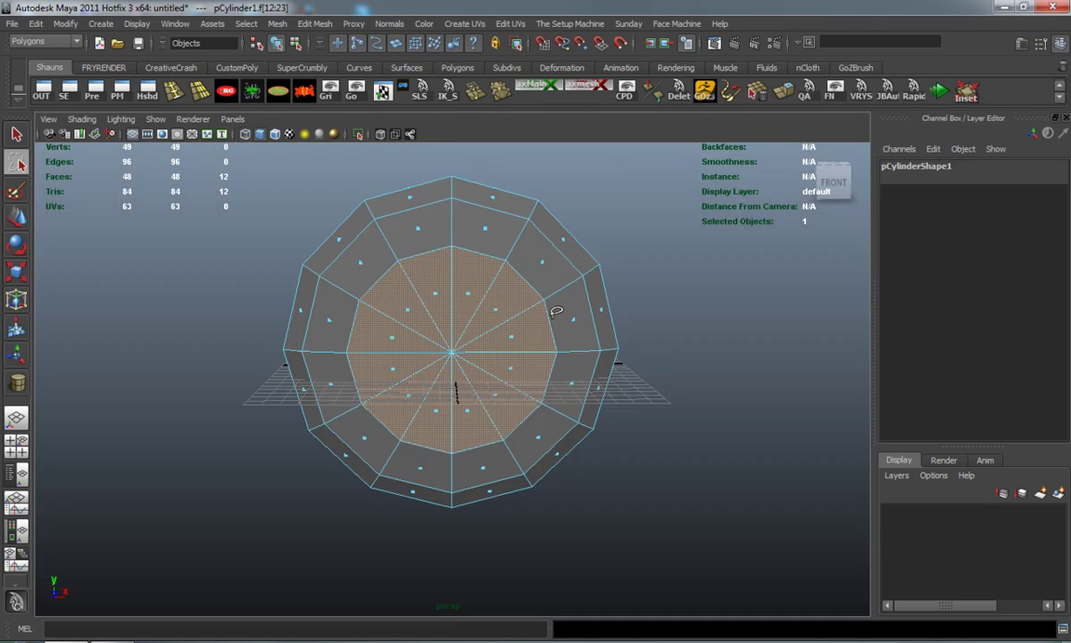
left_click_drag(586, 236, 604, 303, "alt")
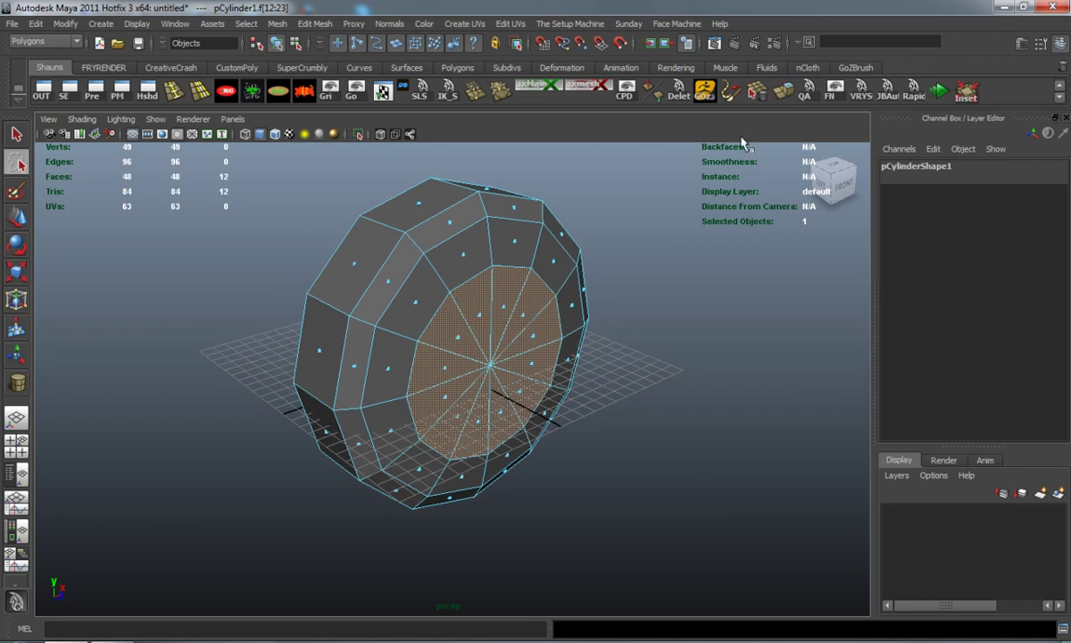
left_click(784, 90)
scroll(535, 364, "up", 3)
left_click_drag(614, 320, 658, 318)
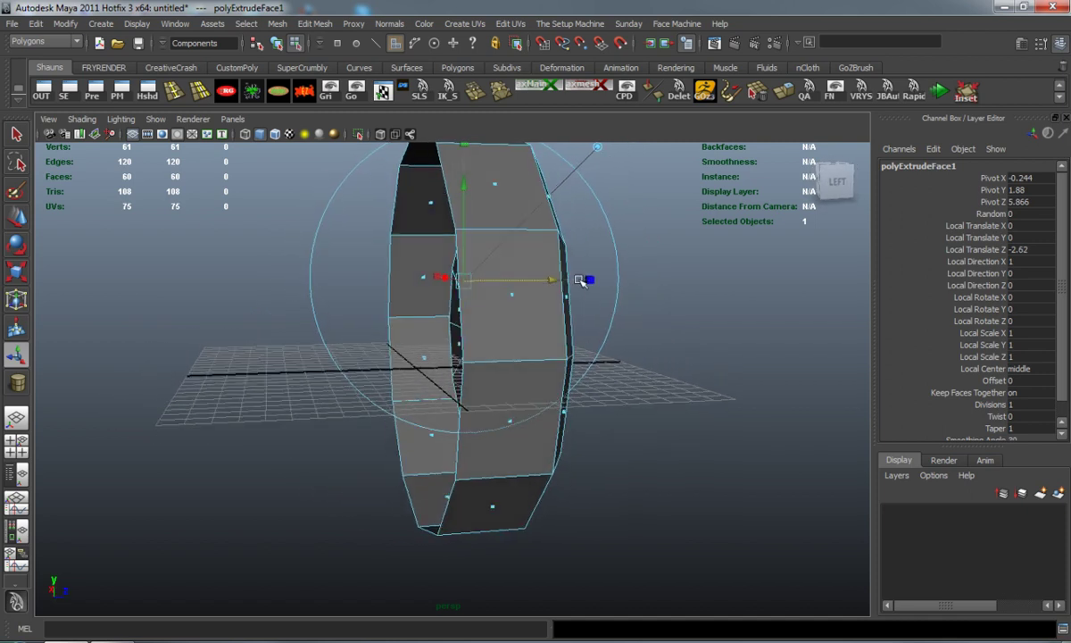
- Reselect the extruded center faces and move them along Z to the open rear edge of the half tire
key("w")
left_click_drag(567, 287, 231, 330, "alt")
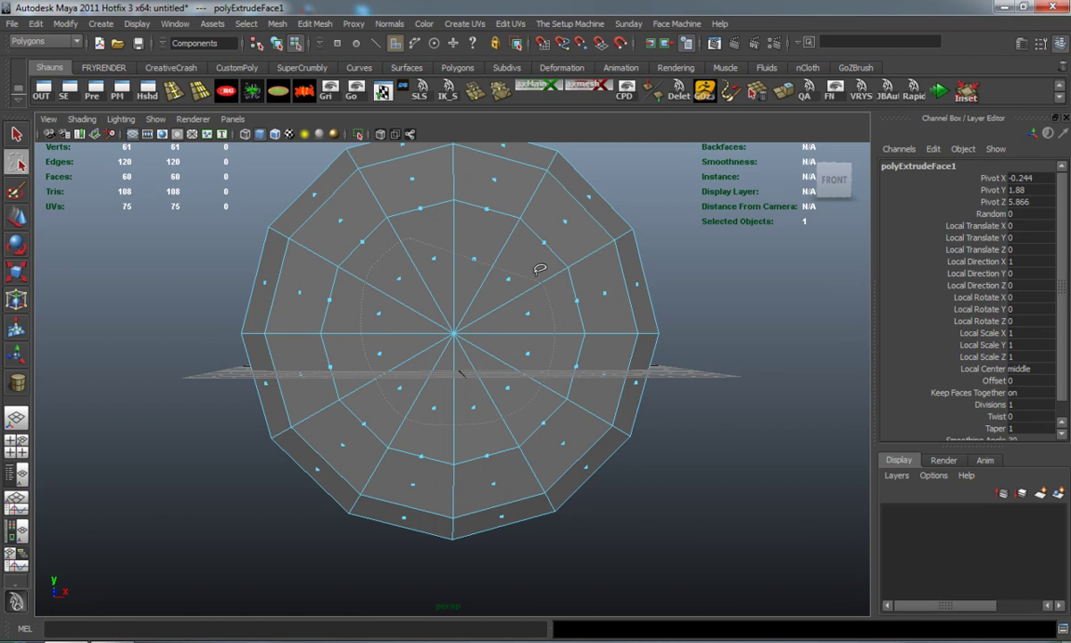
mouse_move(434, 234)
left_mouse_down()
mouse_move(390, 273)
mouse_move(494, 340)
mouse_move(496, 325)
left_mouse_up()
key("w")
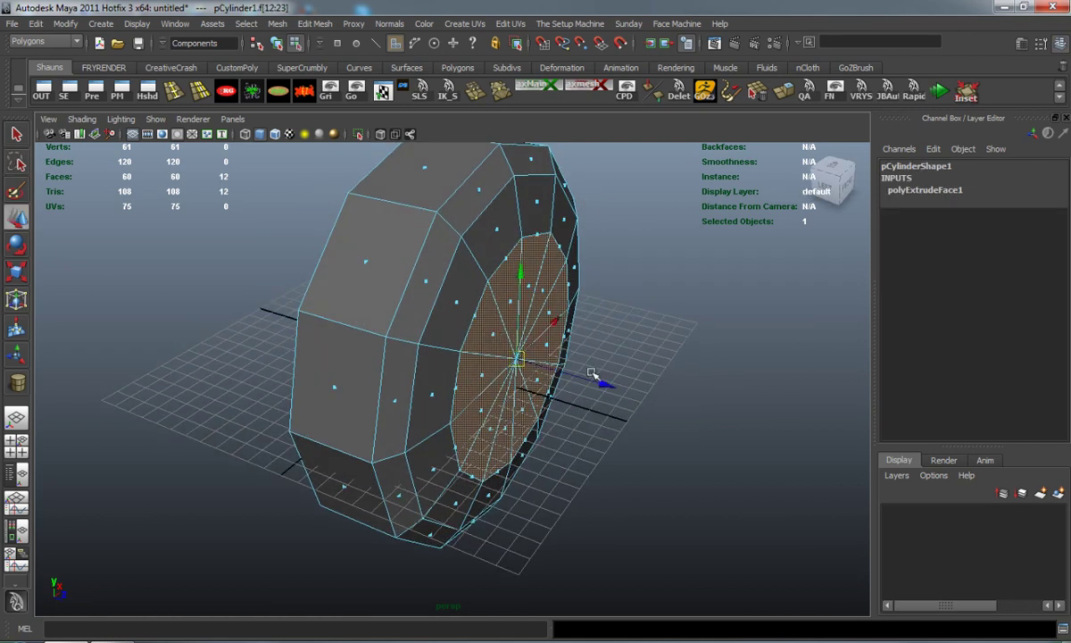
mouse_move(607, 384)
left_mouse_down()
mouse_move(557, 375)
mouse_move(596, 369)
mouse_move(600, 348)
mouse_move(518, 332)
mouse_move(479, 356)
left_mouse_up()
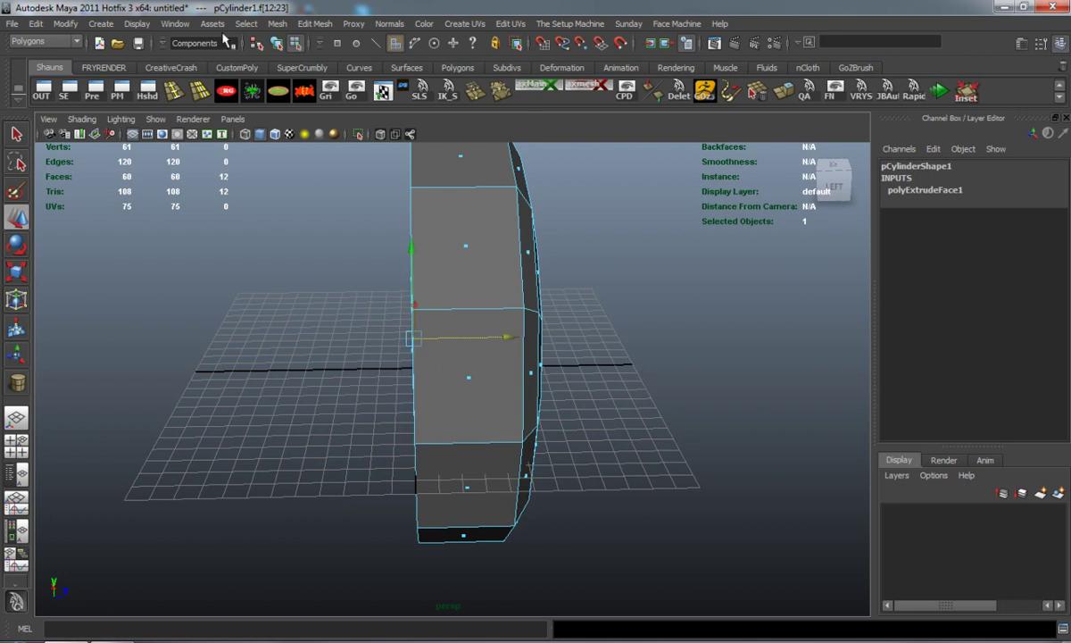
- Duplicate the selected center faces as a separate disc object and select only that disc
left_click(315, 23)
left_click(310, 276)
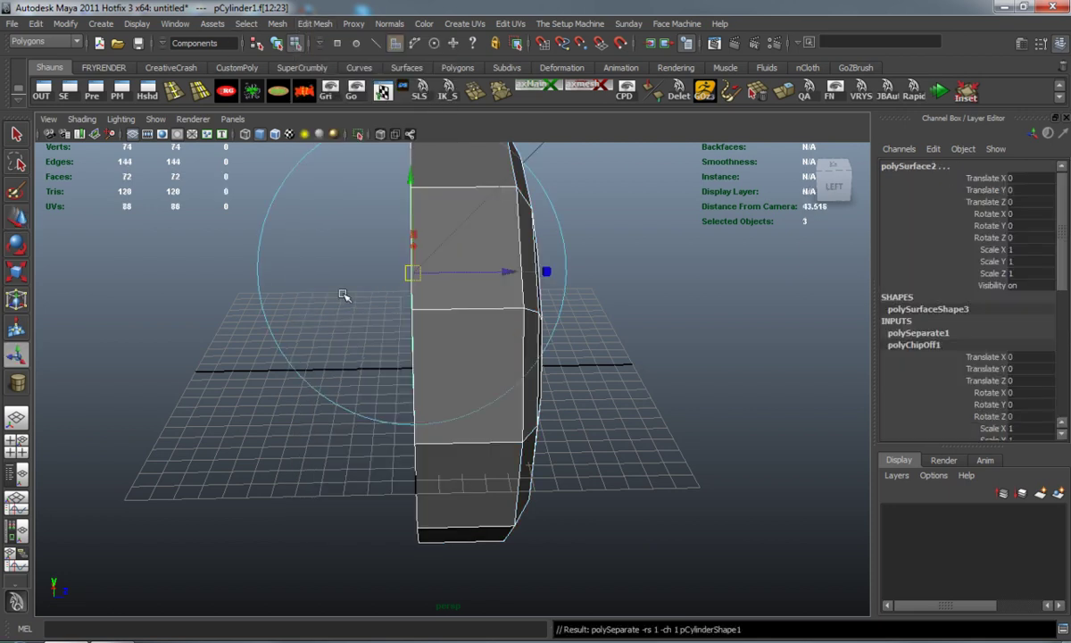
right_click_drag(425, 308, 460, 289)
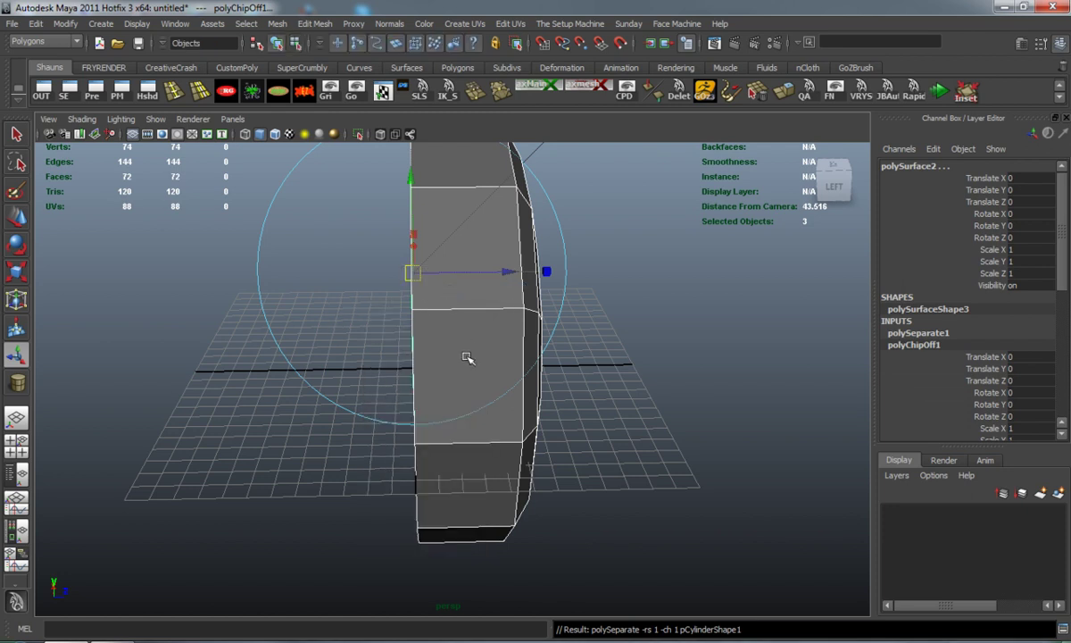
left_click(491, 461, "shift")
key("w")
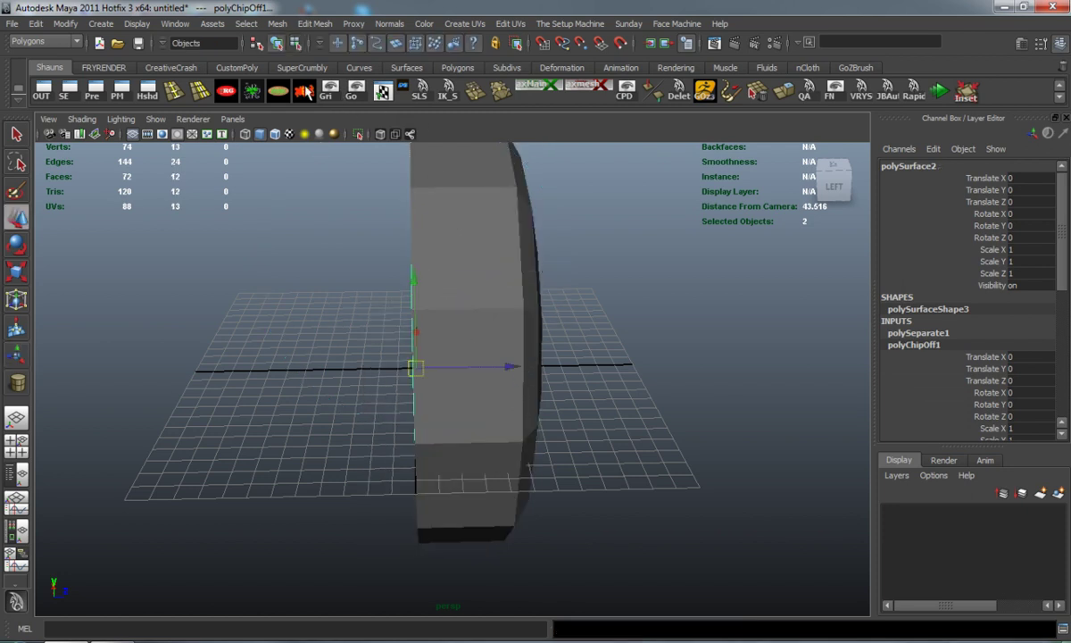
- Delete the disc's history with the custom cleanup script and move it out of the tire to about 16.6 in Z
left_click(304, 92)
left_click_drag(532, 340, 761, 342)
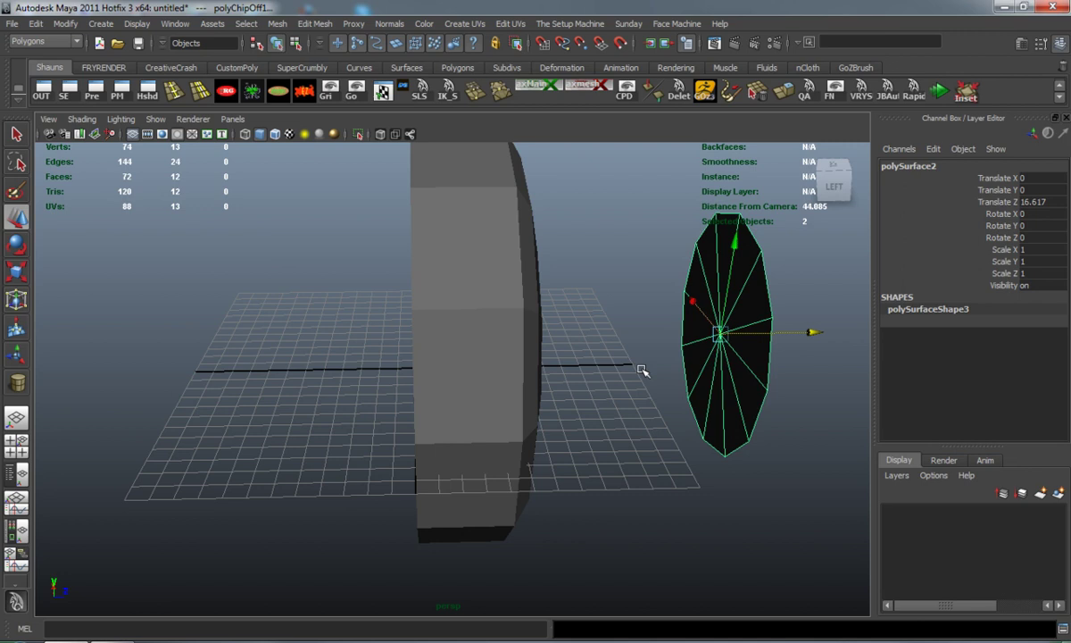
left_click(624, 375)
- Delete the twelve original center faces left at the back of the tire and check the open ring in smooth preview
left_click_drag(474, 367, 413, 306, "alt")
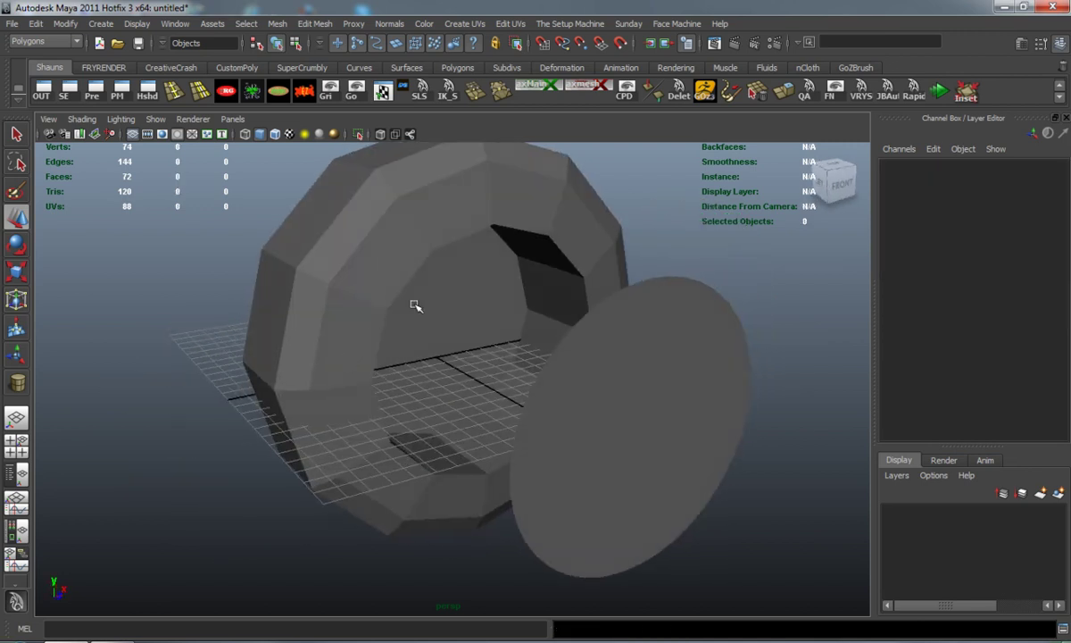
right_click_drag(413, 306, 411, 341)
left_click_drag(412, 341, 375, 303, "alt")
left_click(409, 312)
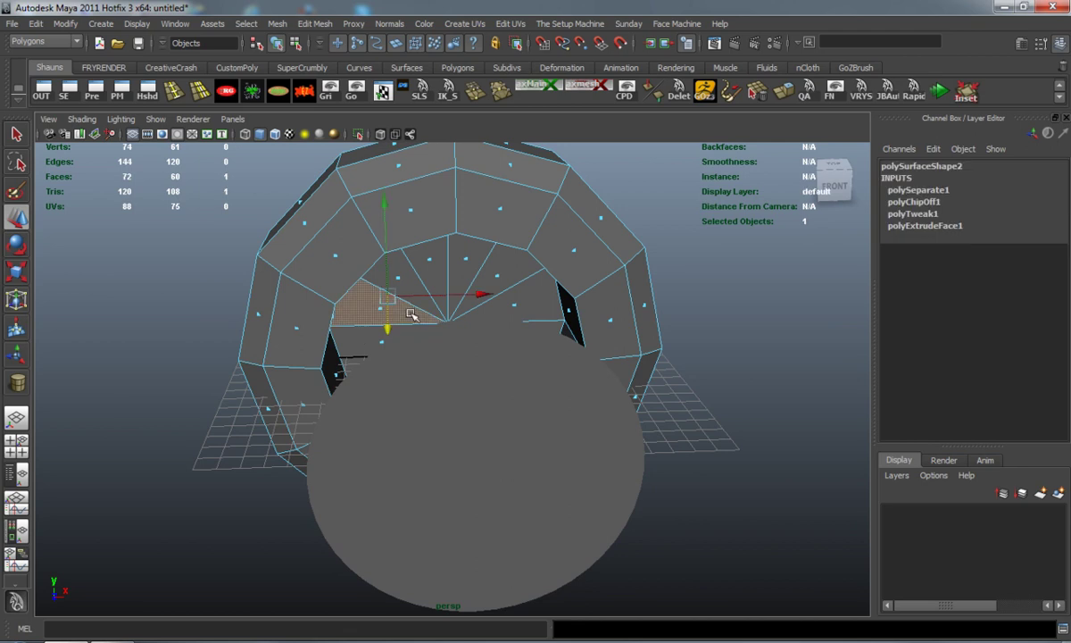
left_click_drag(506, 301, 503, 298, "shift")
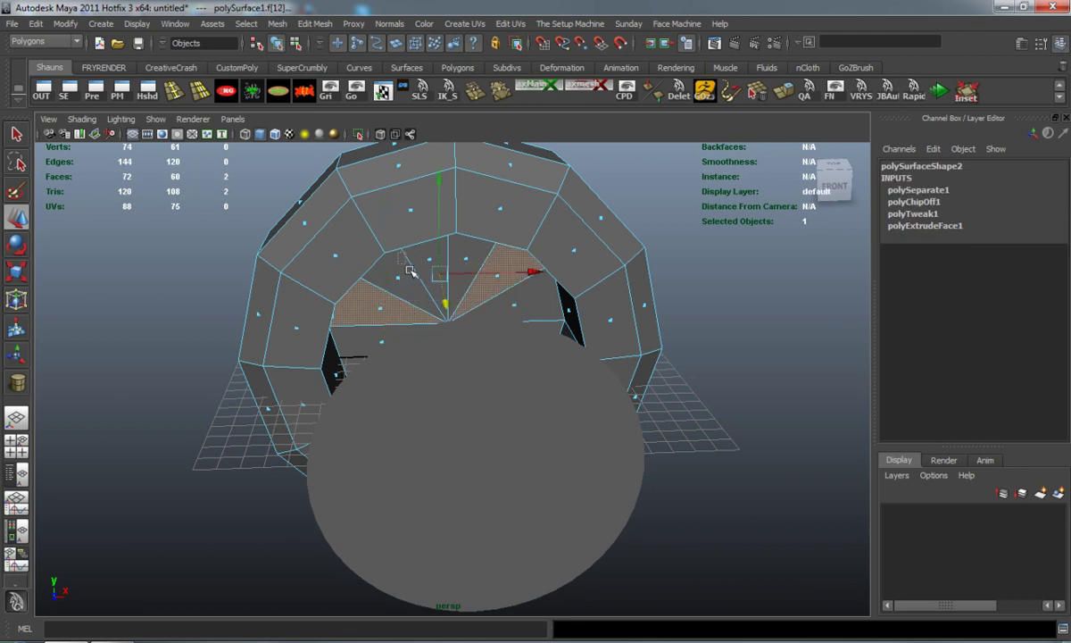
left_click_drag(409, 270, 351, 259, "shift")
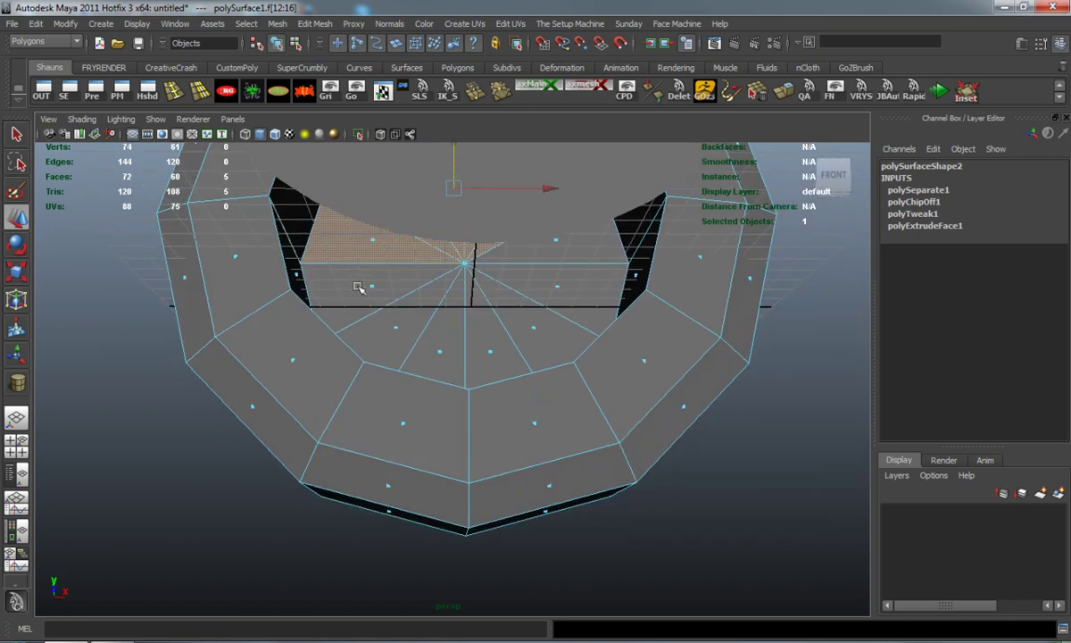
left_click_drag(539, 354, 512, 338, "shift")
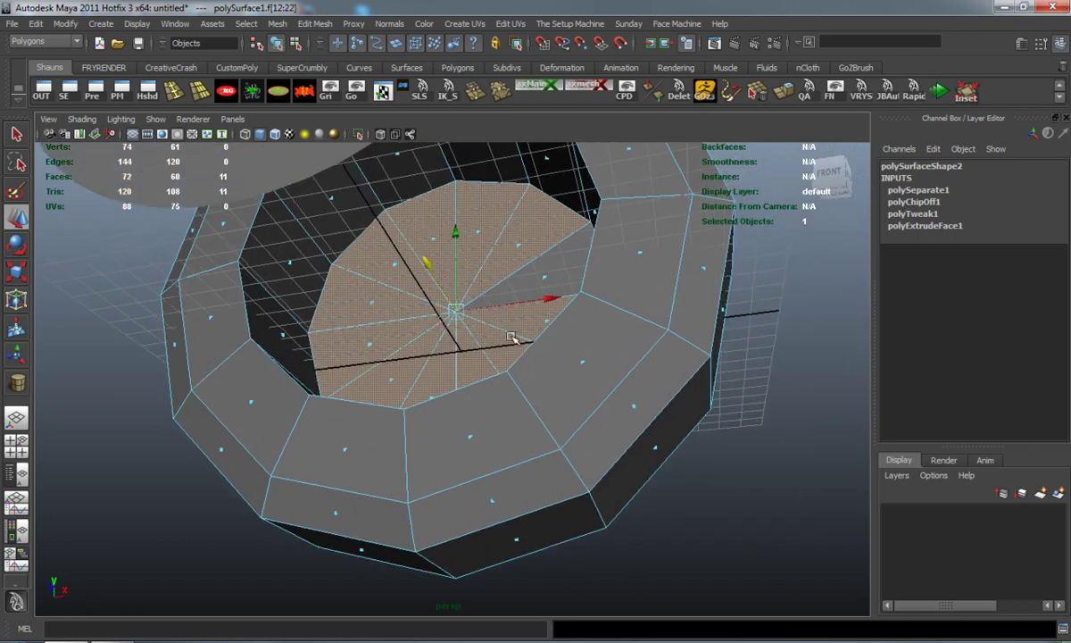
key("Delete")
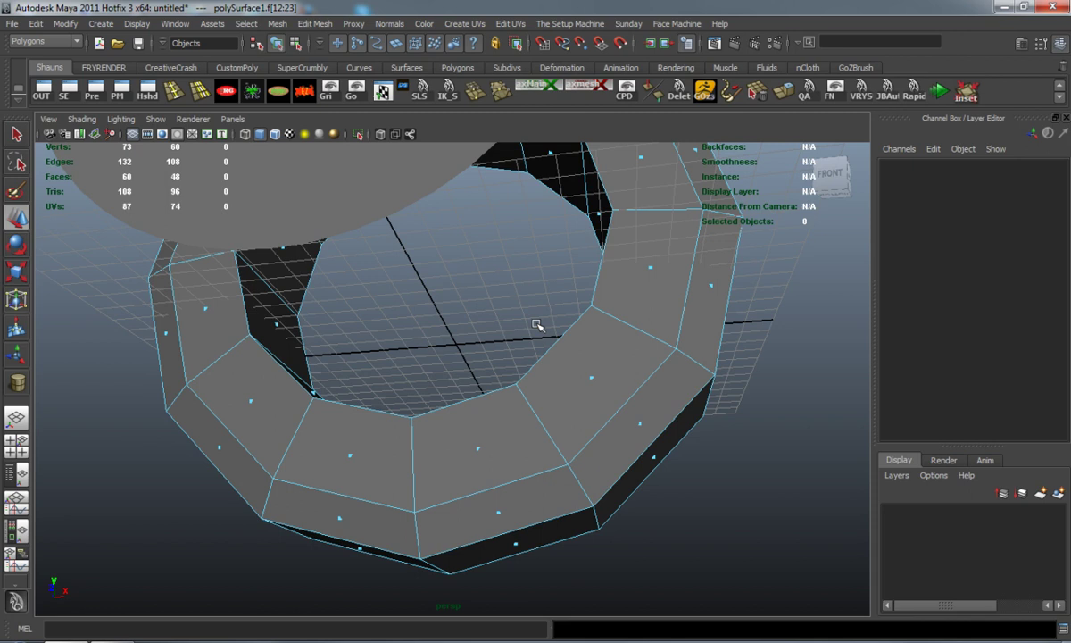
key("3")
left_click_drag(535, 324, 565, 416, "alt")
key("1")
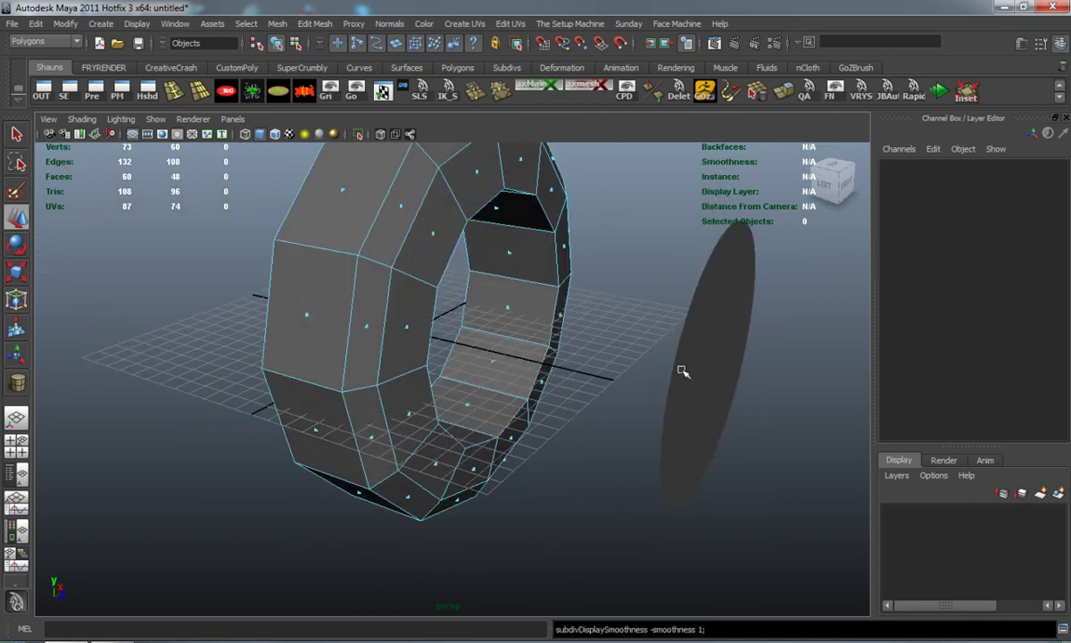
- Move the disc back to the tire's opening at about 6.05 in Z and display the tire in smooth preview
right_click_drag(695, 358, 715, 352)
left_click_drag(806, 390, 573, 356)
key("r")
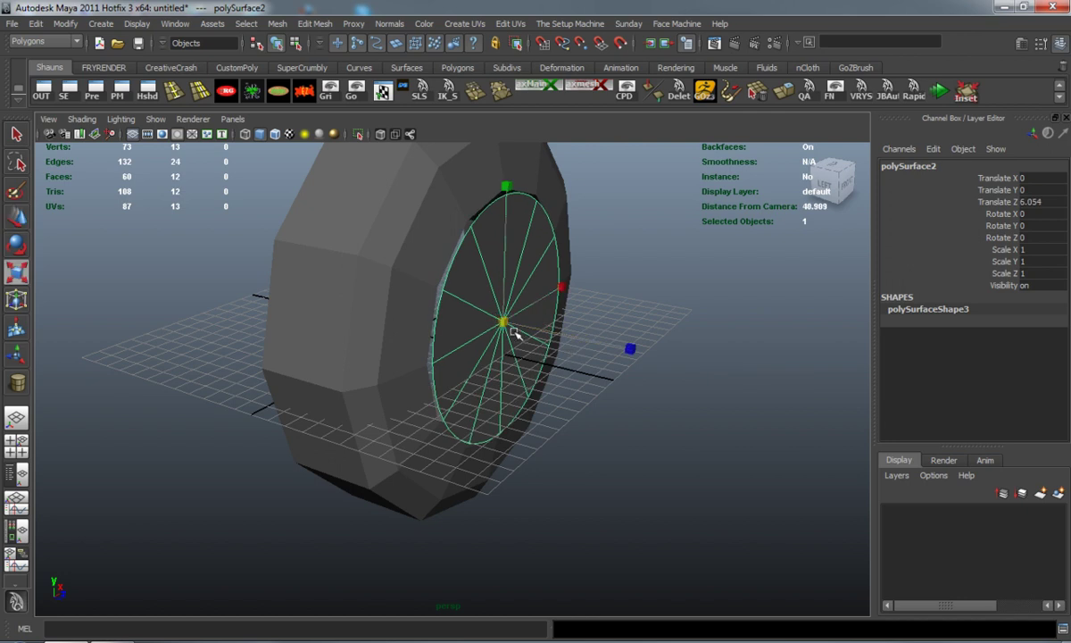
left_click(411, 323)
key("3")
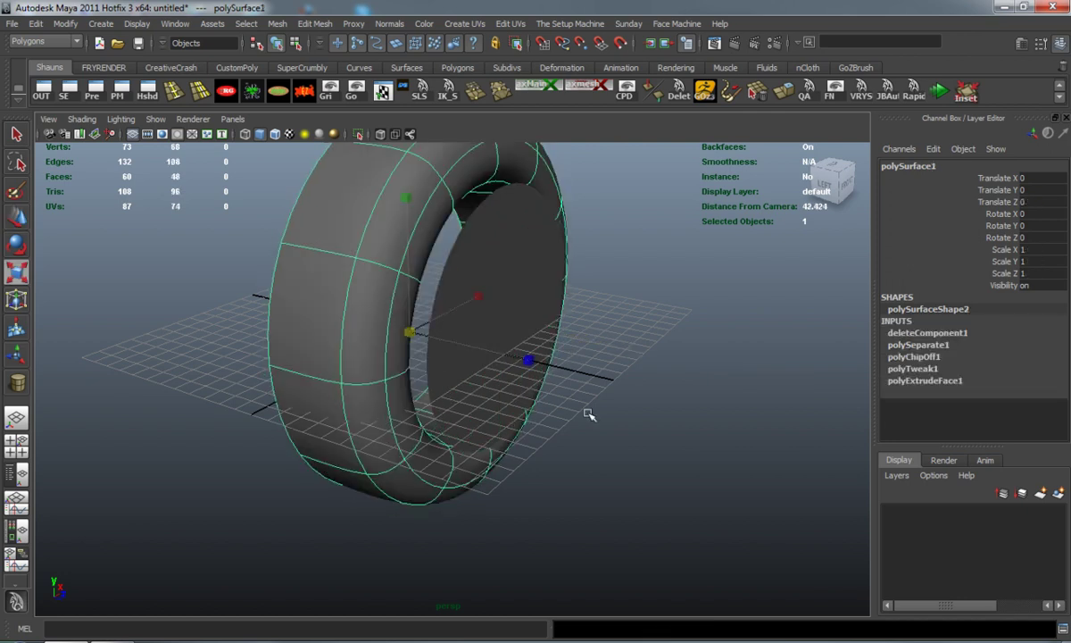
left_click(585, 411)
- Select all twelve faces of the disc and extrude them slightly outward along Z to give the disc thickness
left_click(468, 320)
middle_click_drag(473, 323, 494, 395, "alt")
left_click_drag(494, 395, 373, 370, "alt")
left_click_drag(526, 378, 524, 380)
right_click_drag(381, 330, 382, 342)
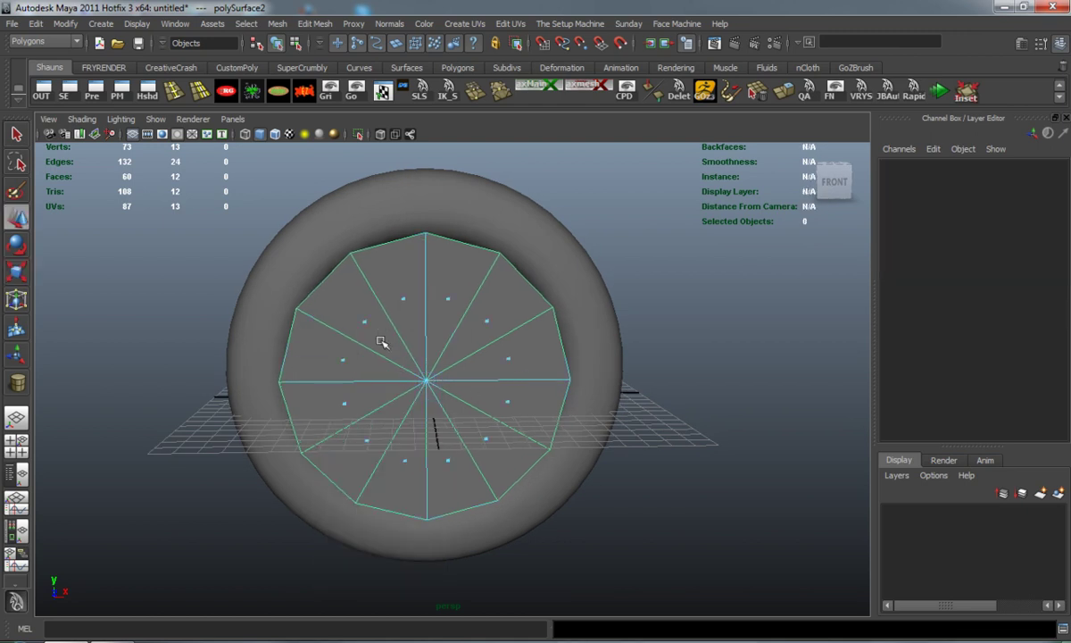
left_click_drag(516, 482, 518, 483)
left_click_drag(350, 384, 412, 426, "alt")
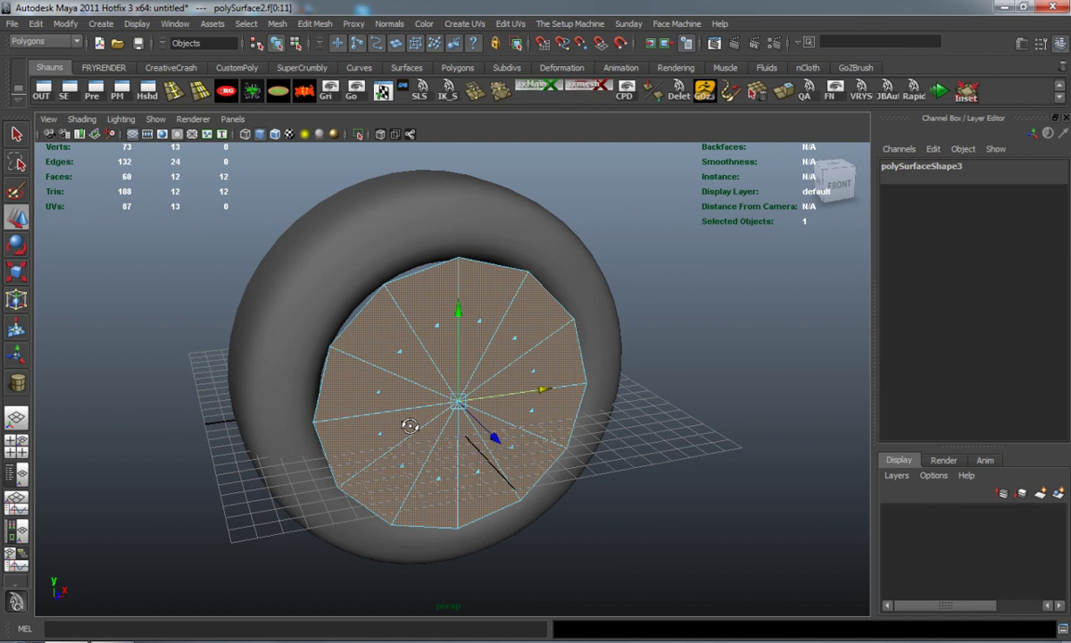
left_click(779, 95)
left_click_drag(493, 345, 523, 377, "alt")
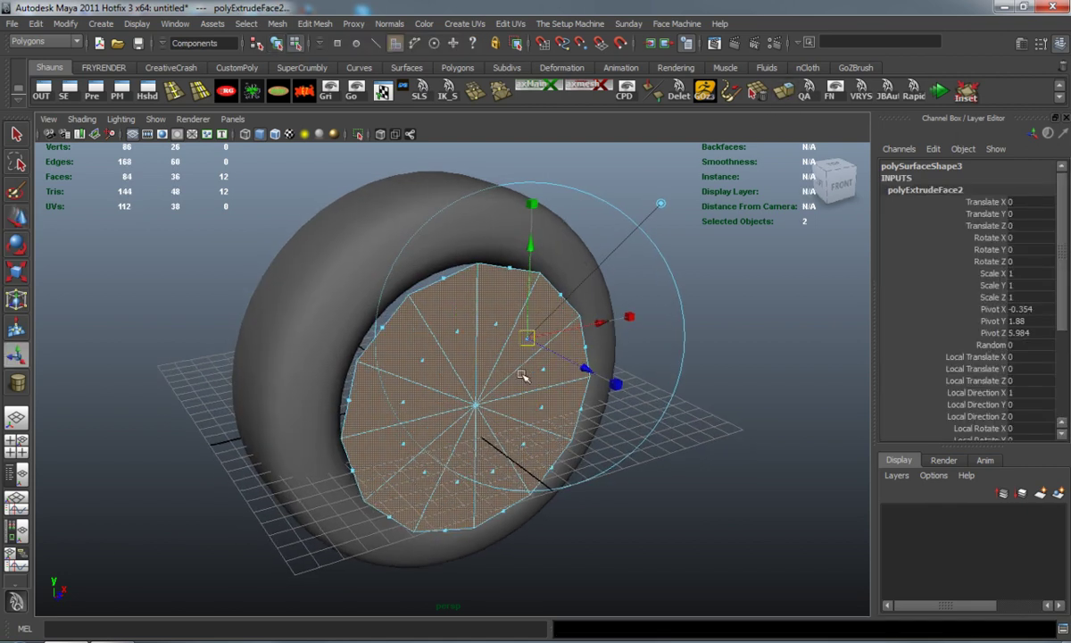
left_click_drag(527, 337, 550, 364)
key("w")
left_click_drag(526, 445, 533, 446)
- Extrude the disc's front faces again, scale them in to form a narrow rim, and adjust them along Z
key("ctrl+e")
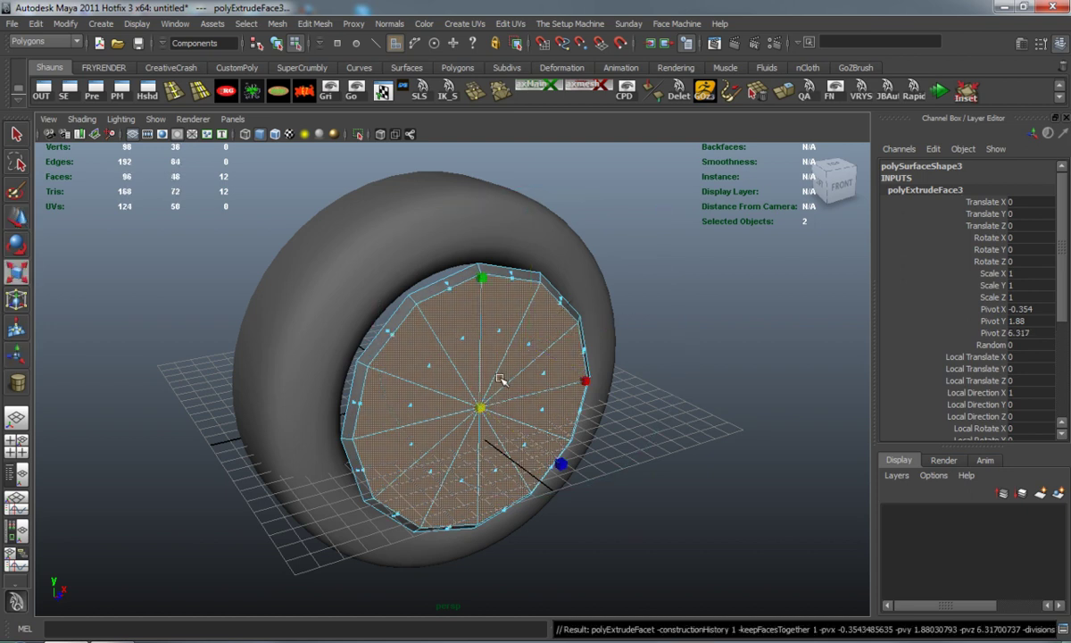
left_click_drag(480, 407, 502, 423)
key("3")
key("1")
scroll(471, 420, "up", 3)
key("w")
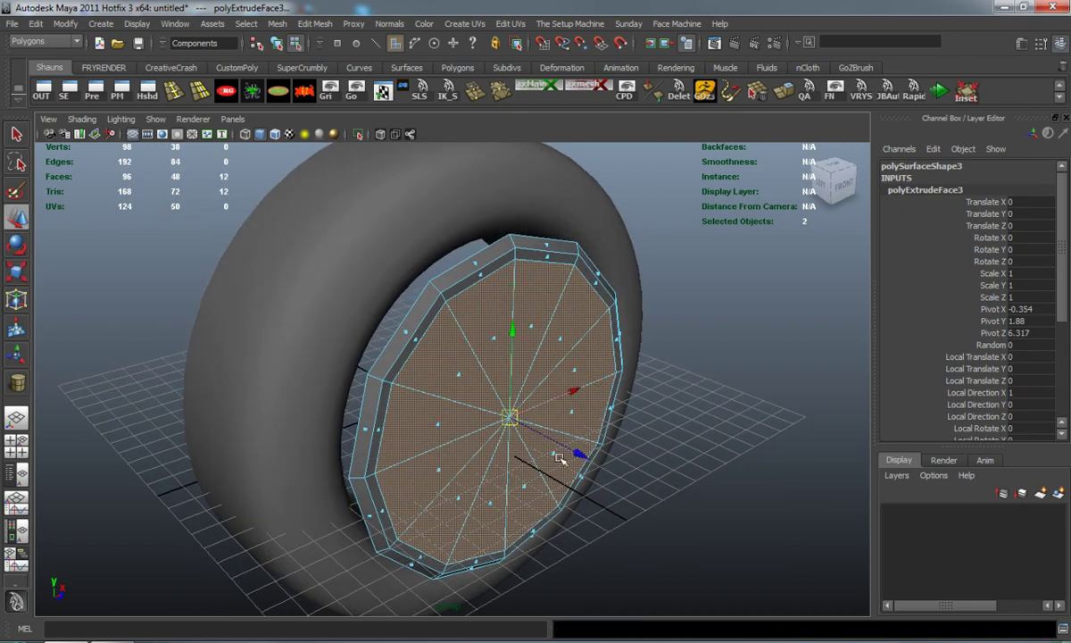
left_click_drag(578, 452, 803, 453)
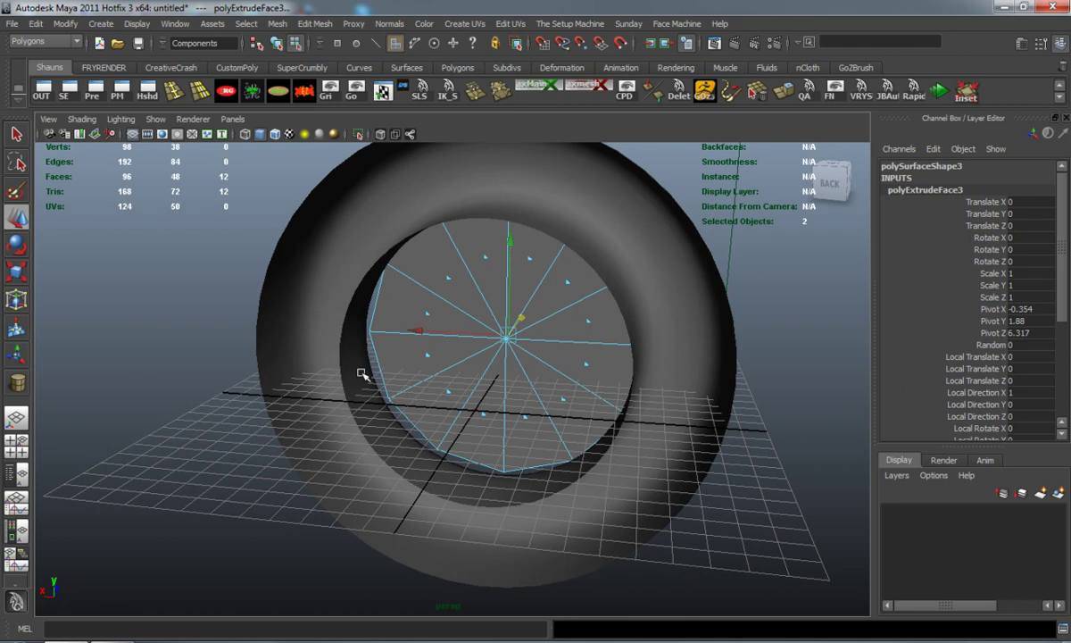
- Select all twelve triangular faces on the back of the disc and delete them
scroll(363, 375, "up", 2)
left_click(99, 325)
left_click(417, 301)
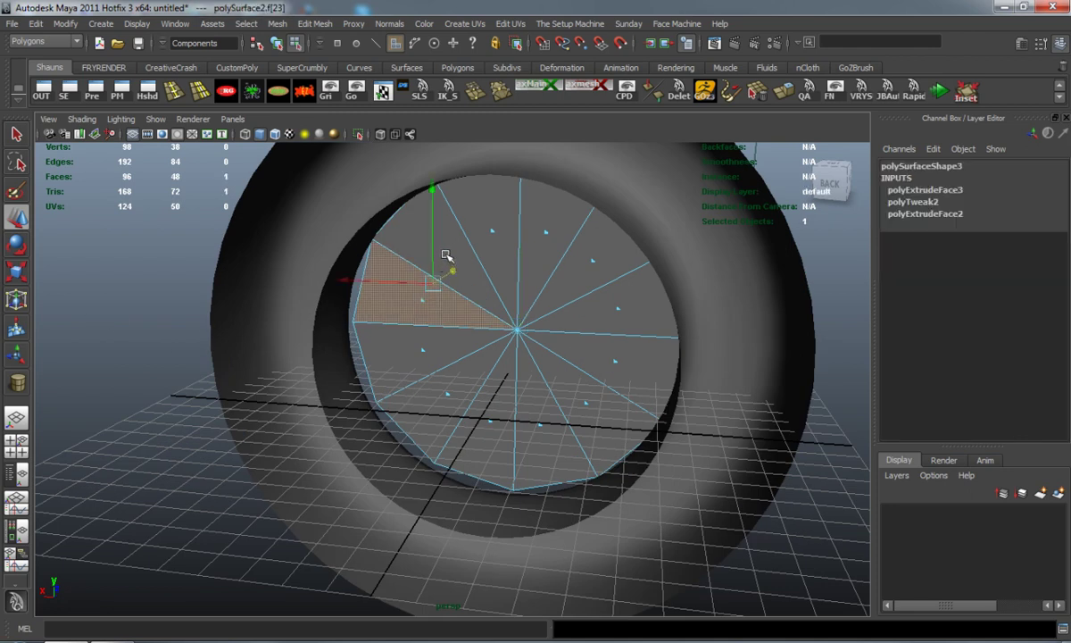
left_click(446, 256, "shift")
left_click(491, 233, "shift")
left_click(544, 234, "shift")
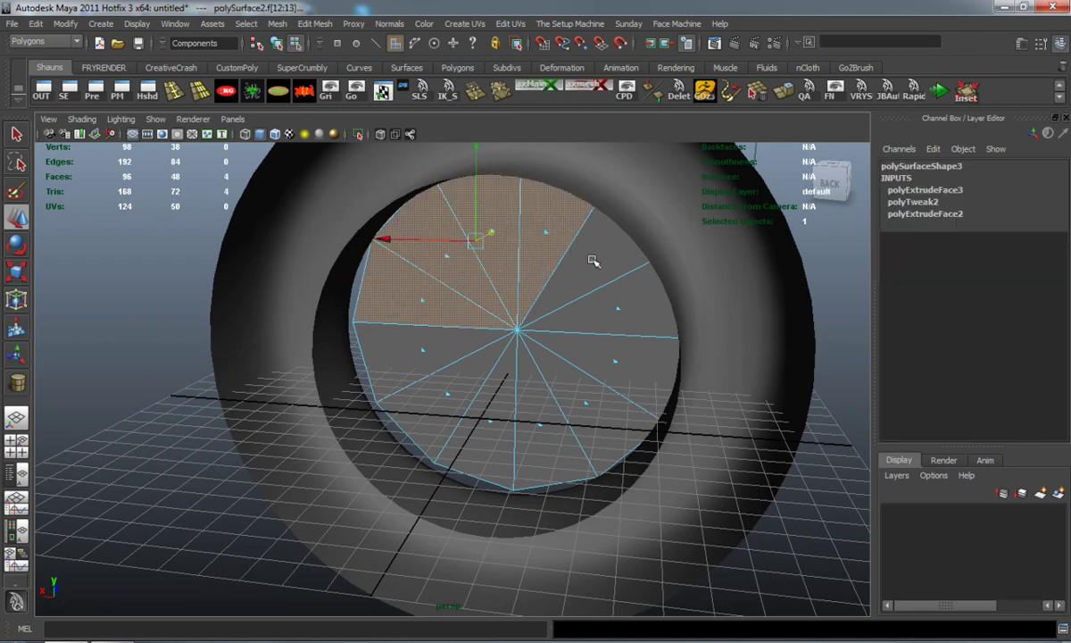
left_click(594, 260, "shift")
left_click(616, 310, "shift")
left_click(591, 406, "shift")
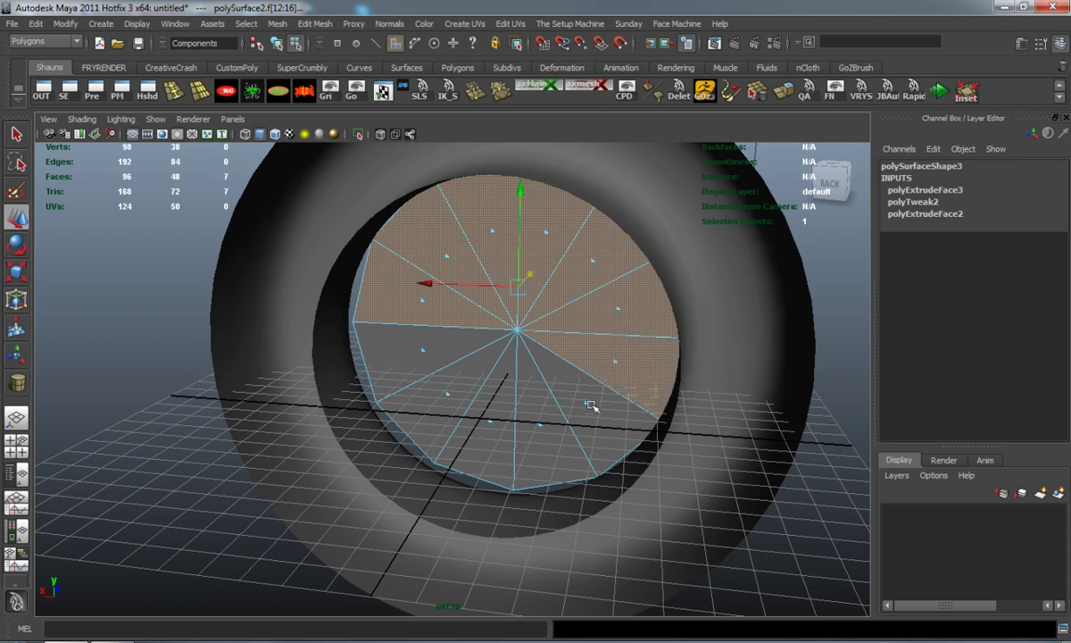
left_click(586, 404, "shift")
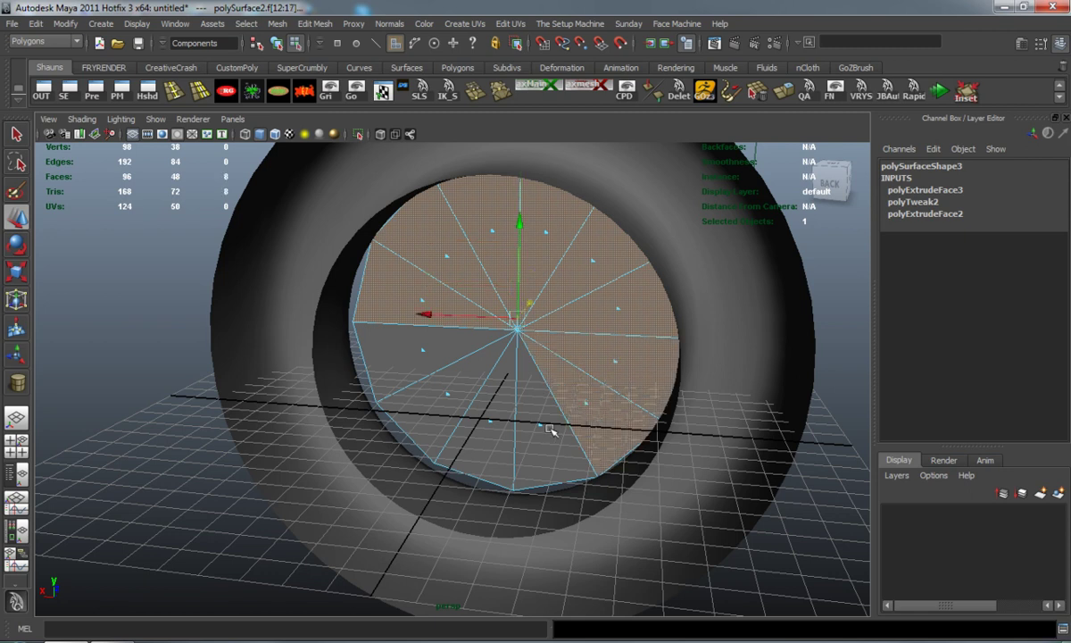
left_click(483, 419, "shift")
left_click(448, 394, "shift")
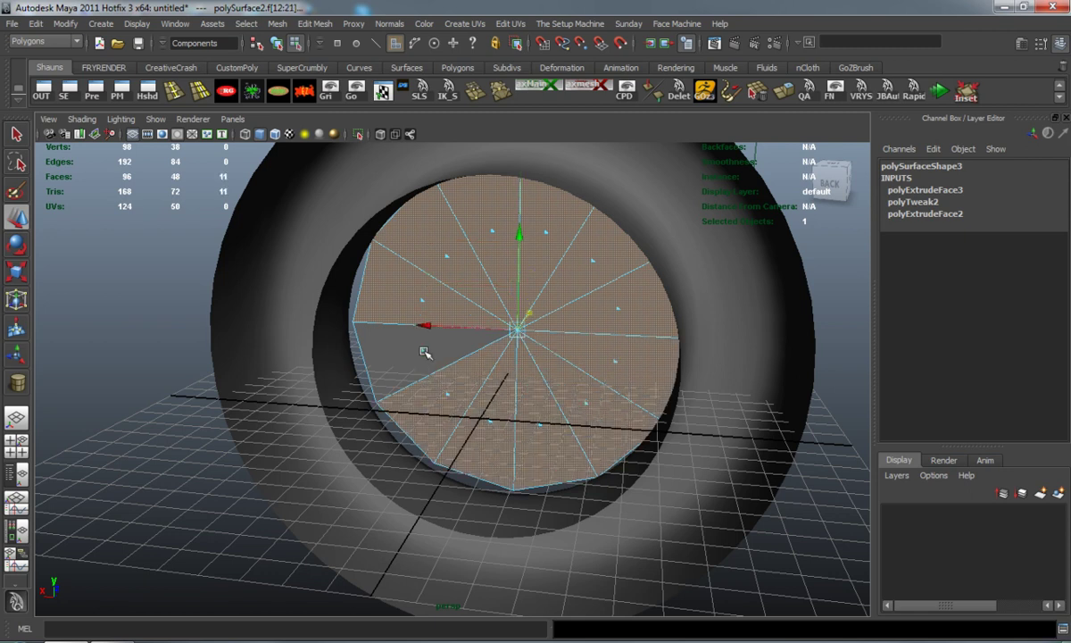
left_click(423, 352, "shift")
key("Delete")
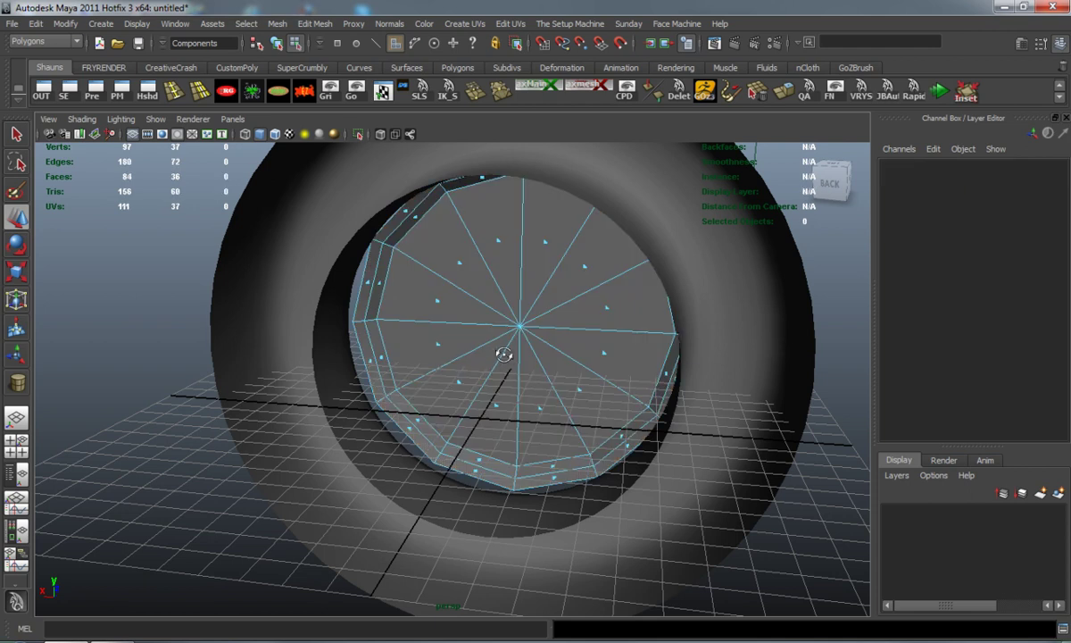
- Select the disc's twelve front faces, extrude them, scale them in slightly and push them back along Z to about 6.43
left_click_drag(503, 352, 421, 264, "alt")
left_click_drag(604, 444, 604, 444)
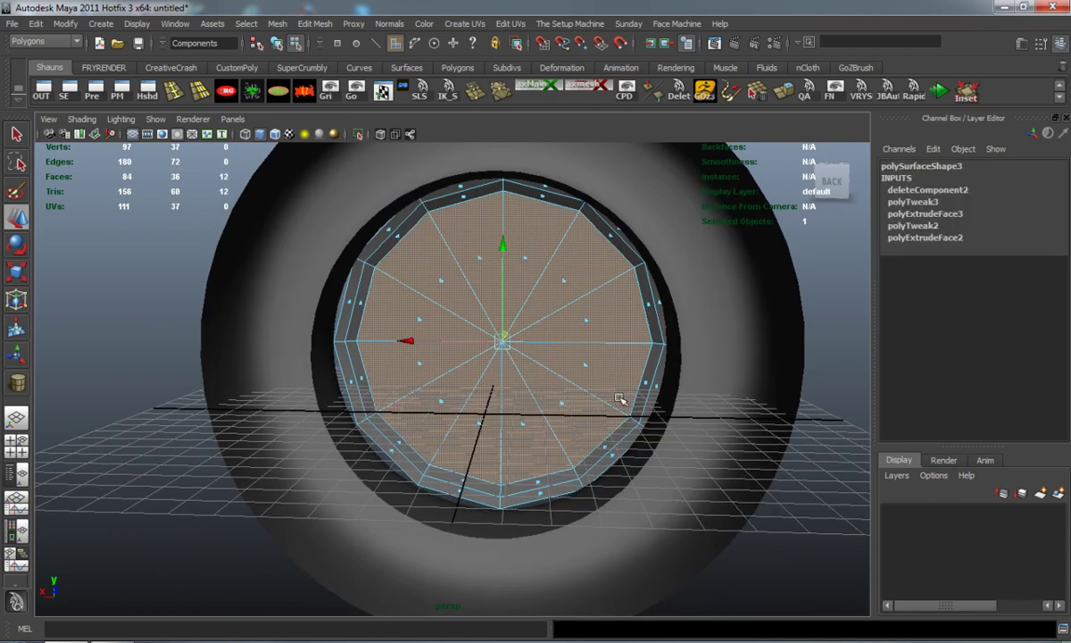
left_click_drag(568, 361, 344, 389, "alt")
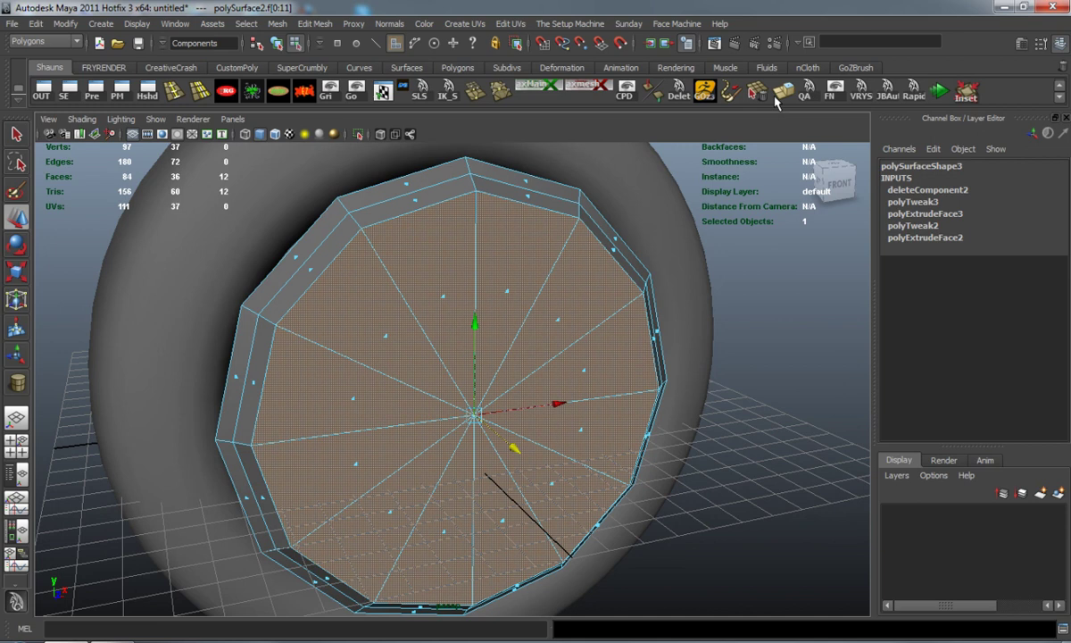
left_click(781, 92)
left_click_drag(451, 380, 498, 416, "alt")
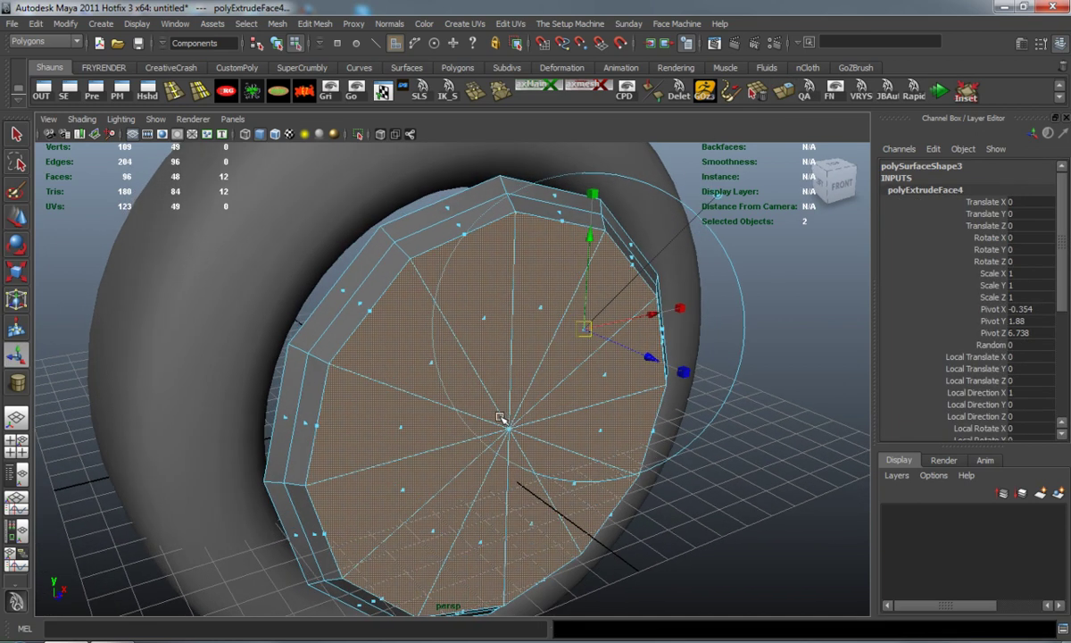
key("r")
left_click_drag(508, 429, 499, 428)
key("w")
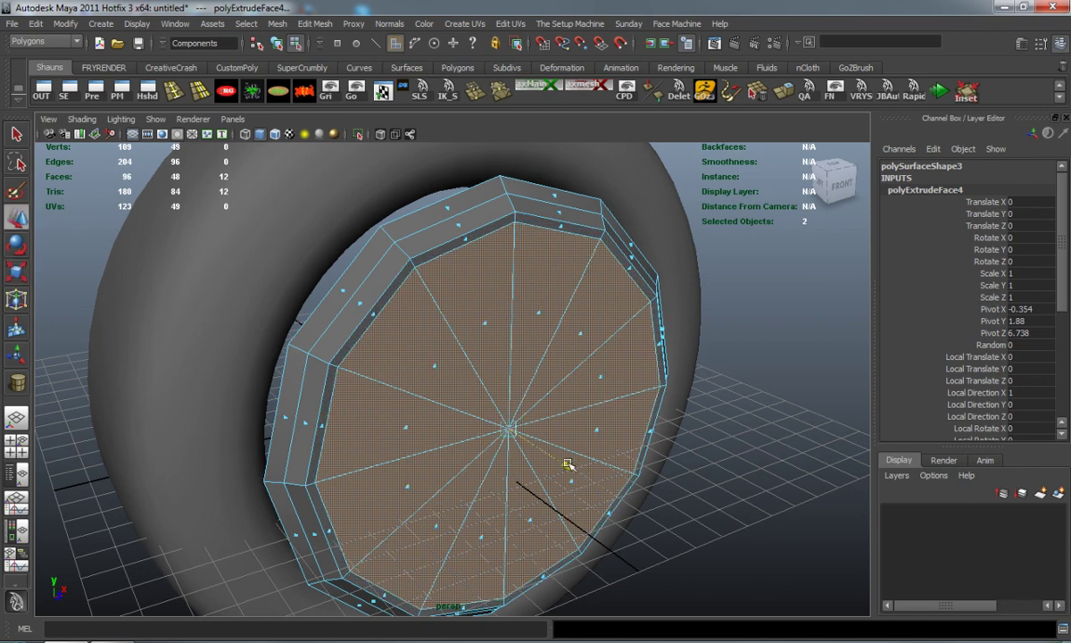
left_click_drag(567, 466, 513, 458)
- Extrude the recessed faces again, push them deeper to about 5.93 in Z and scale them in slightly, checking the smooth preview
key("g")
left_click_drag(437, 442, 507, 444, "alt")
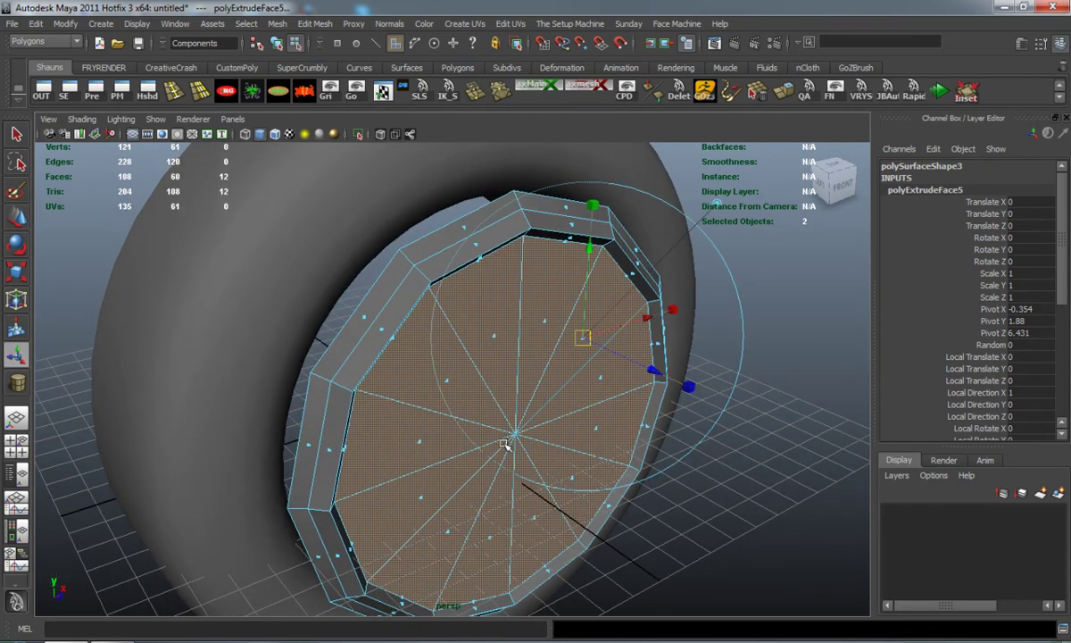
key("w")
left_click_drag(577, 472, 498, 451)
key("r")
left_click_drag(425, 388, 407, 415)
key("3")
key("1")
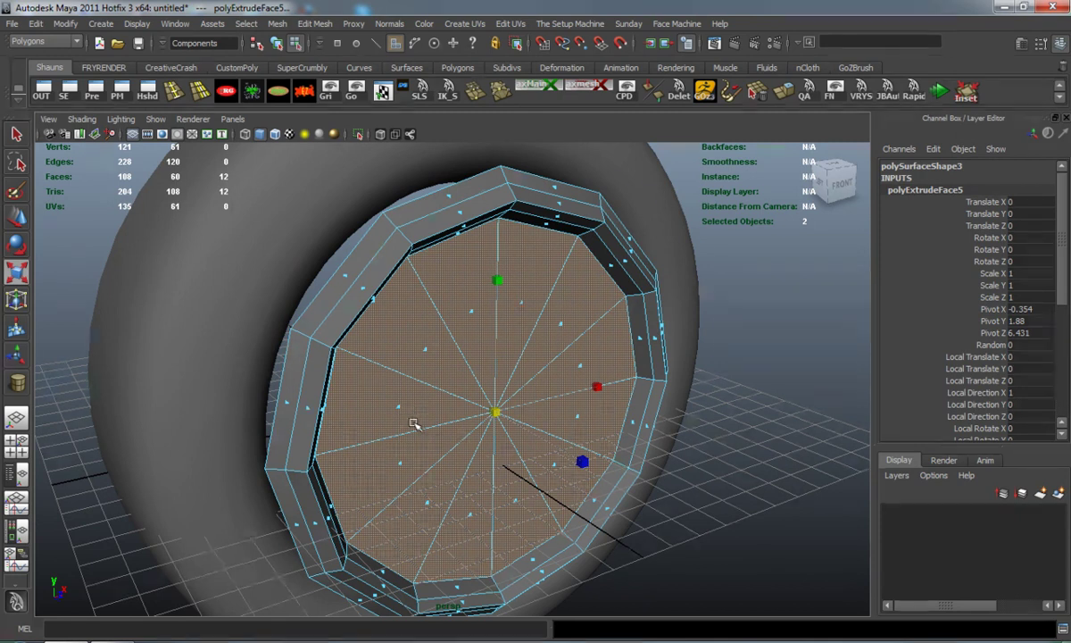
- Extrude the recessed faces repeatedly without depth, scaling them inward to form flat concentric rings
key("ctrl+e")
left_click_drag(530, 395, 455, 409, "alt")
key("r")
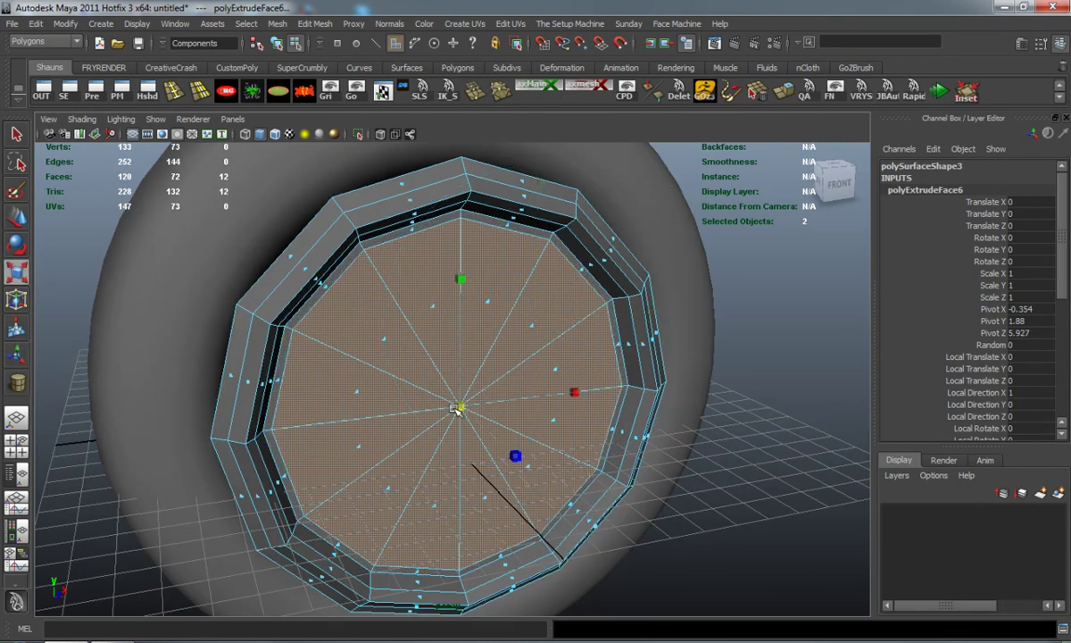
key("ctrl+e")
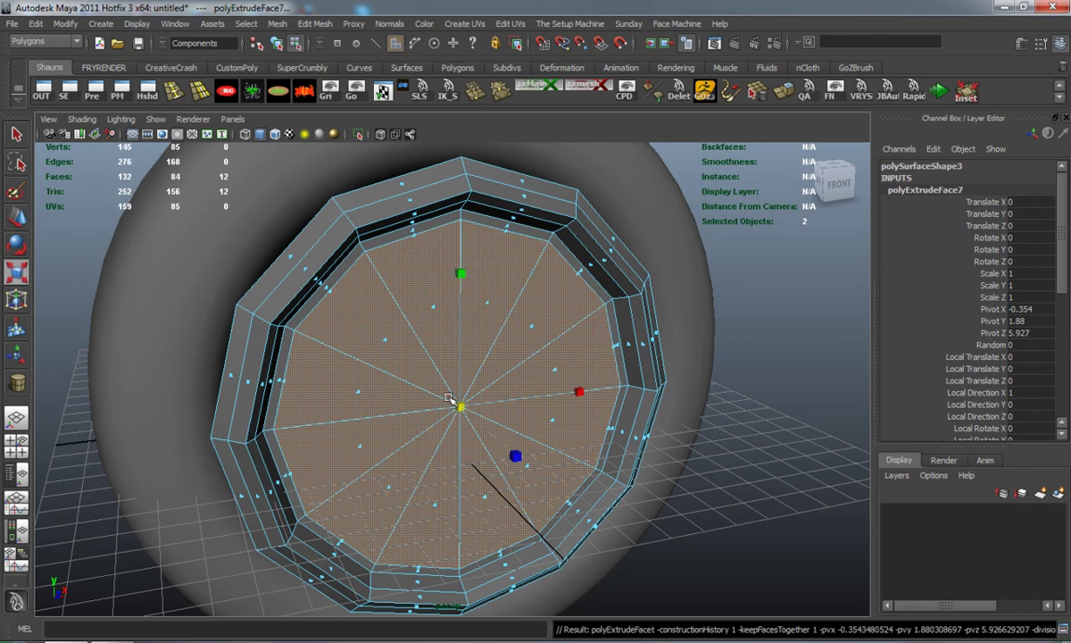
left_click_drag(450, 407, 440, 406)
key("ctrl+e")
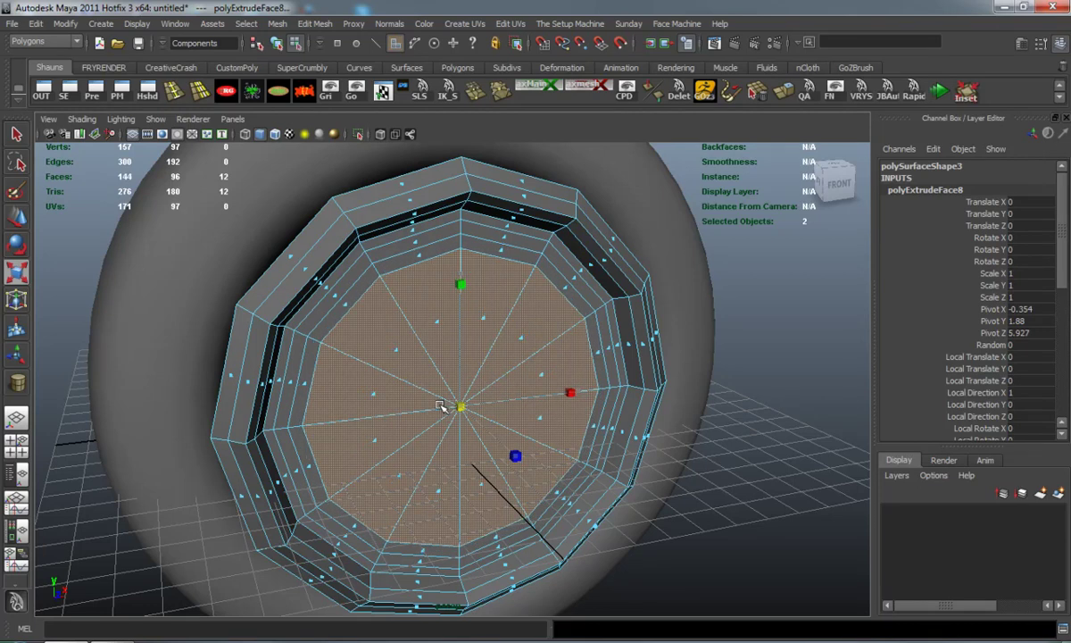
- Extrude the centre faces once more and push them back along Z to about 5.53
key("ctrl+e")
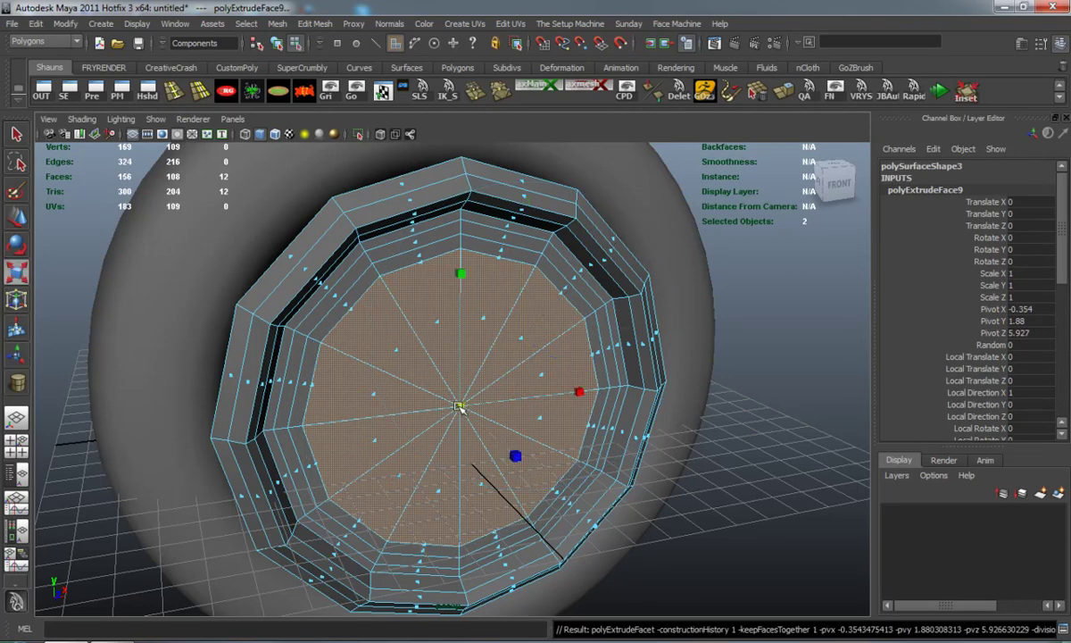
left_click_drag(440, 407, 535, 420)
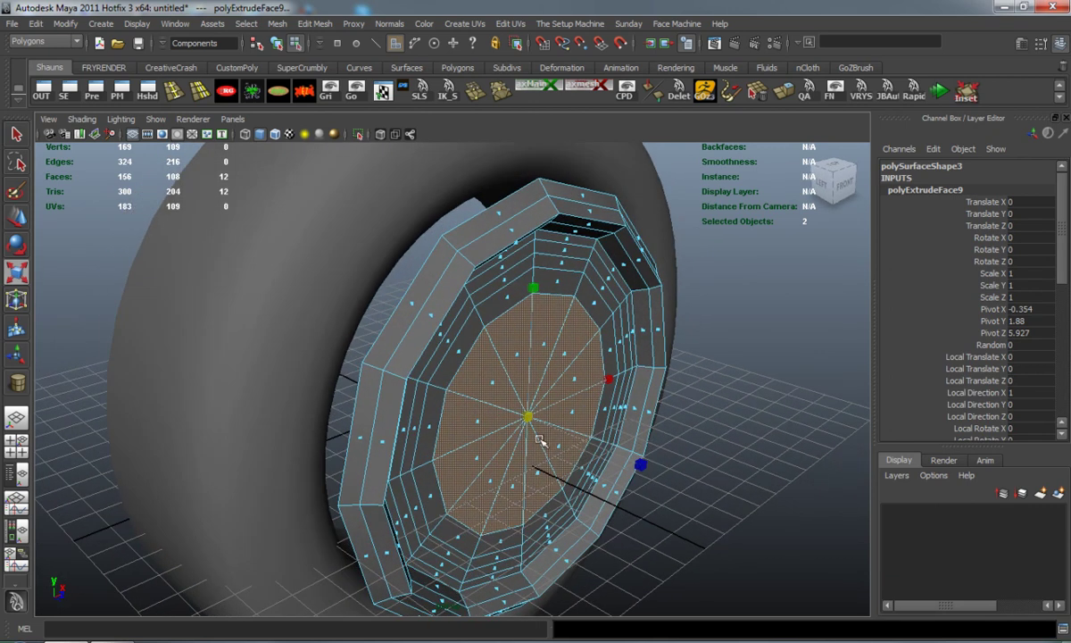
key("w")
left_click_drag(595, 448, 594, 449)
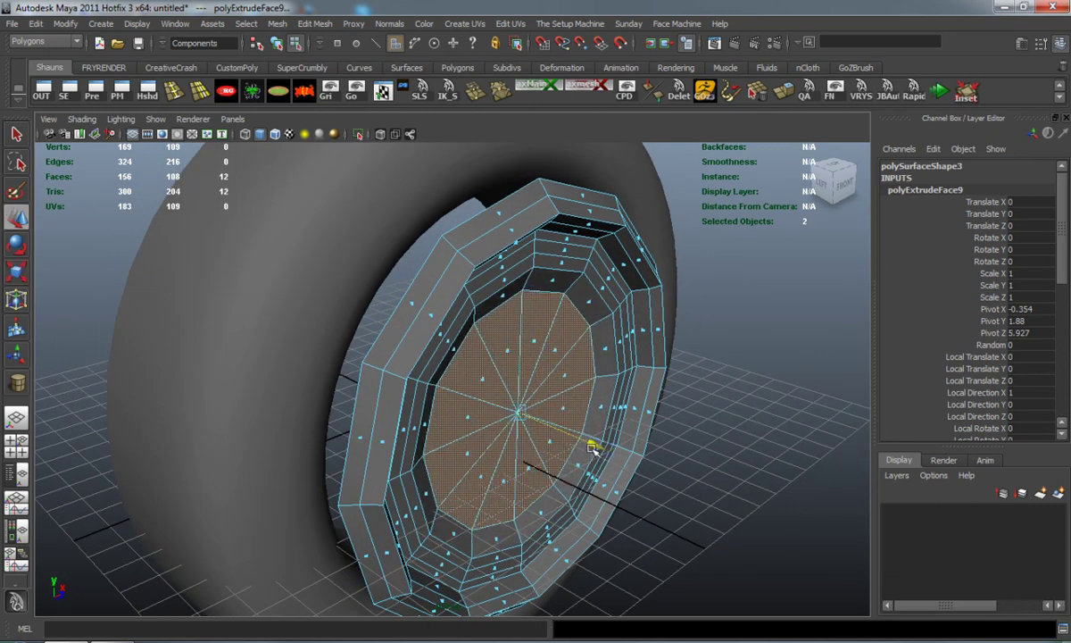
- Extrude the sunken centre faces, scale them in slightly to tighten the edge and move them farther back along Z
key("g")
key("r")
left_click_drag(521, 413, 516, 413)
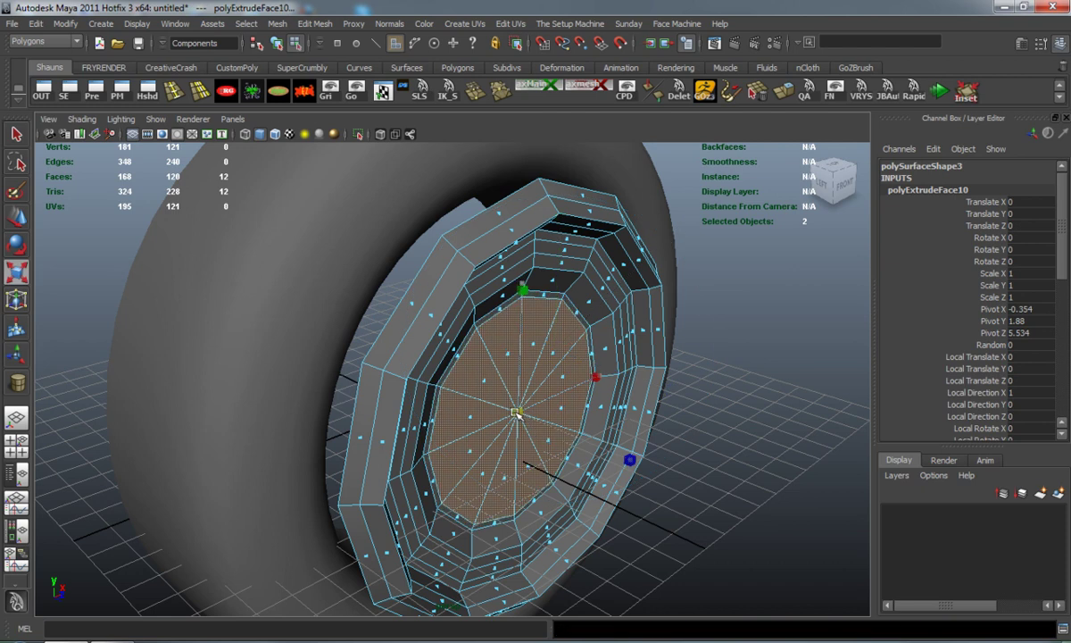
key("w")
left_click_drag(586, 444, 531, 429)
- Duplicate the rim's sunken centre faces as a separate disc, centre its pivot and move it forward to about 0.325 in Z
left_click(300, 24)
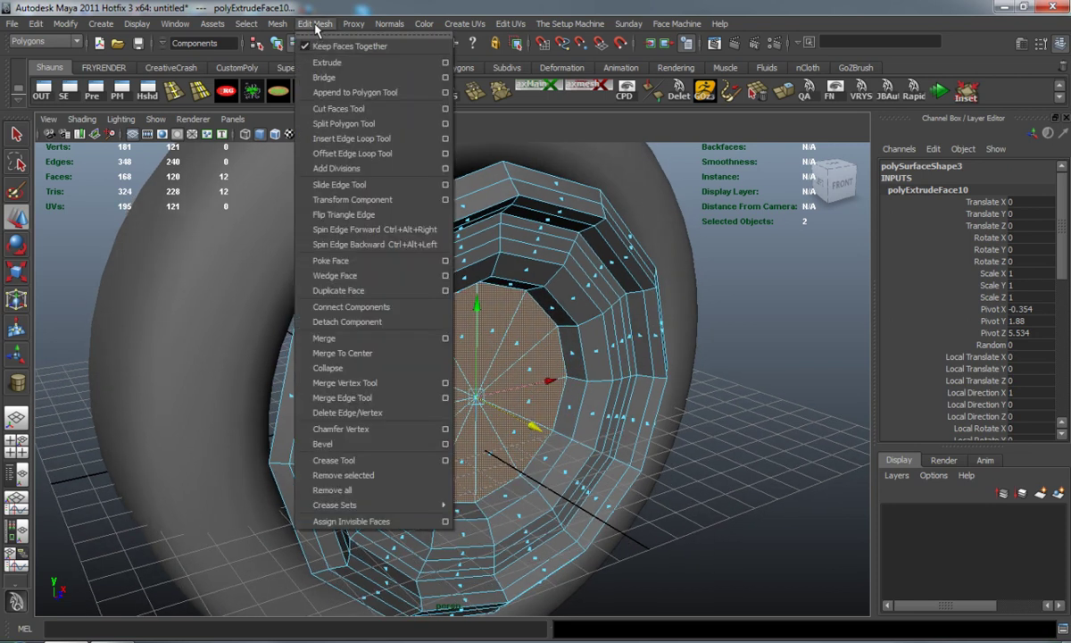
left_click(383, 271)
right_click_drag(382, 271, 446, 243)
key("3")
key("w")
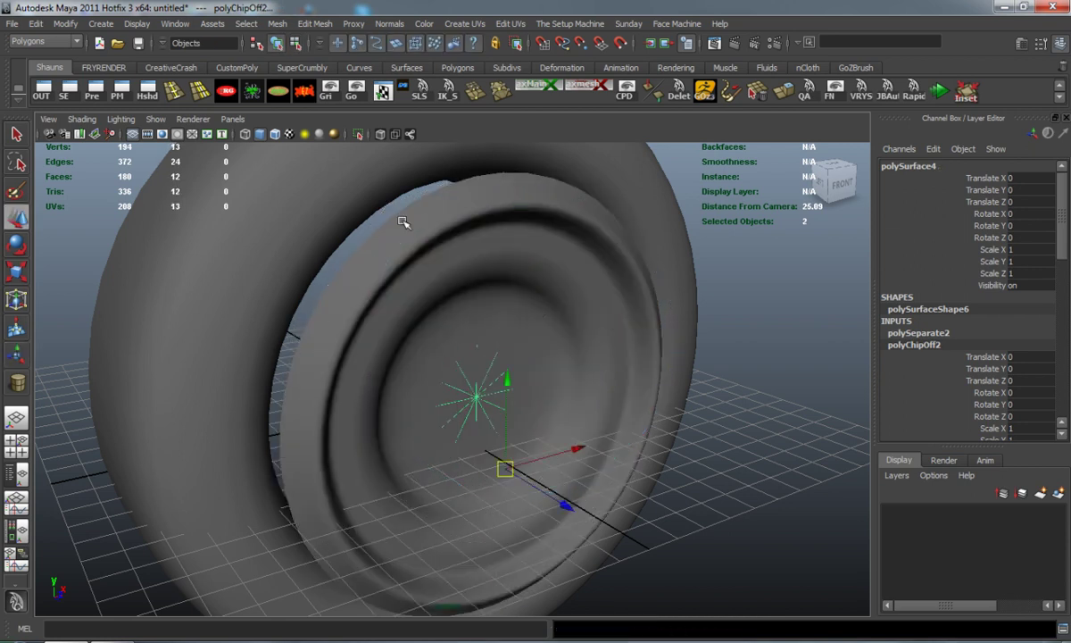
left_click(304, 91)
left_click_drag(533, 423, 514, 412)
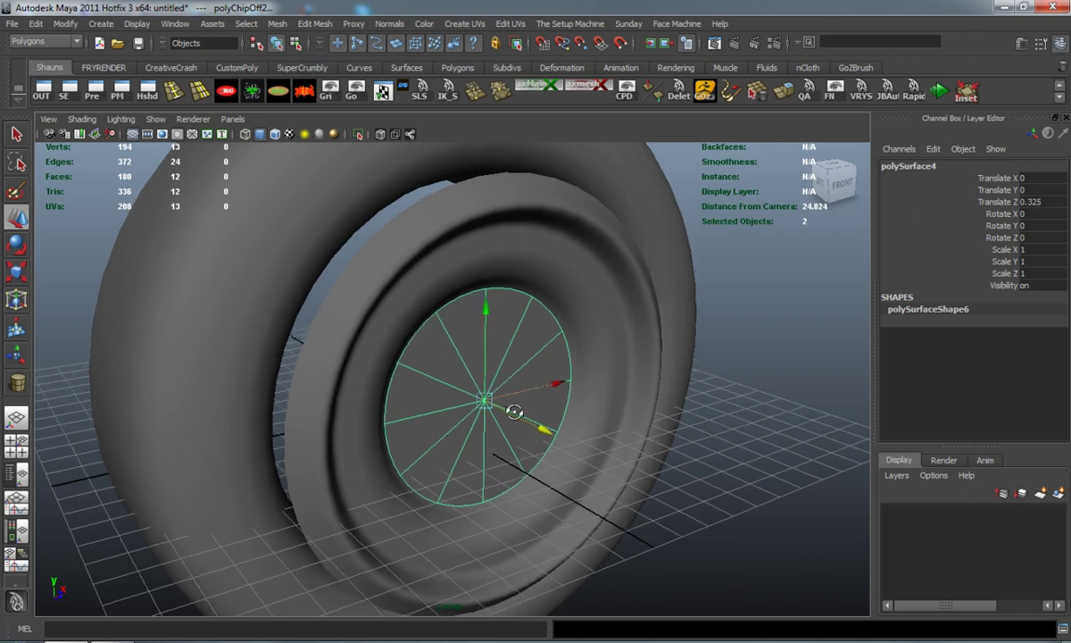
- Turn off smooth preview on the new small disc, select all its faces and inset them slightly
right_click_drag(428, 339, 429, 311)
double_click(460, 298)
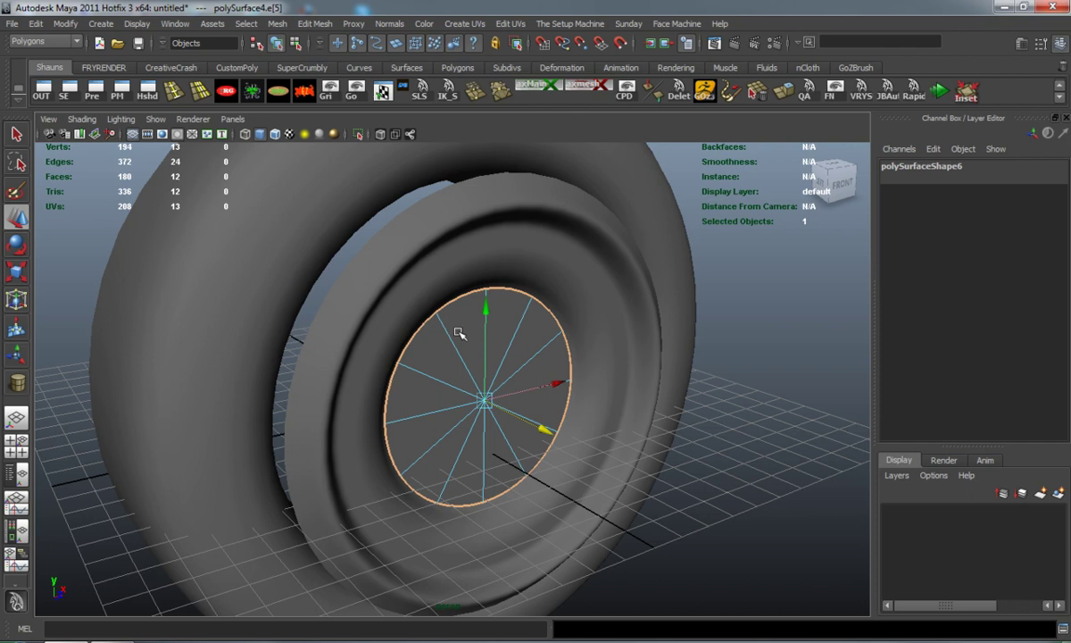
key("1")
right_click_drag(458, 348, 459, 369)
left_click_drag(458, 369, 389, 353, "alt")
left_click_drag(270, 264, 602, 555)
left_click(967, 99)
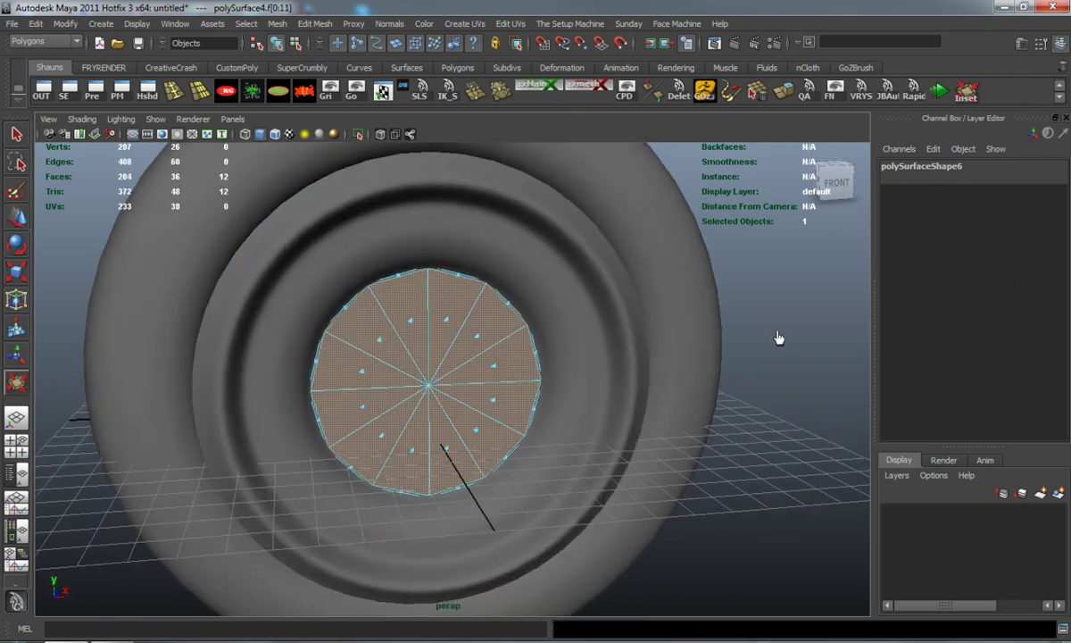
left_click_drag(778, 337, 863, 331)
- Move the small disc's inset faces outward to about 6.09 in Z to give the hub cap a bevelled front
key("w")
left_click_drag(712, 392, 747, 399, "alt")
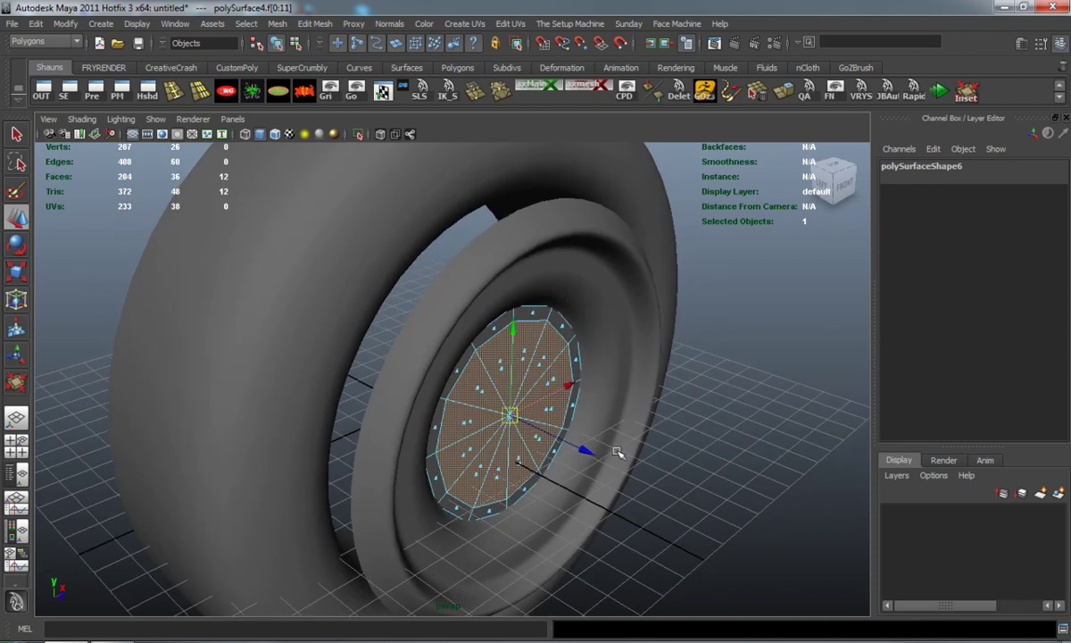
left_click_drag(584, 450, 604, 329)
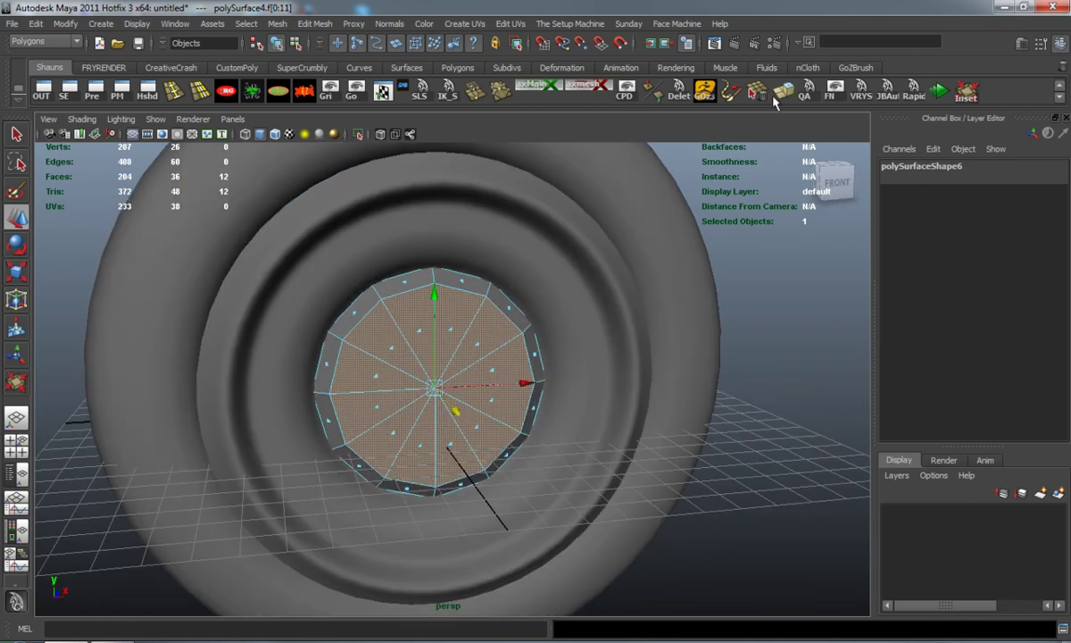
key("ctrl+e")
left_click_drag(482, 393, 599, 425, "alt")
key("ctrl+z")
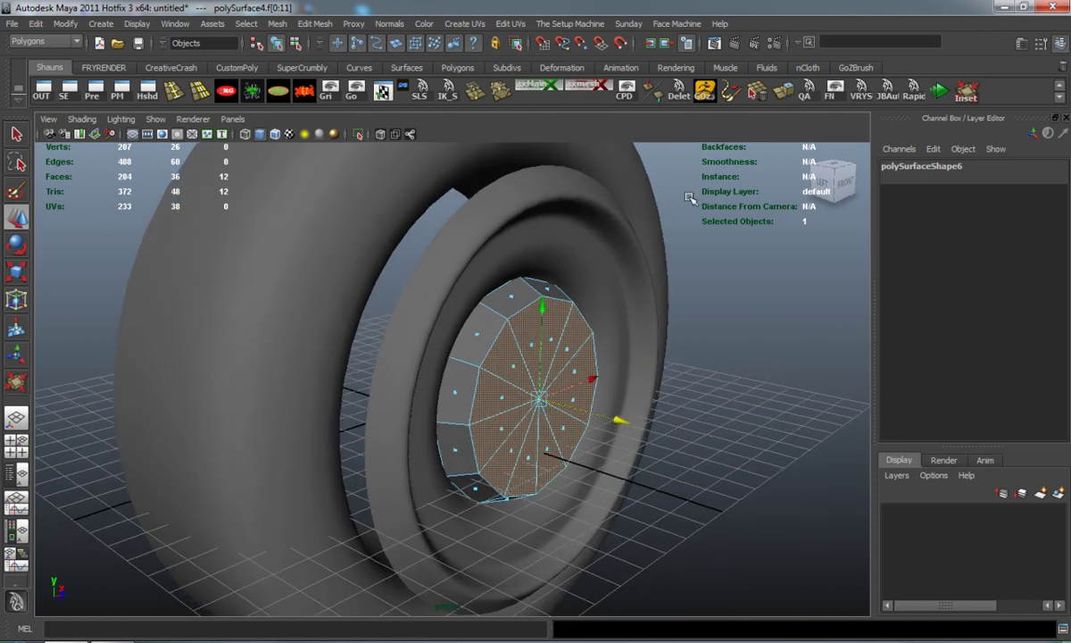
key("ctrl+e")
left_click_drag(650, 371, 663, 369)
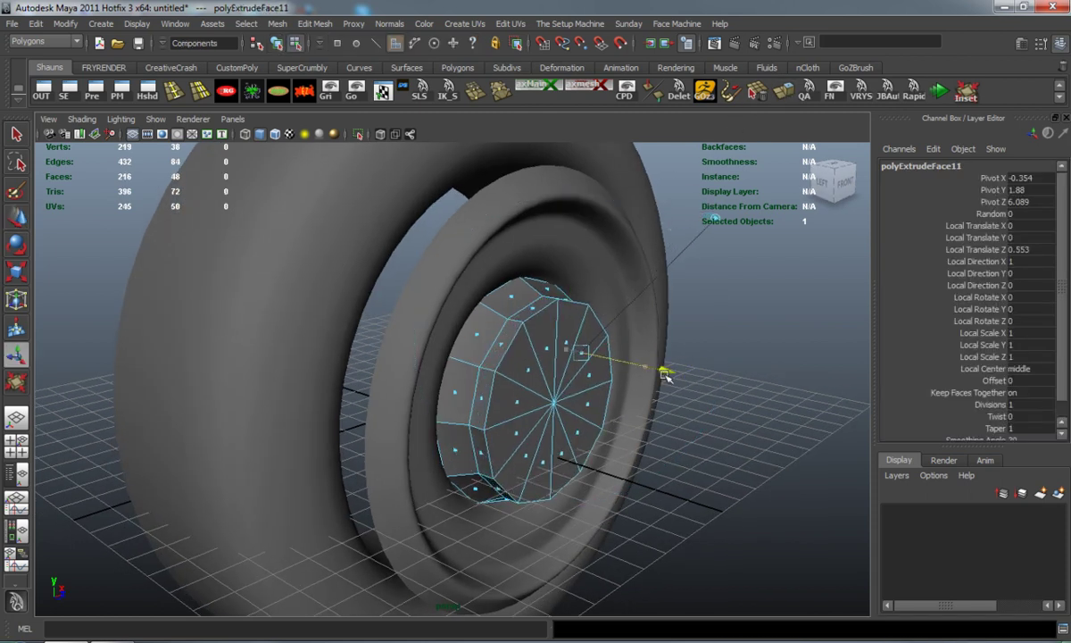
double_click(19, 272)
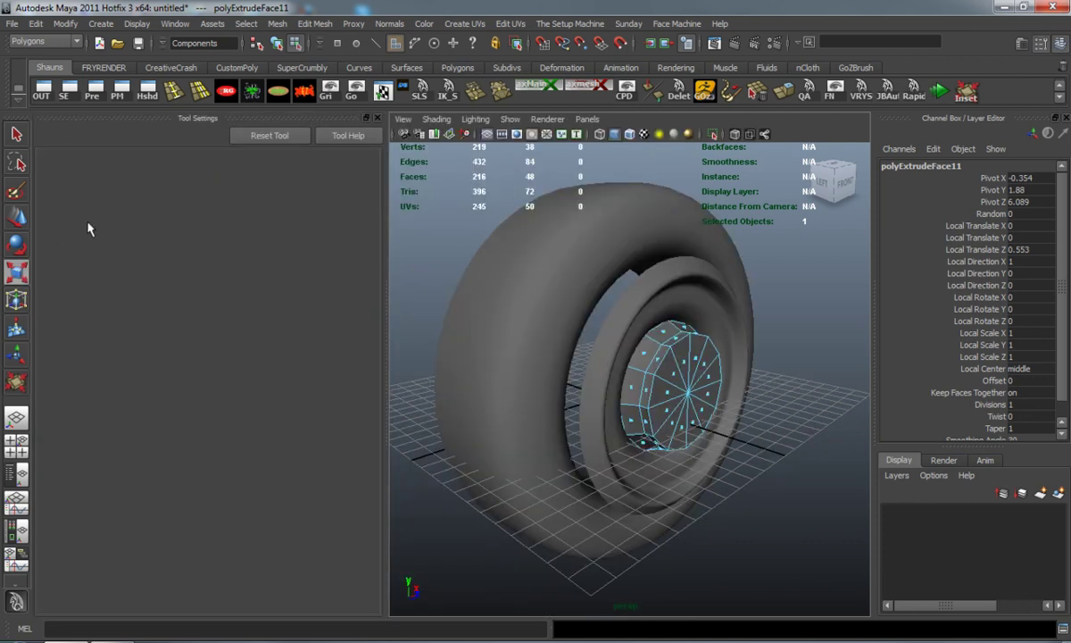
left_click(379, 118)
left_click_drag(528, 392, 502, 405, "alt")
key("ctrl+z")
key("ctrl+z")
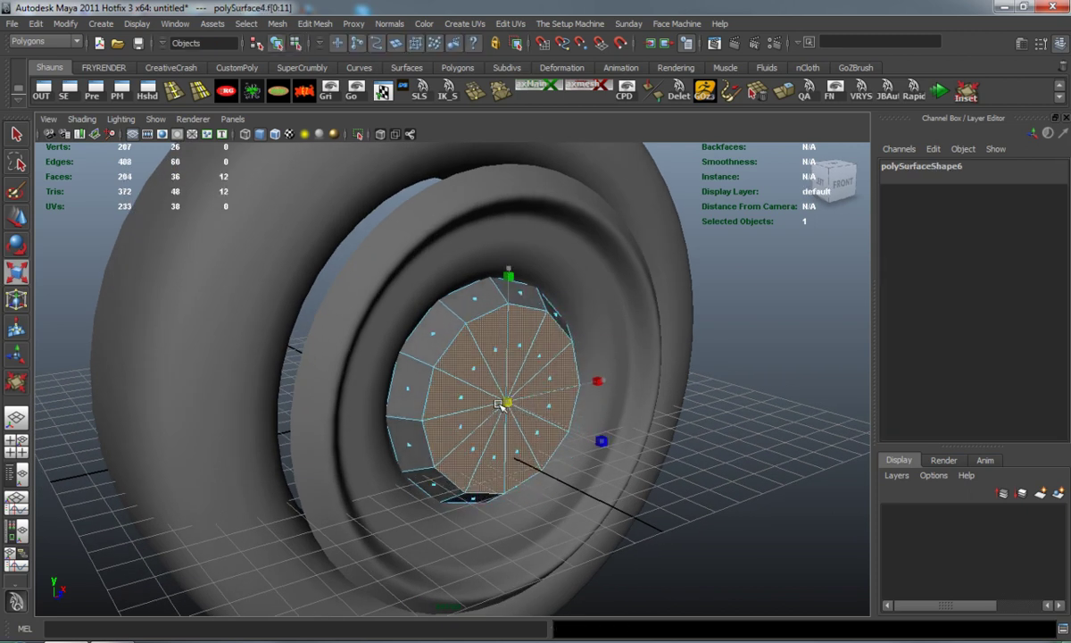
key("ctrl+z")
- Extrude the hub cap's faces outward by about 0.94 in local Z and scale the extruded faces in
left_click(784, 91)
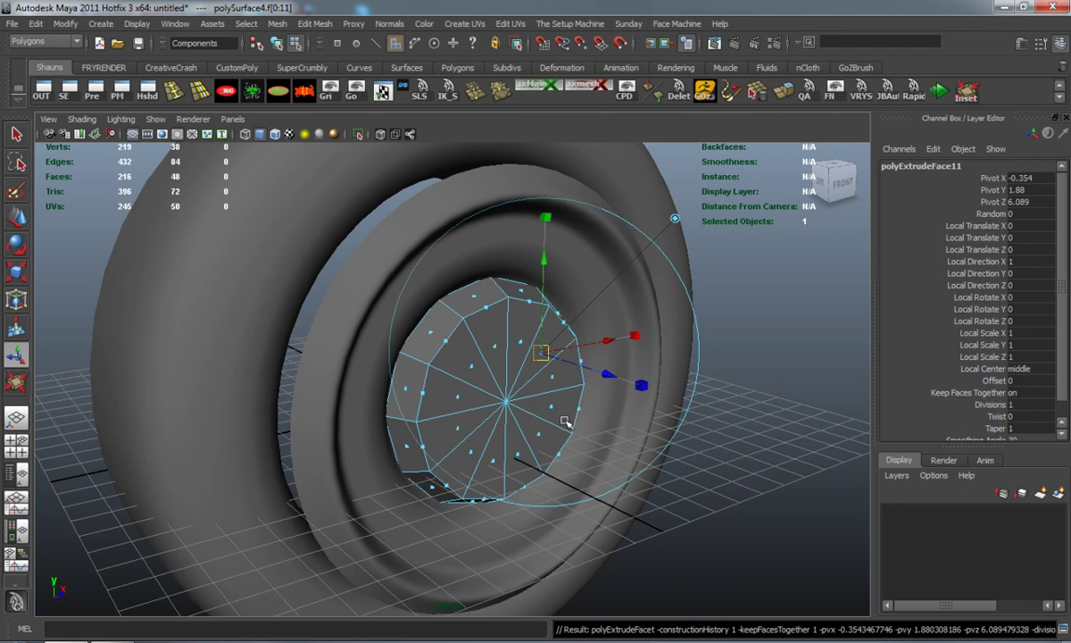
left_click_drag(608, 380, 636, 393)
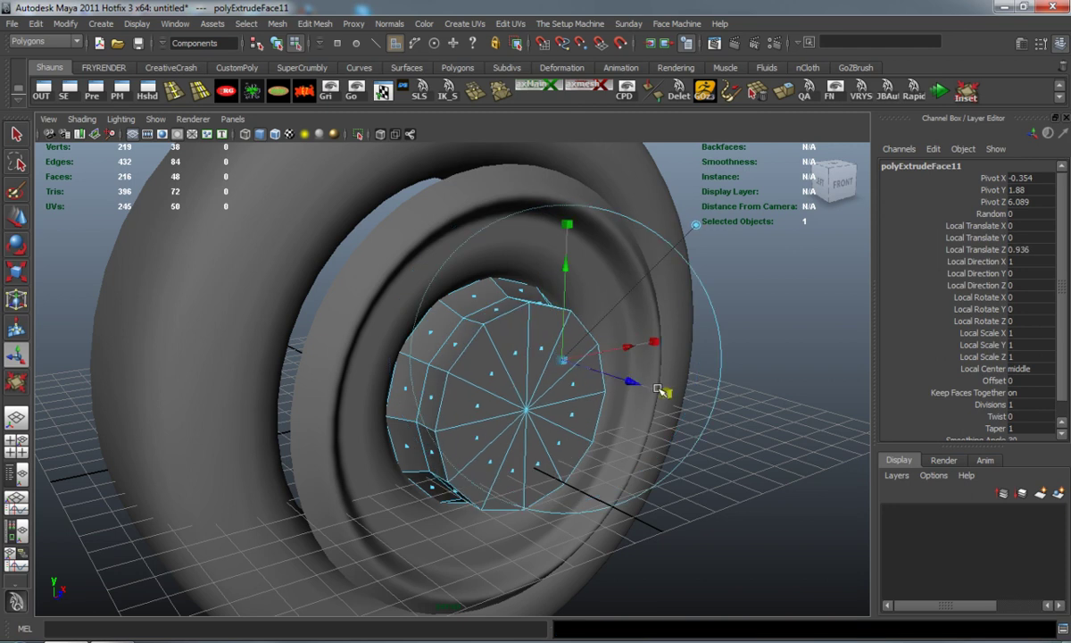
left_click_drag(563, 360, 539, 363)
left_click_drag(539, 366, 683, 373, "alt")
left_click(755, 503)
key("1")
- Put the rim on a new display layer and hide that layer to expose the back of the hub cap
left_click_drag(755, 502, 550, 355, "alt")
key("F8")
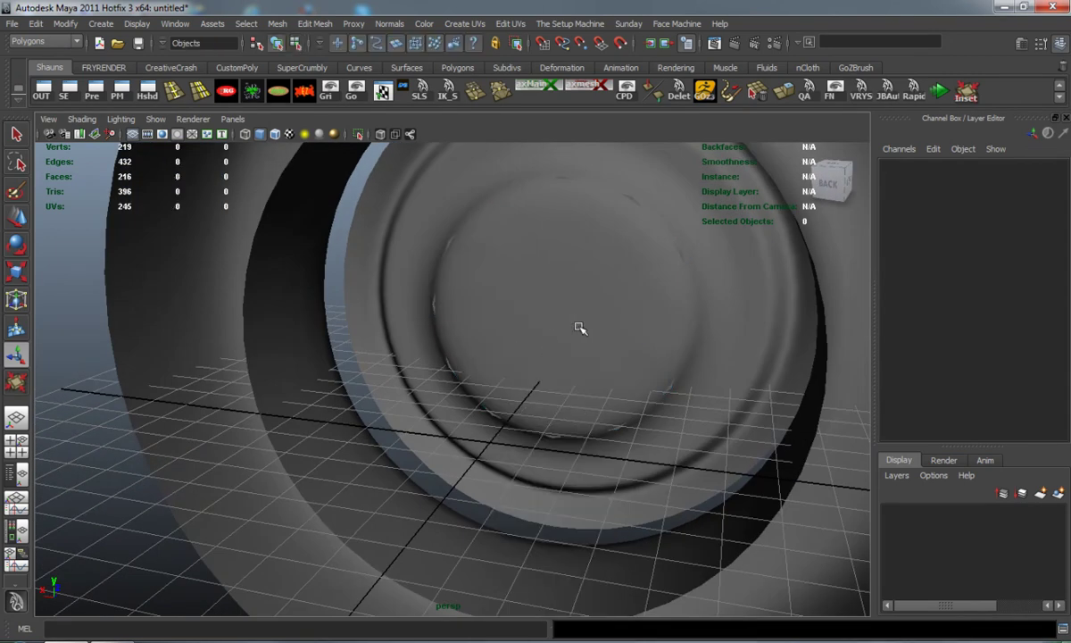
left_click(579, 331)
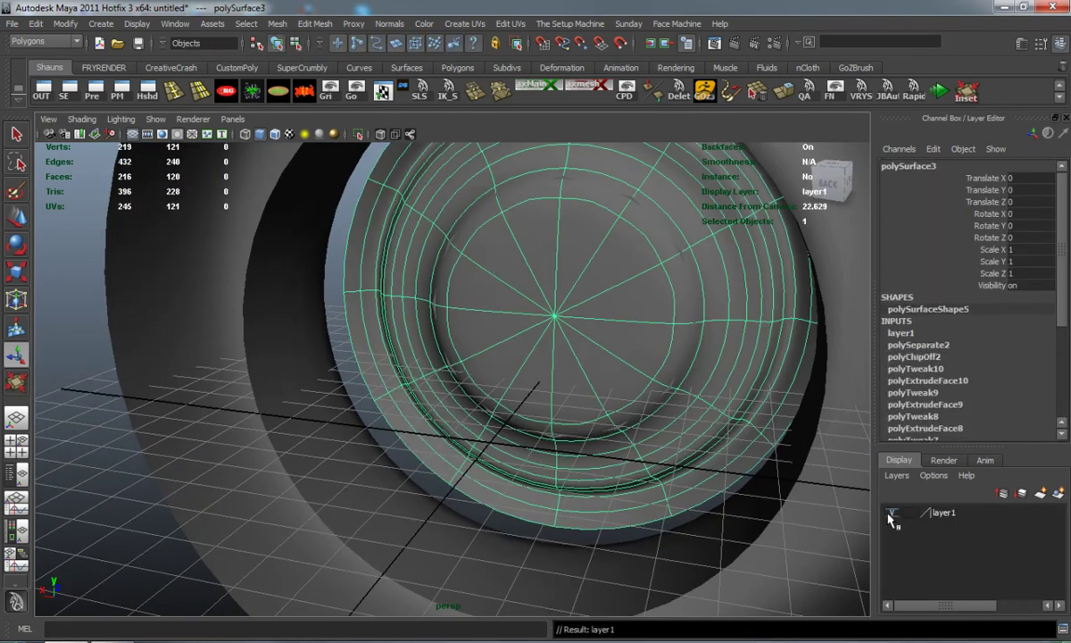
left_click(891, 513)
- Select all twelve triangular faces on the back of the hub cap
right_click_drag(553, 296, 554, 326)
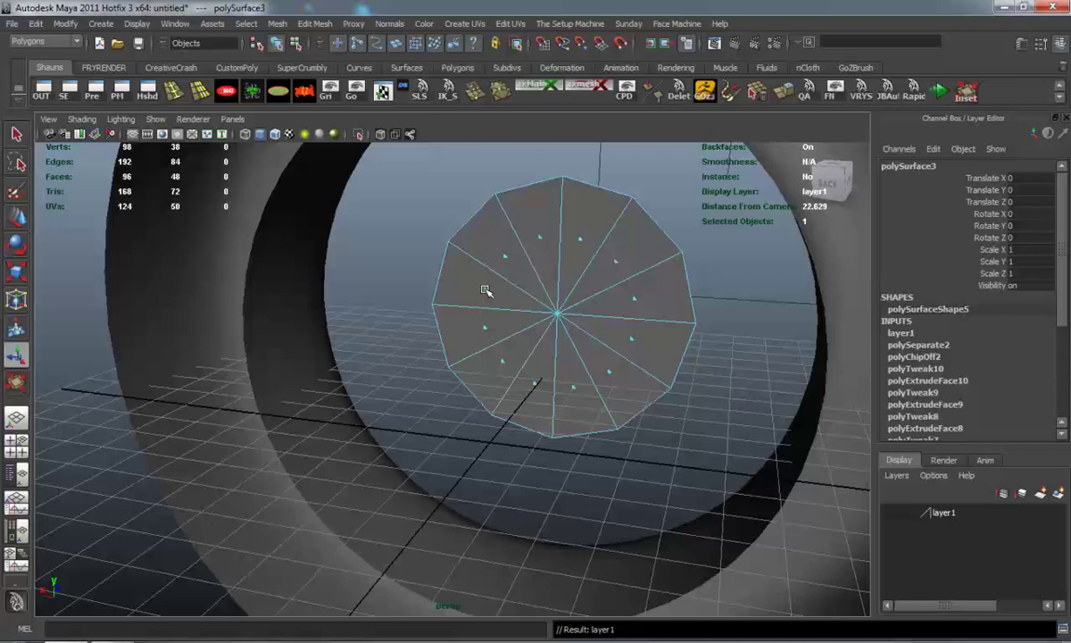
left_click(485, 290)
left_click(502, 257, "shift")
left_click(540, 236, "shift")
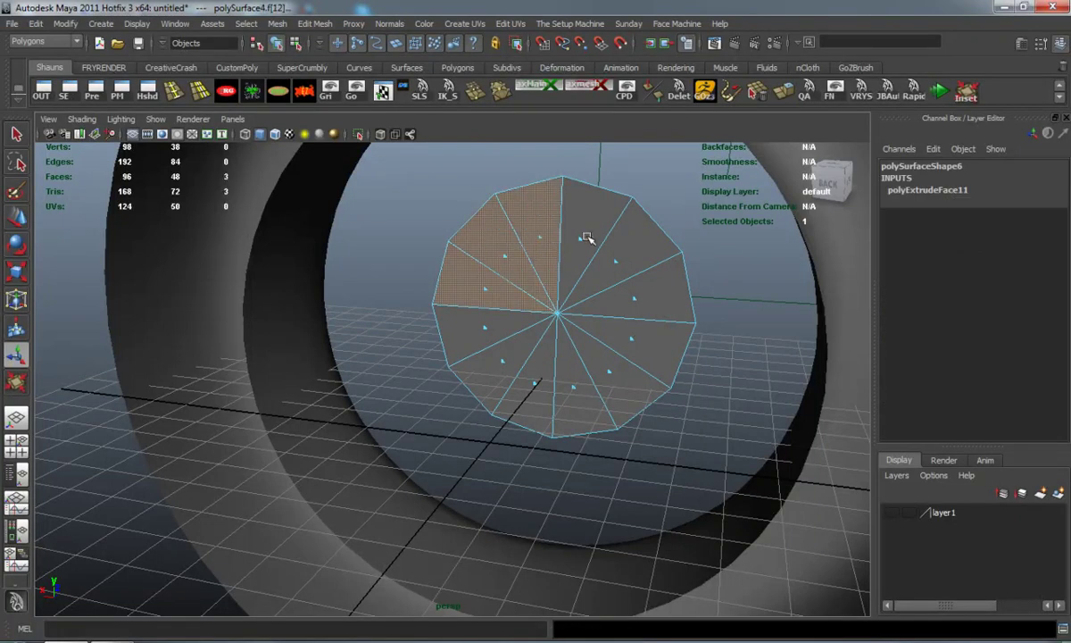
left_click(582, 239, "shift")
left_click(614, 261, "shift")
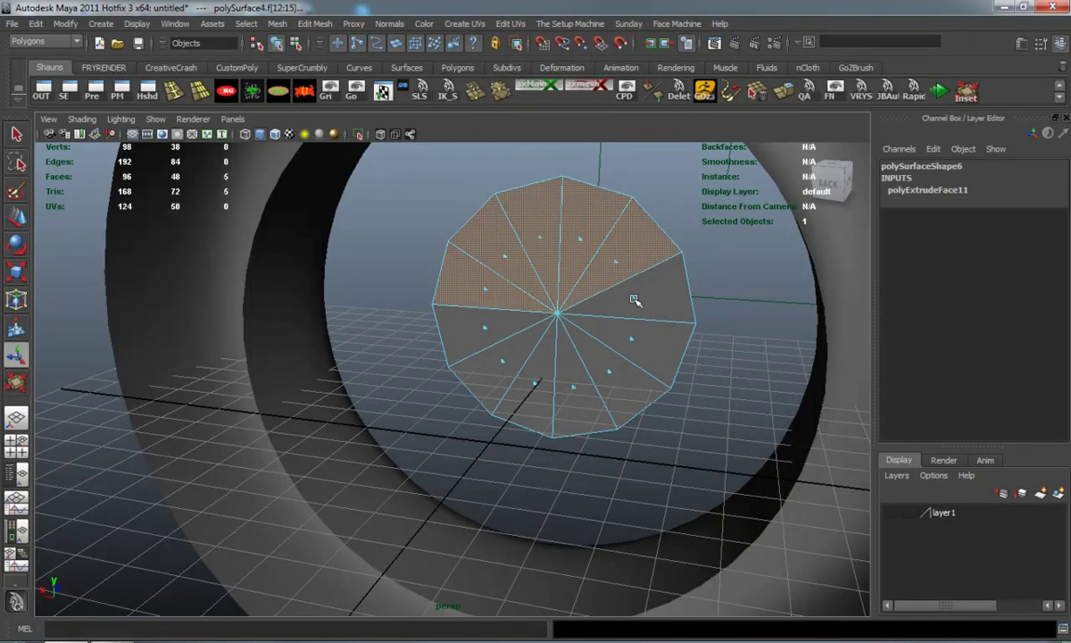
left_click(634, 299, "shift")
left_click(605, 337, "shift")
left_click(607, 373, "shift")
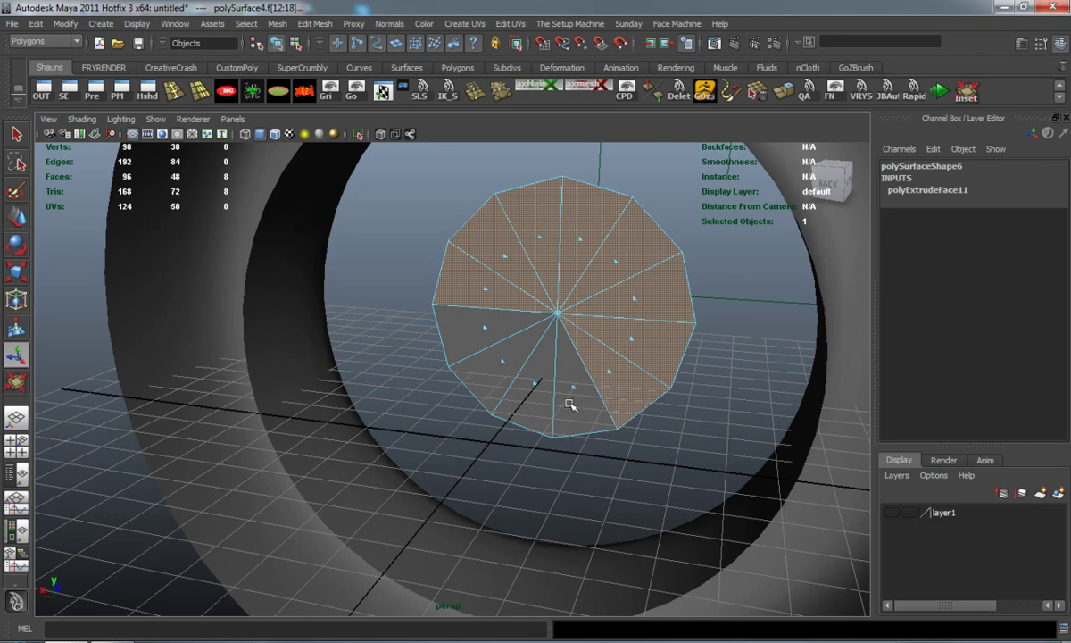
left_click(573, 390, "shift")
left_click(518, 379, "shift")
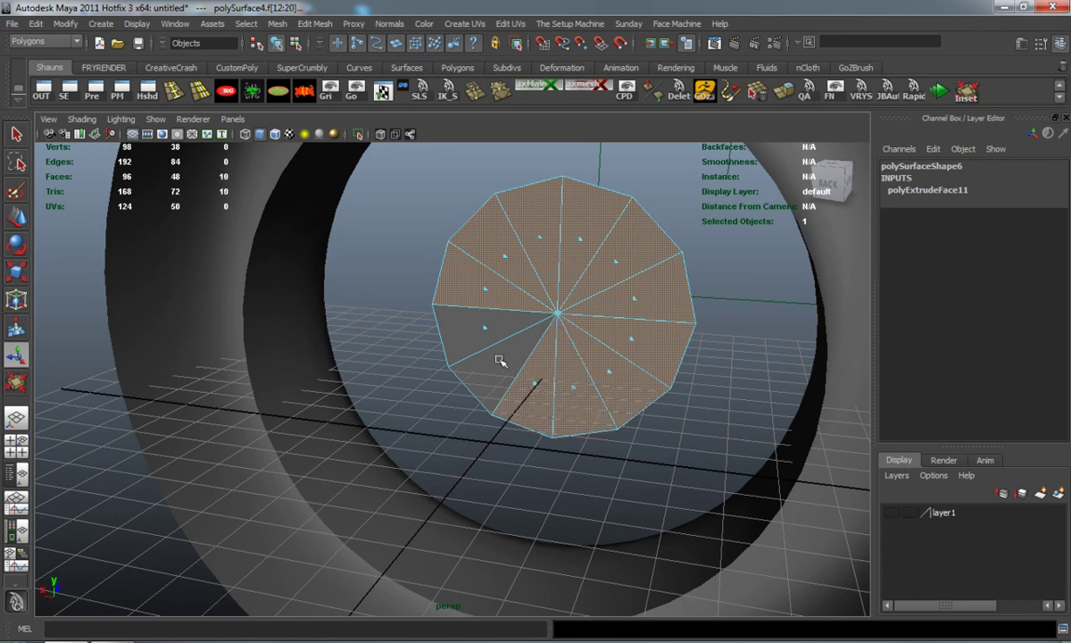
left_click(503, 361, "shift")
left_click(482, 327, "shift")
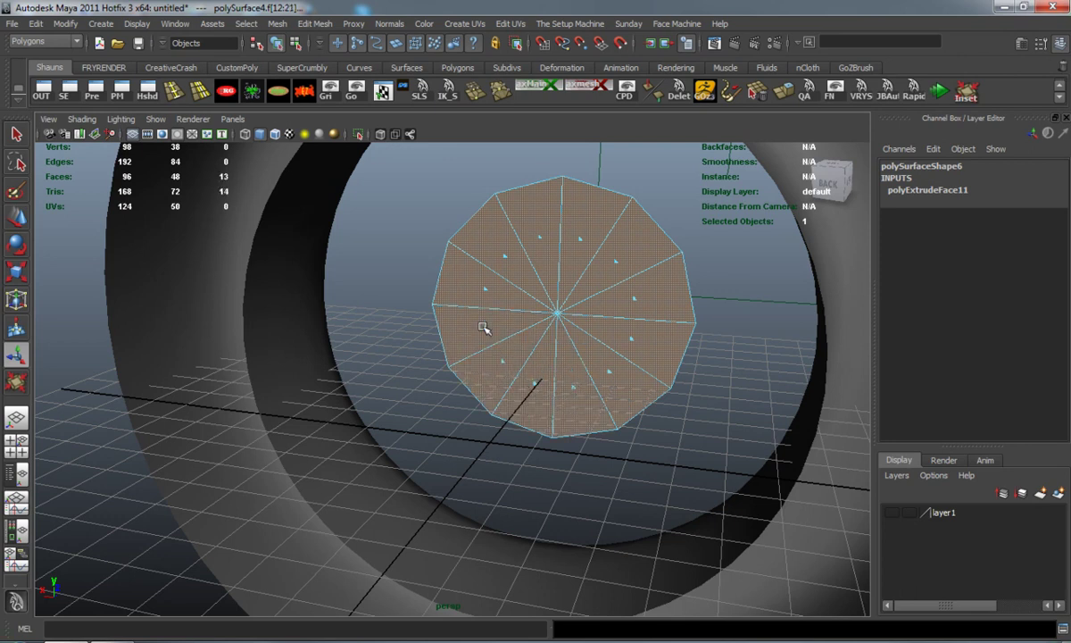
key("Delete")
left_click_drag(482, 328, 757, 337, "alt")
key("ctrl+z")
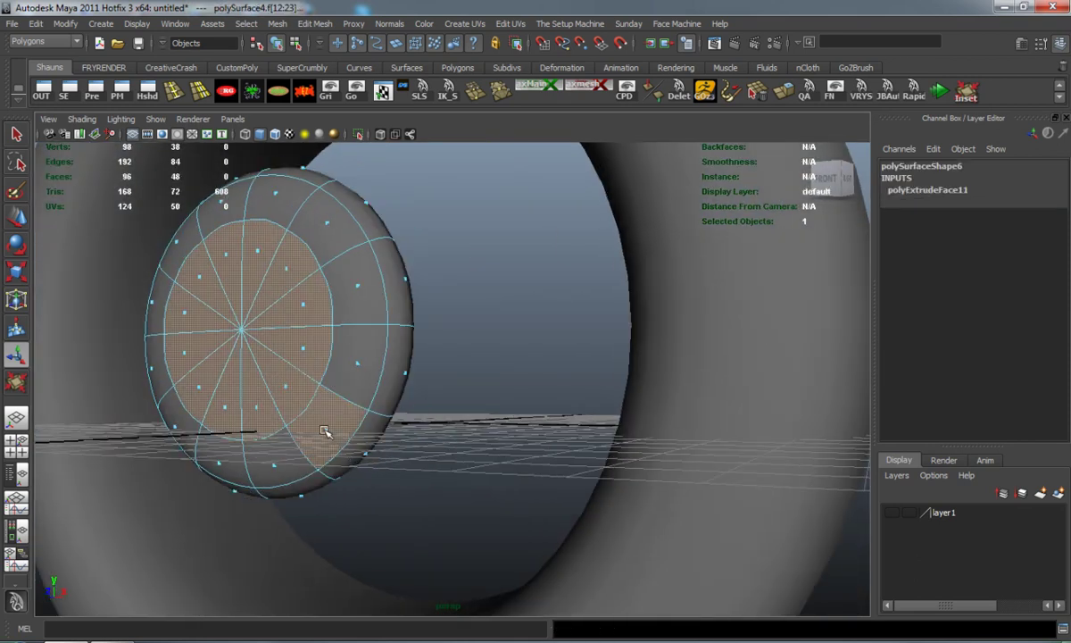
- Delete the twelve selected triangular faces on the back of the hub cap and preview it smoothed
left_click_drag(392, 412, 292, 443, "alt")
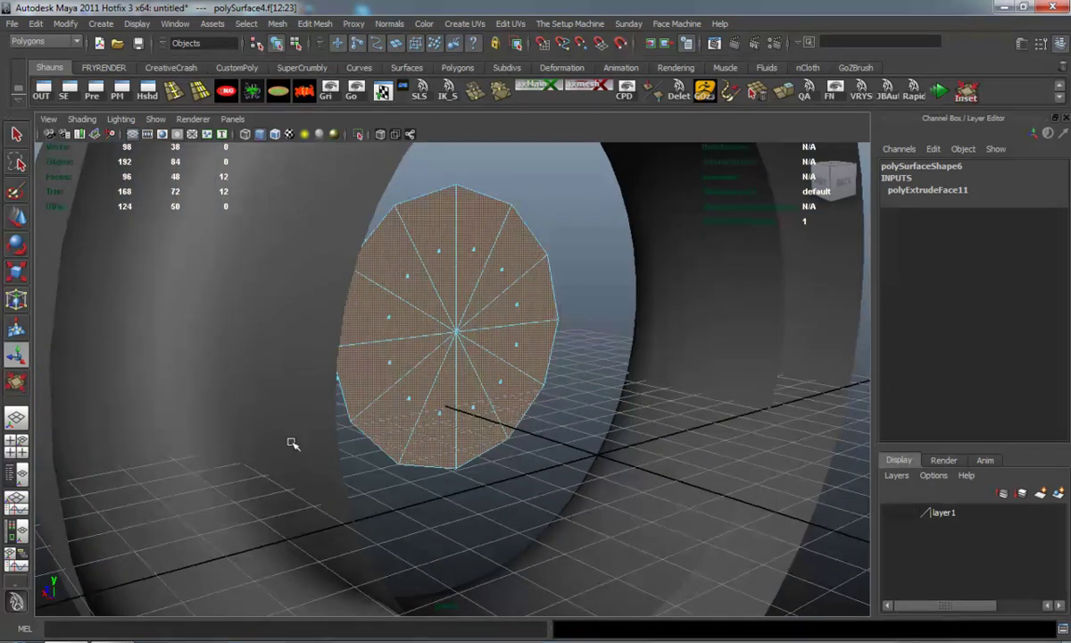
key("Delete")
key("3")
left_click_drag(348, 343, 701, 353, "alt")
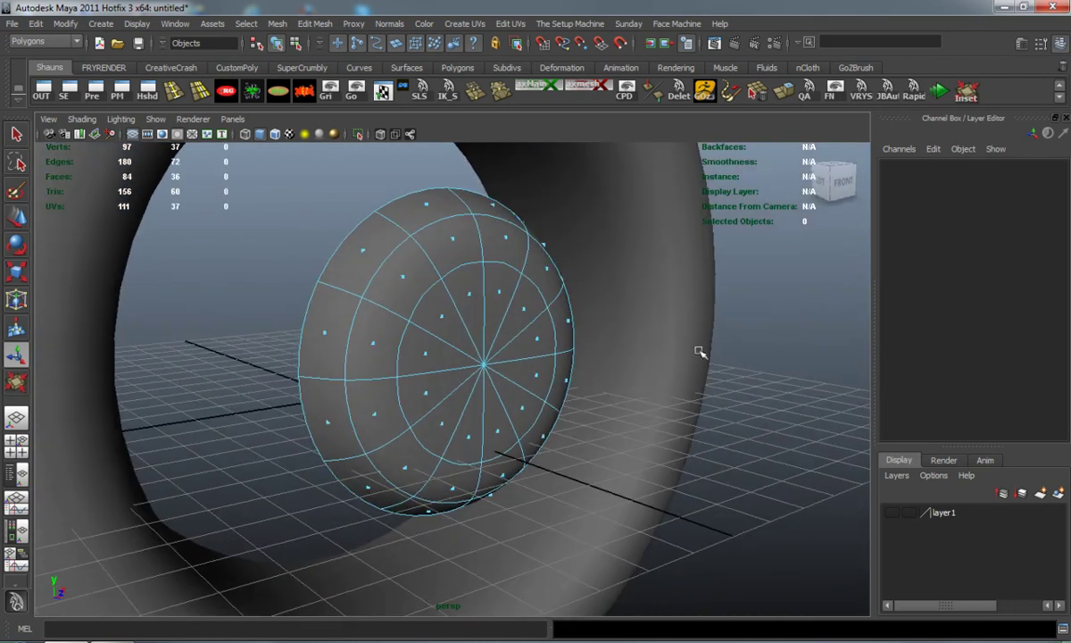
- Select the twelve centre faces on the front of the unsmoothed hub cap and reset the Move tool
key("1")
left_click_drag(538, 364, 291, 255, "alt")
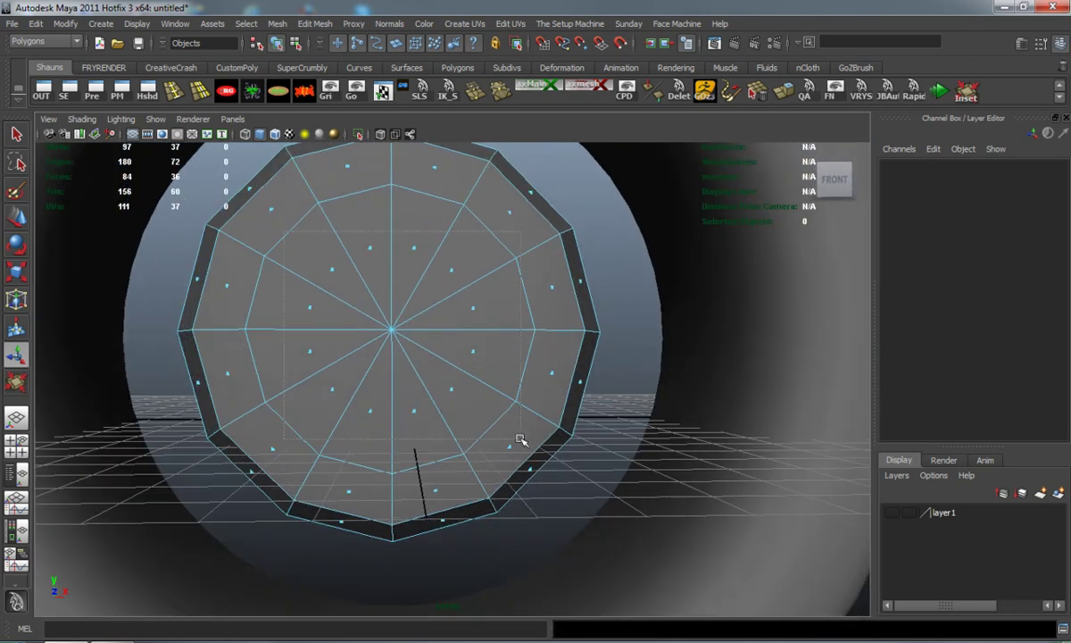
left_click_drag(521, 439, 520, 439)
double_click(18, 217)
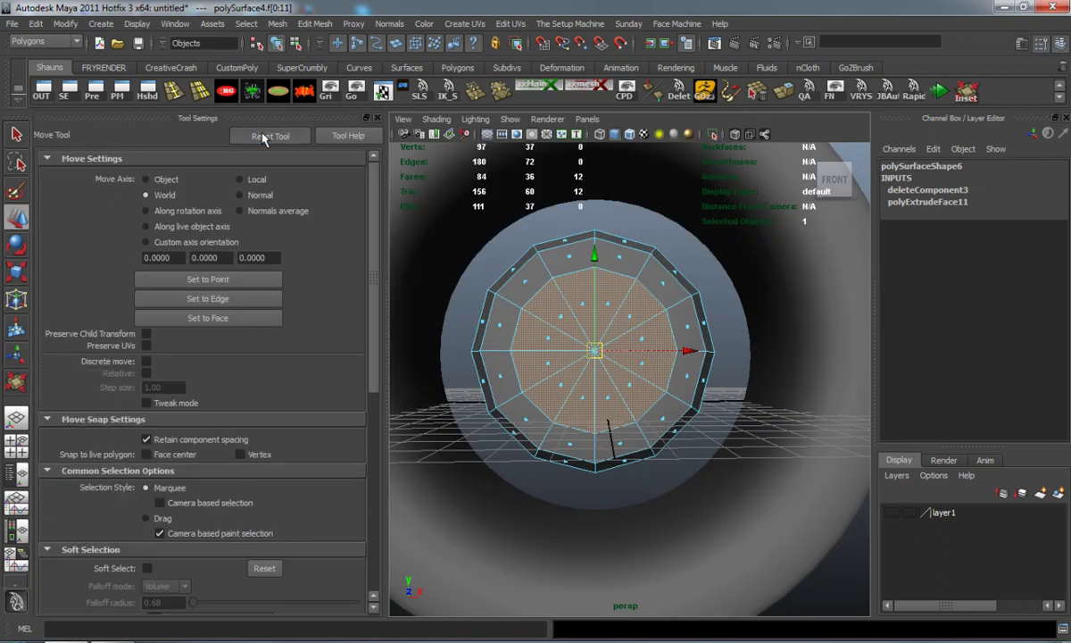
left_click(377, 117)
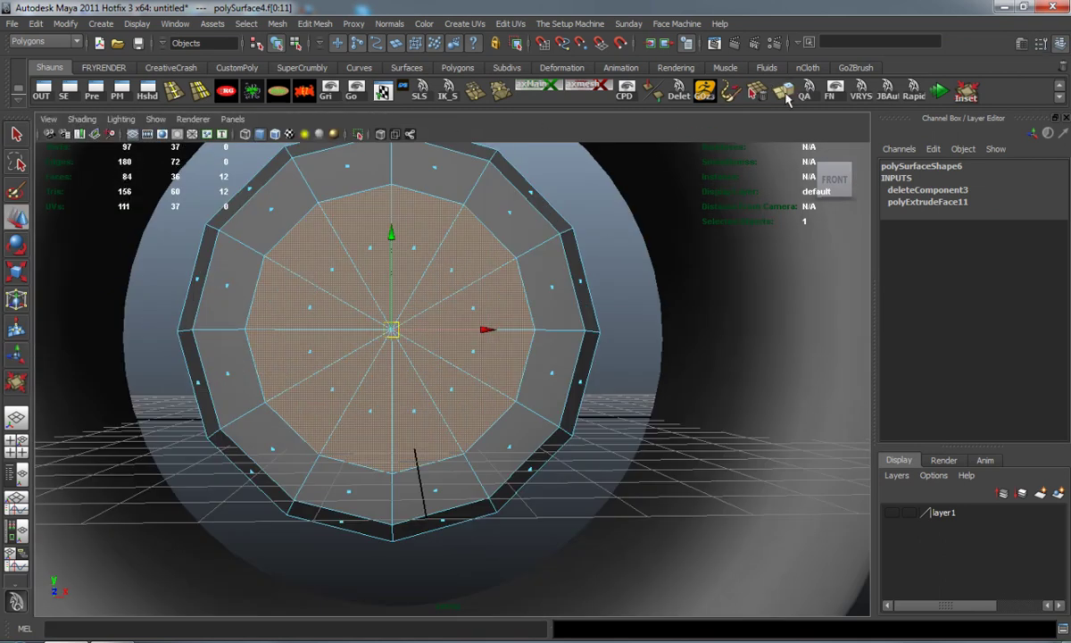
- Extrude the hub cap's centre faces and scale them in slightly to form a narrow border
left_click(786, 94)
left_click_drag(466, 331, 567, 451, "alt")
key("w")
key("ctrl+z")
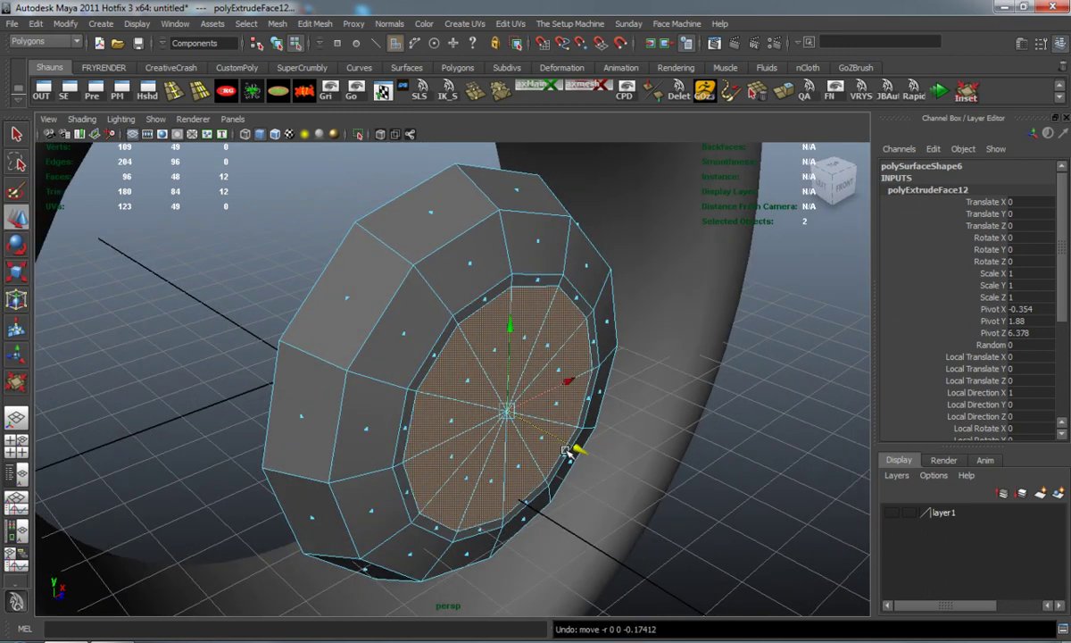
left_click_drag(511, 413, 522, 413)
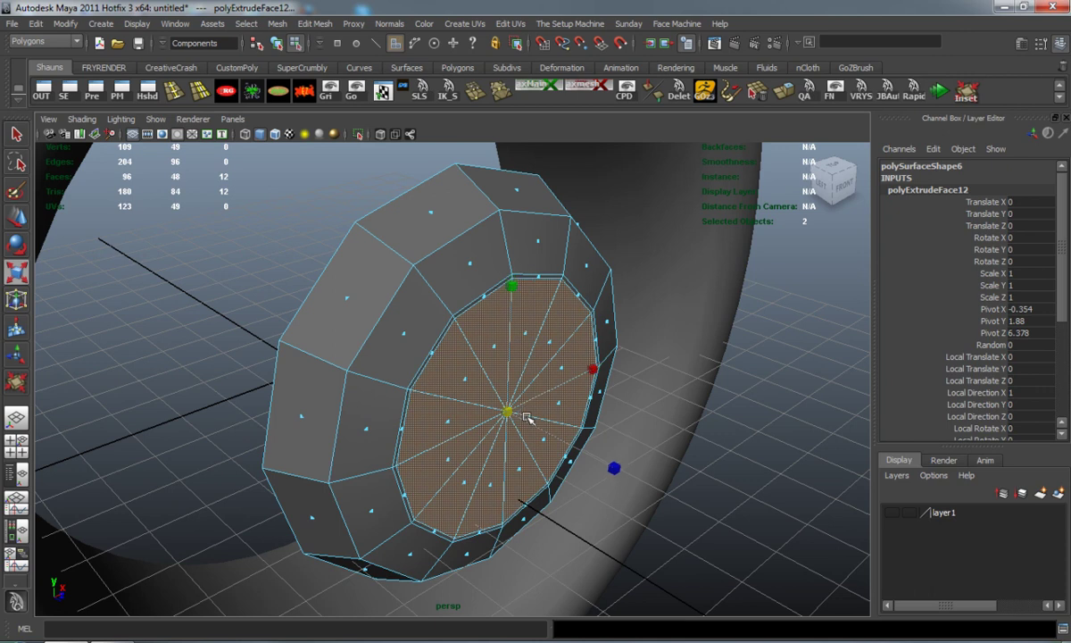
- Extrude the hub cap's centre faces again and push them back about 0.54 in Z to recess them
key("g")
key("w")
left_click_drag(578, 448, 552, 438)
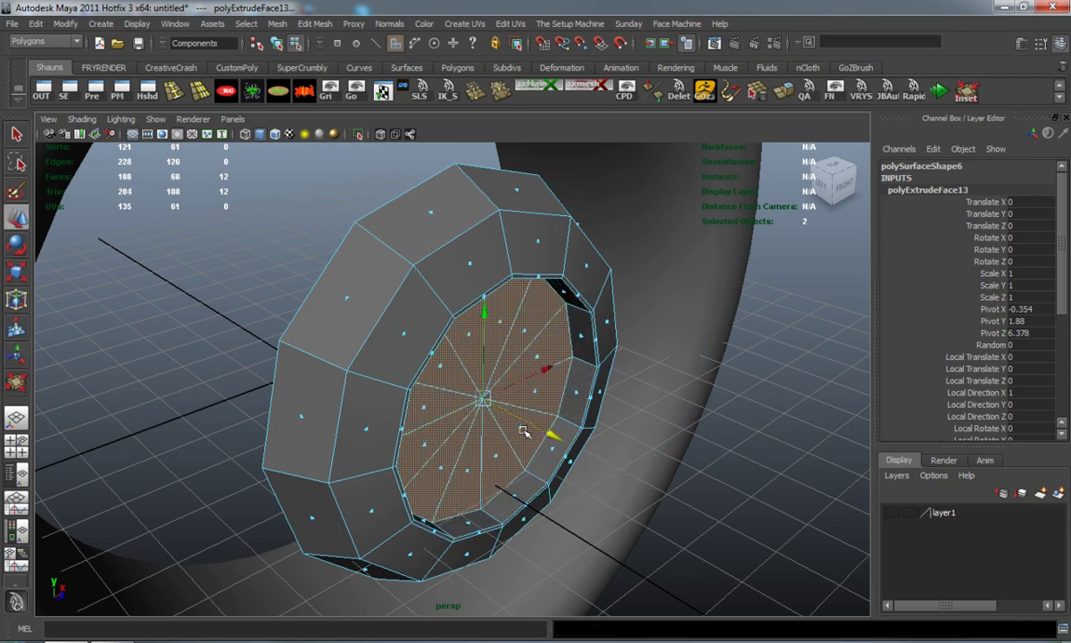
- Extrude the recessed faces with a slight inward scale, and extrude them again back outward to leave a narrow groove around a raised centre disc
key("g")
key("r")
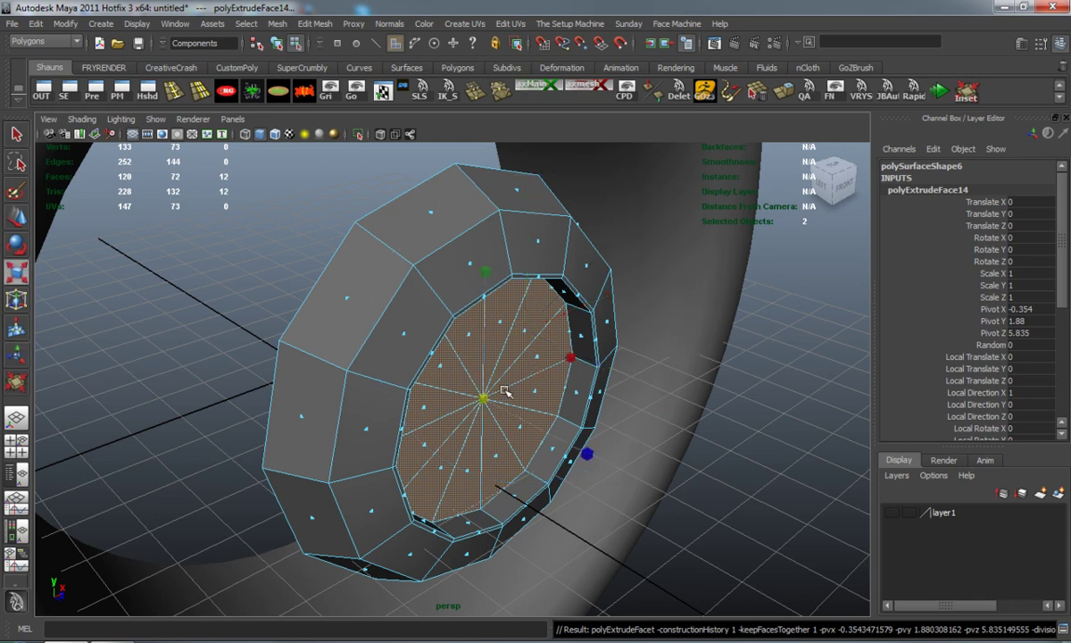
key("g")
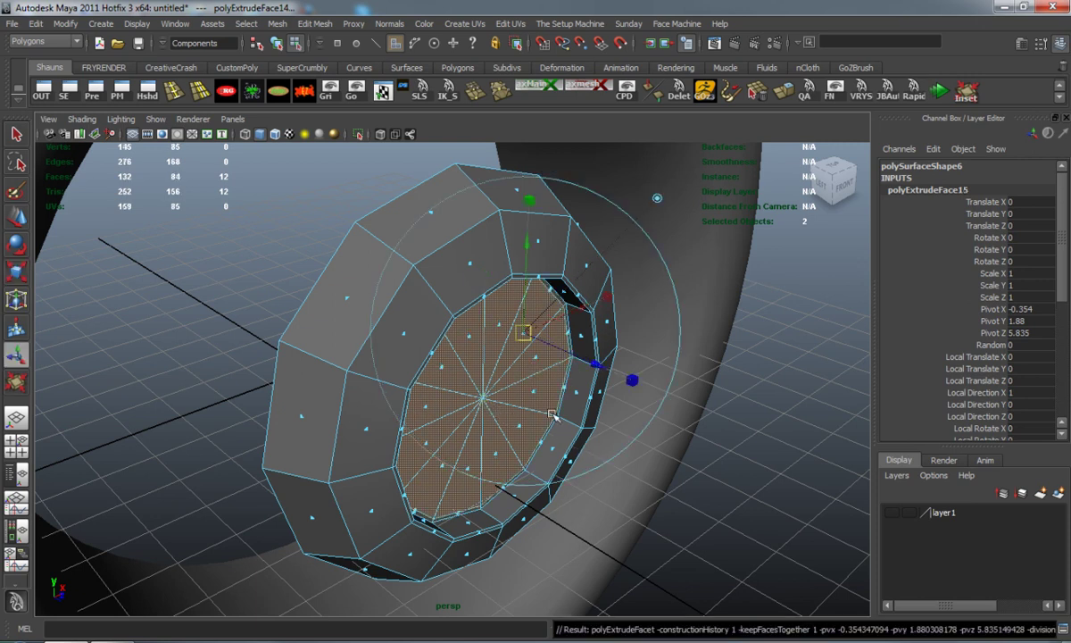
key("w")
left_click_drag(551, 435, 580, 449)
key("3")
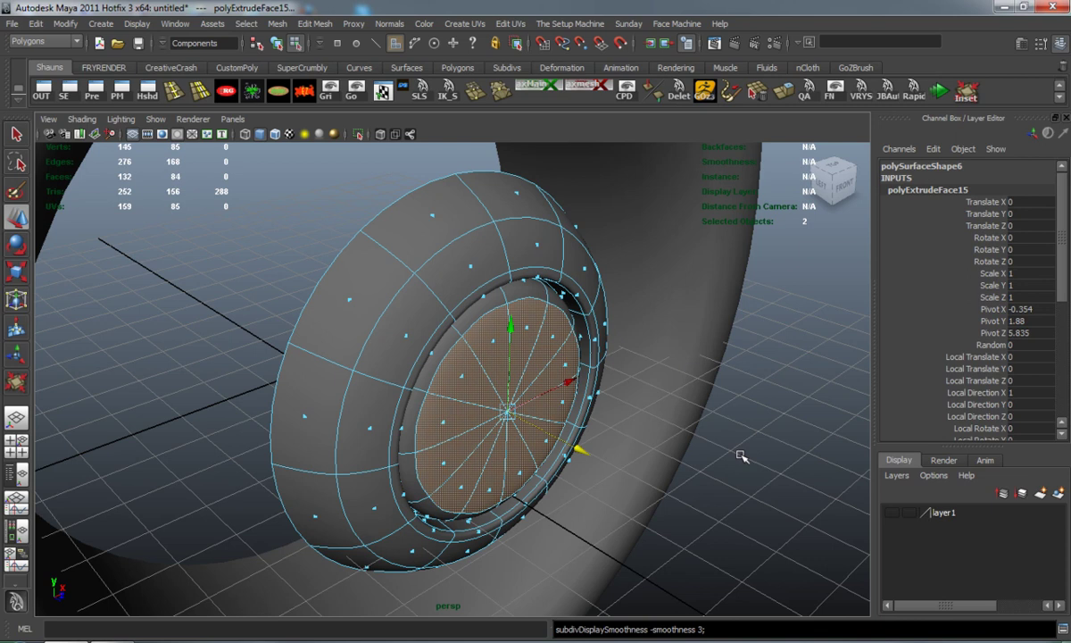
- Make the rim's layer1 visible again and return the hub cap to object mode
left_click(740, 454)
left_click_drag(602, 413, 470, 399, "alt")
key("1")
right_click_drag(470, 399, 430, 394, "alt")
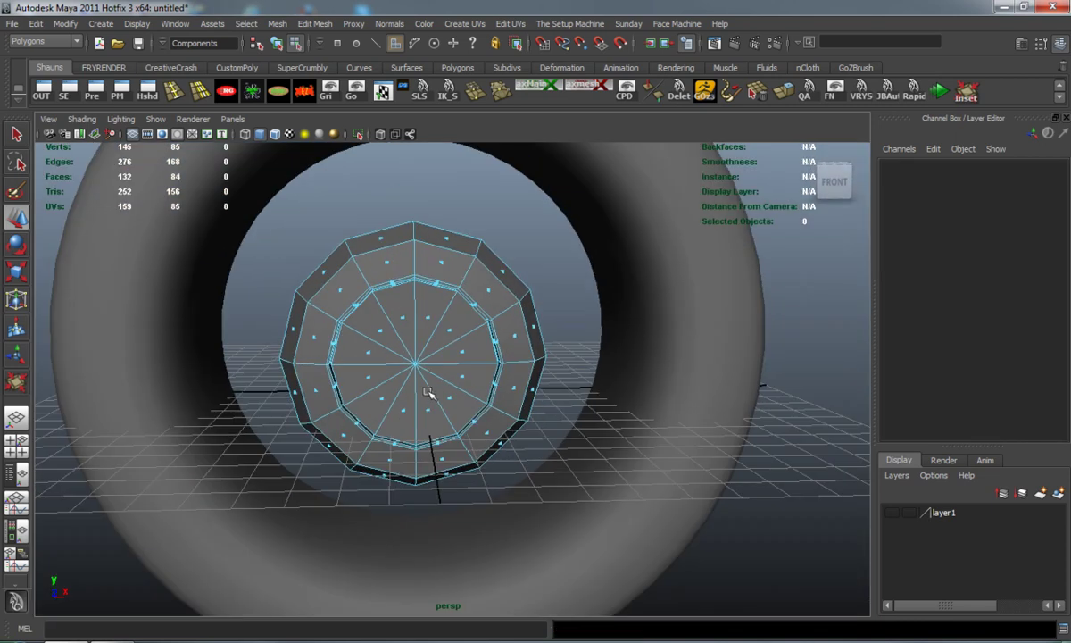
middle_click_drag(430, 394, 467, 380, "alt")
left_click(890, 514)
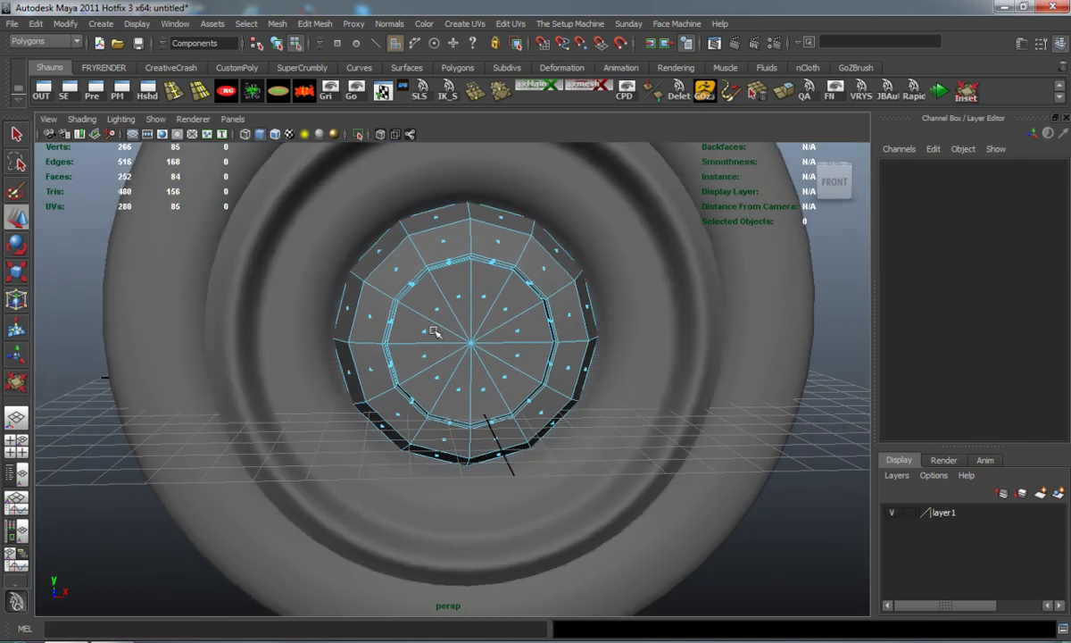
right_click_drag(394, 335, 428, 306)
left_click(84, 412)
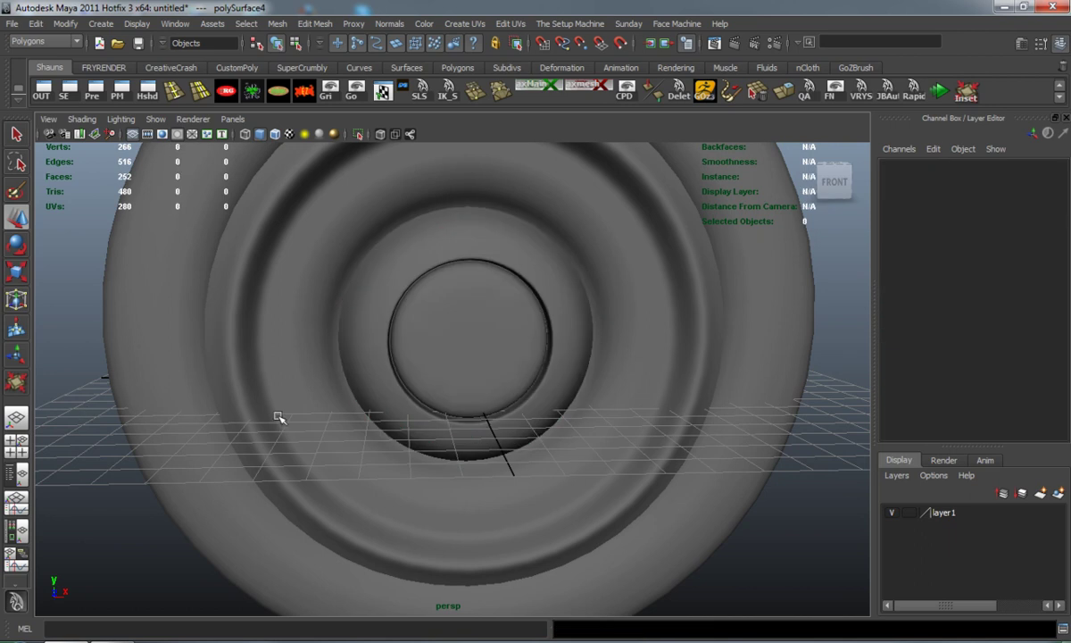
right_click_drag(279, 416, 243, 416, "alt")
left_click_drag(243, 416, 320, 421, "alt")
- Select the narrow ring of faces running around the rim's raised step
right_click_drag(374, 360, 369, 390)
scroll(363, 385, "up", 5)
key("1")
scroll(331, 378, "up", 1)
middle_click_drag(331, 377, 391, 384, "alt")
scroll(337, 342, "up", 2)
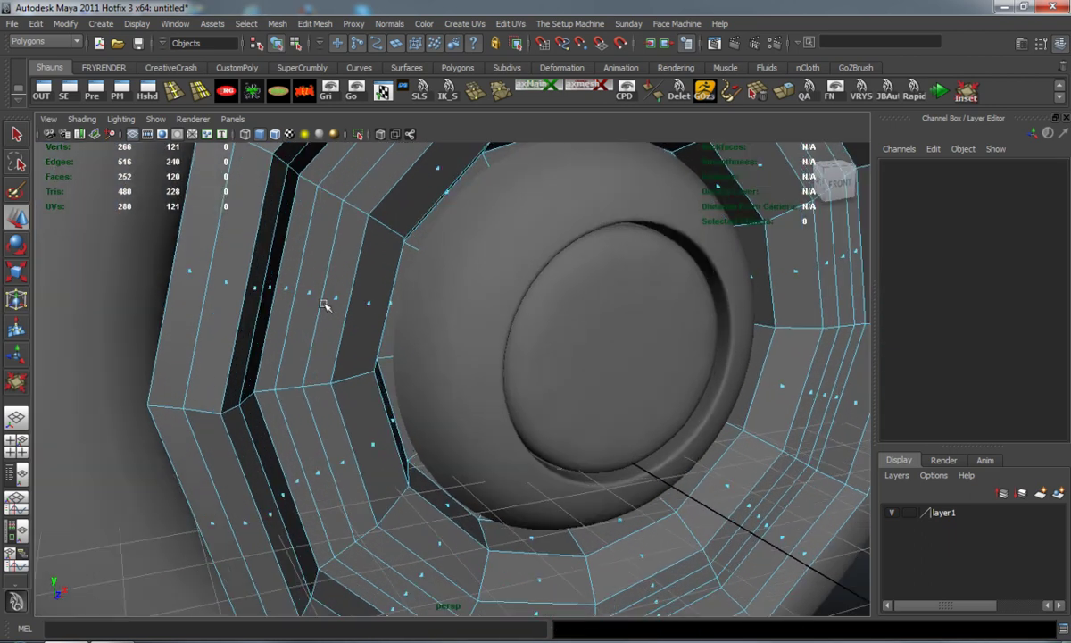
left_click(307, 291)
double_click(315, 473, "shift")
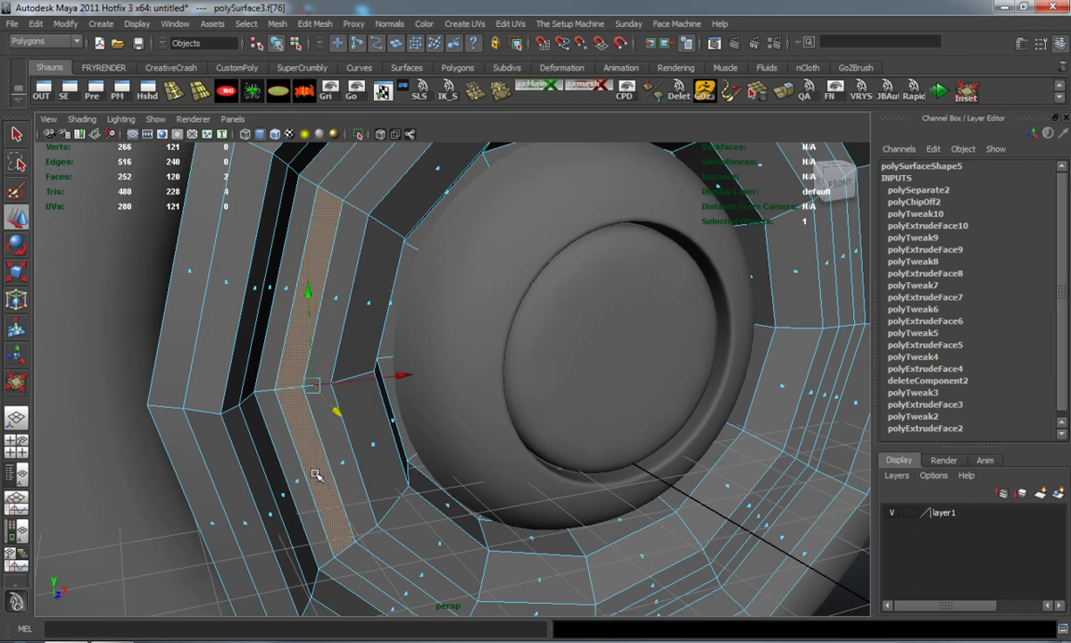
- Try to extrude the selected ring of rim faces, scaling it and offsetting it about 0.131 in local Z
left_click(785, 91)
scroll(616, 356, "down", 2)
middle_click_drag(616, 355, 599, 384, "alt")
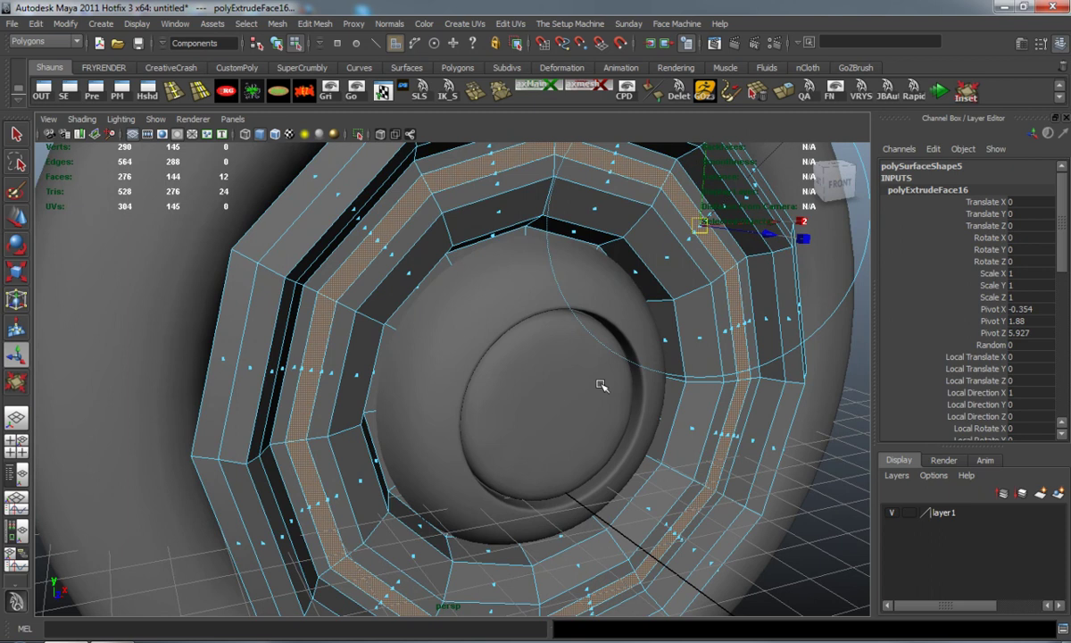
left_click(799, 237)
left_click_drag(705, 225, 714, 234)
key("ctrl+z")
left_click(803, 221)
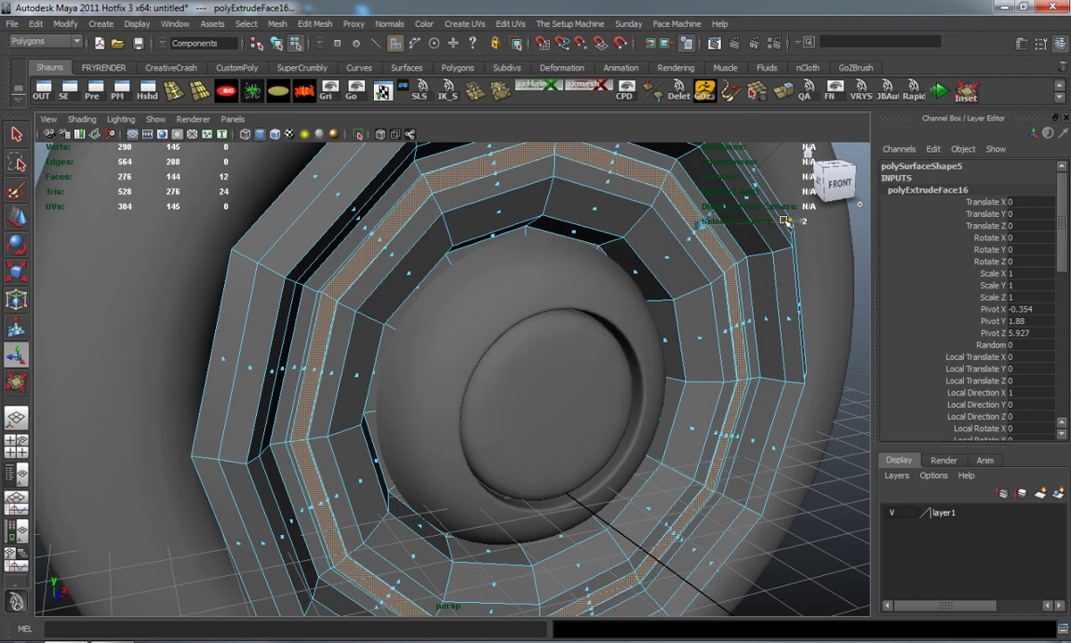
left_click_drag(701, 226, 684, 237)
key("ctrl+z")
left_click_drag(630, 291, 624, 300, "alt")
left_click_drag(771, 237, 780, 239)
middle_click_drag(773, 248, 754, 273, "alt")
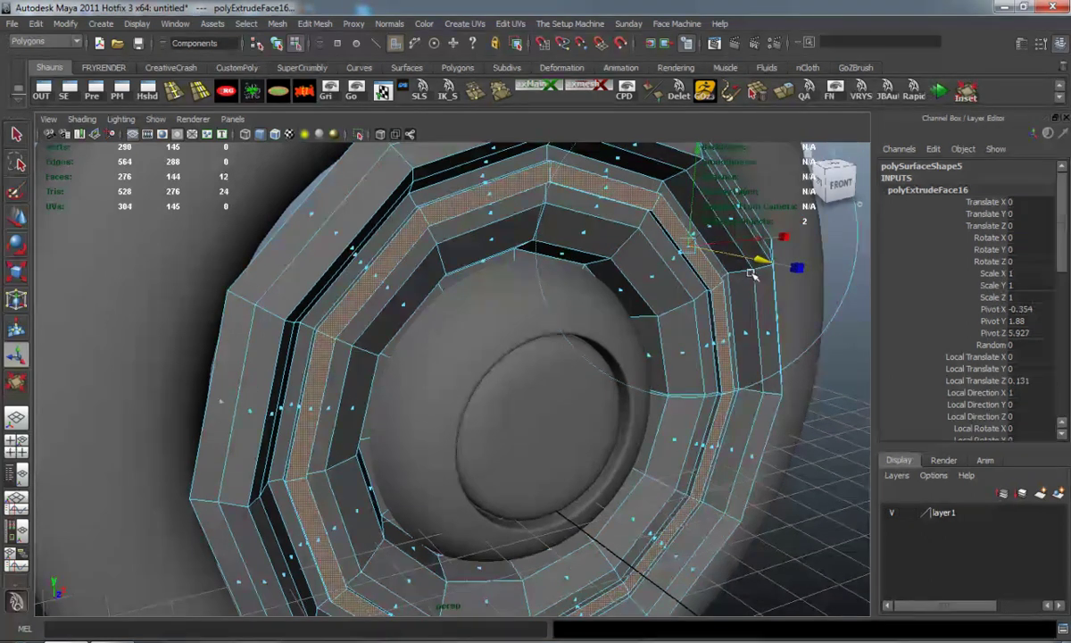
- Undo the extrusion of the rim's face ring and preview the rim smoothed
key("ctrl+z")
key("ctrl+z")
key("ctrl+z")
key("3")
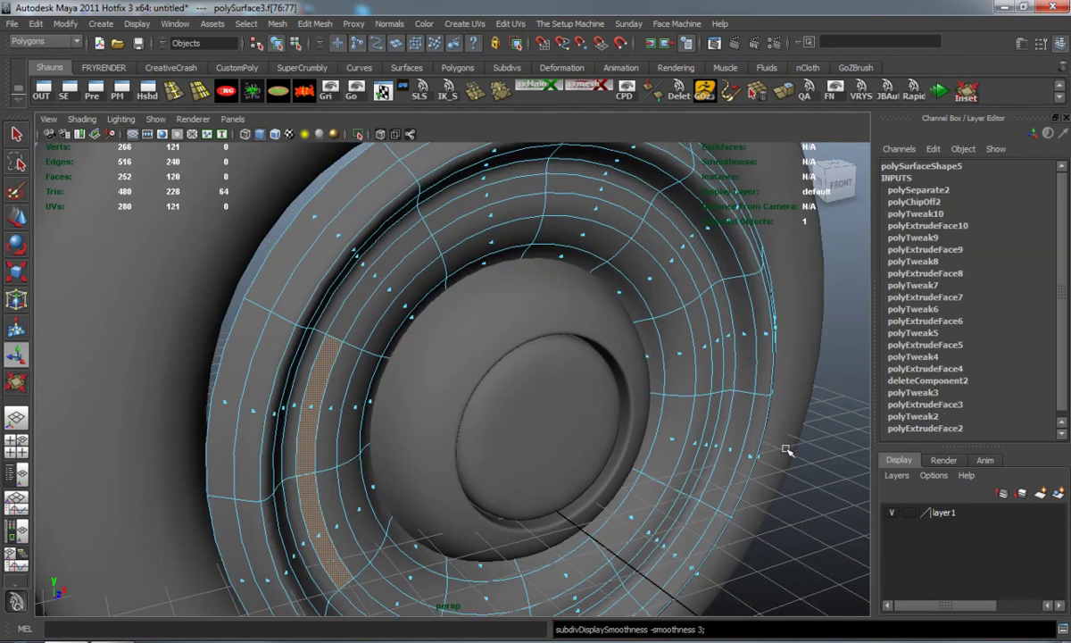
- Select the twelve-edge border loop along the back of the rim's outer lip
left_click(788, 450)
left_click_drag(649, 418, 464, 412, "alt")
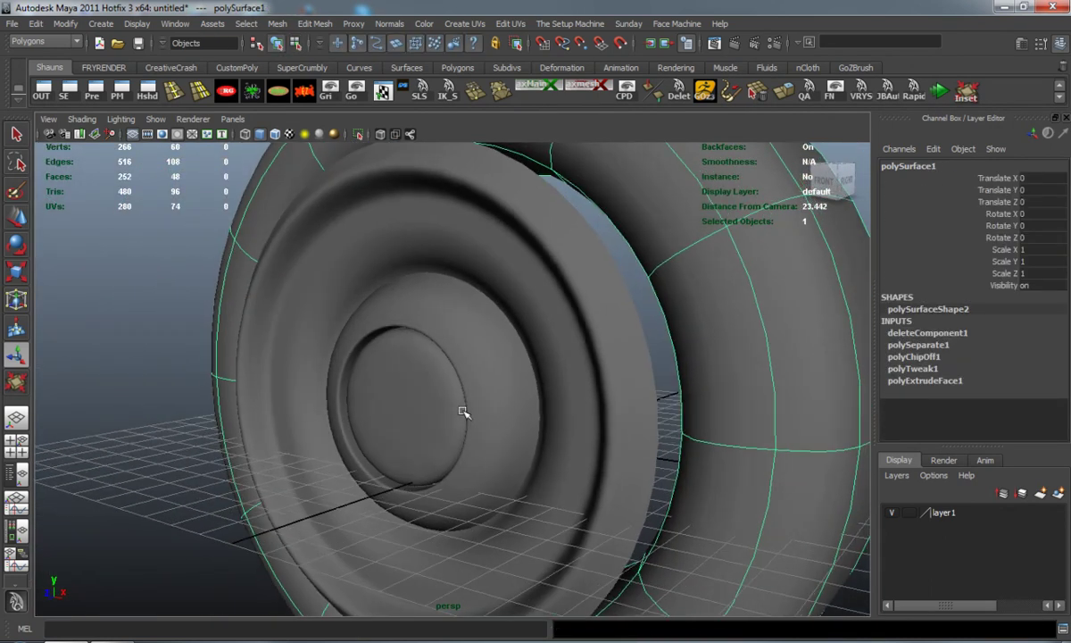
right_click_drag(464, 411, 391, 429, "alt")
left_click(546, 439)
scroll(452, 411, "up", 5)
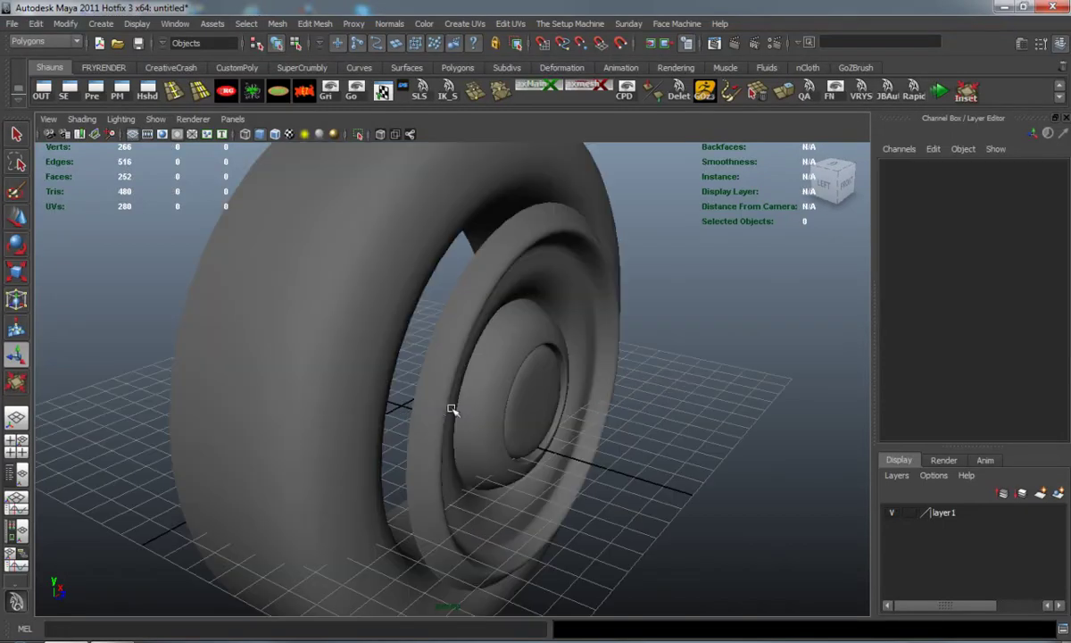
left_click(436, 408)
left_click_drag(431, 413, 477, 408, "alt")
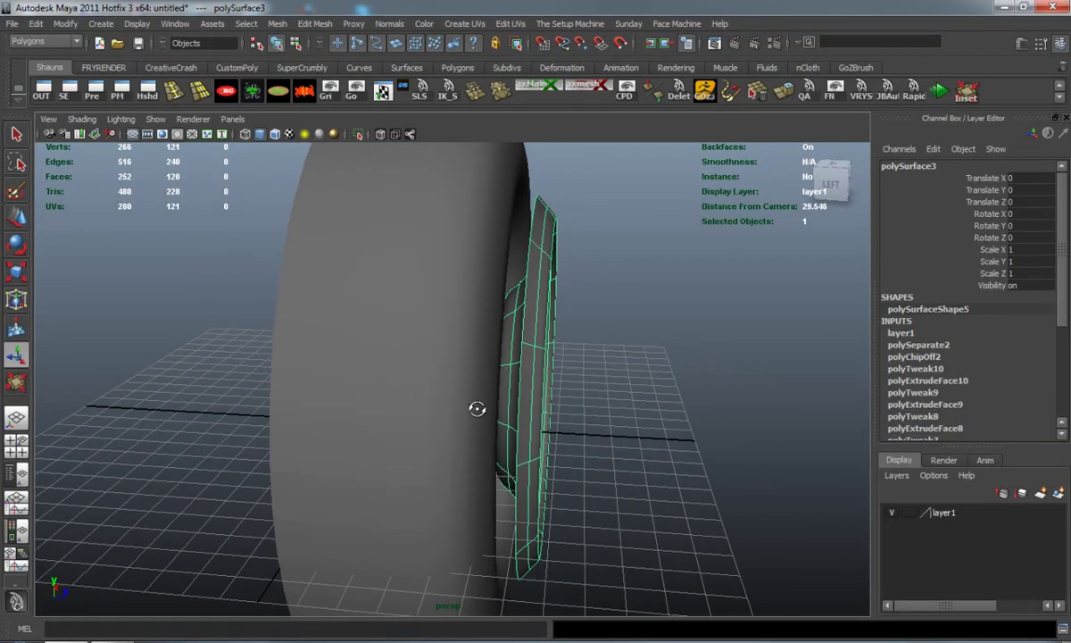
right_click_drag(529, 358, 527, 328)
key("1")
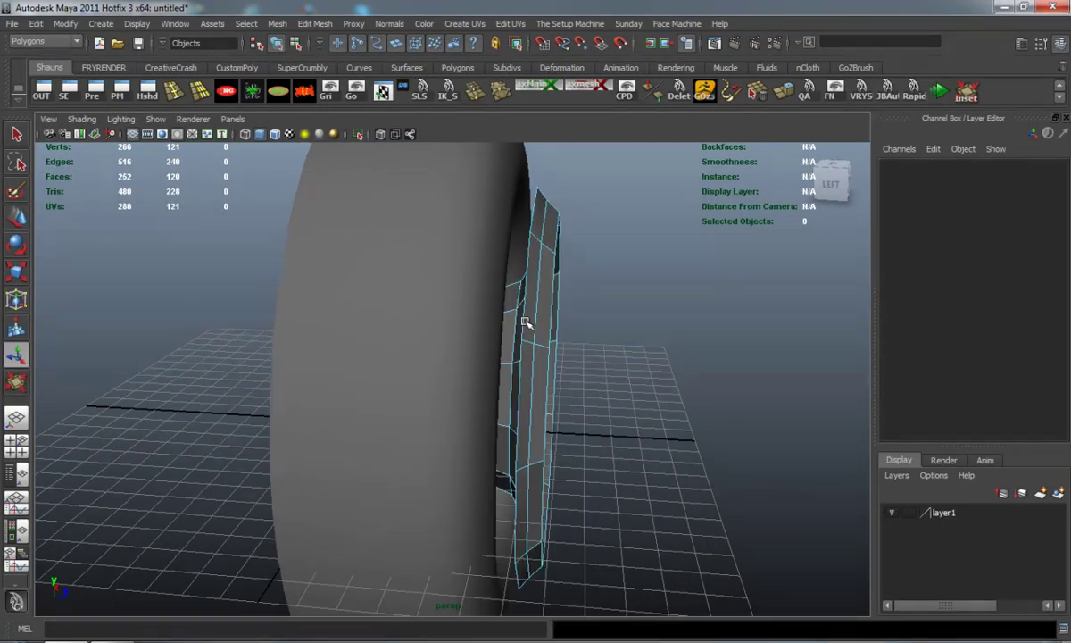
double_click(526, 324)
left_click_drag(494, 313, 488, 340, "alt")
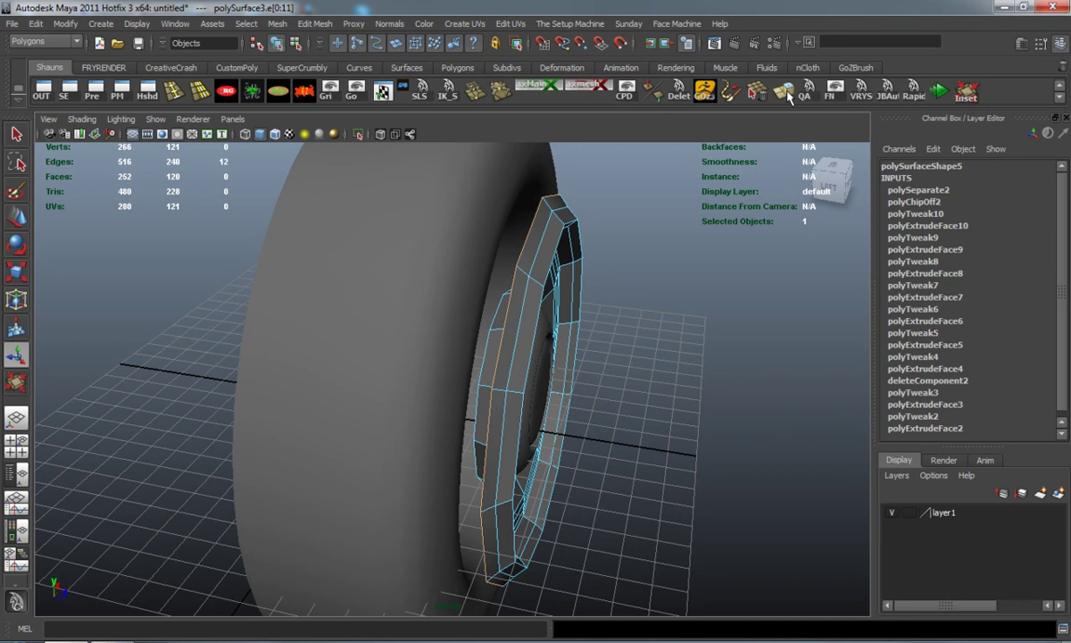
- Extrude the rim's rear border edges and move them back about 0.3 in Z towards the tire
right_click_drag(579, 264, 557, 320, "shift")
key("w")
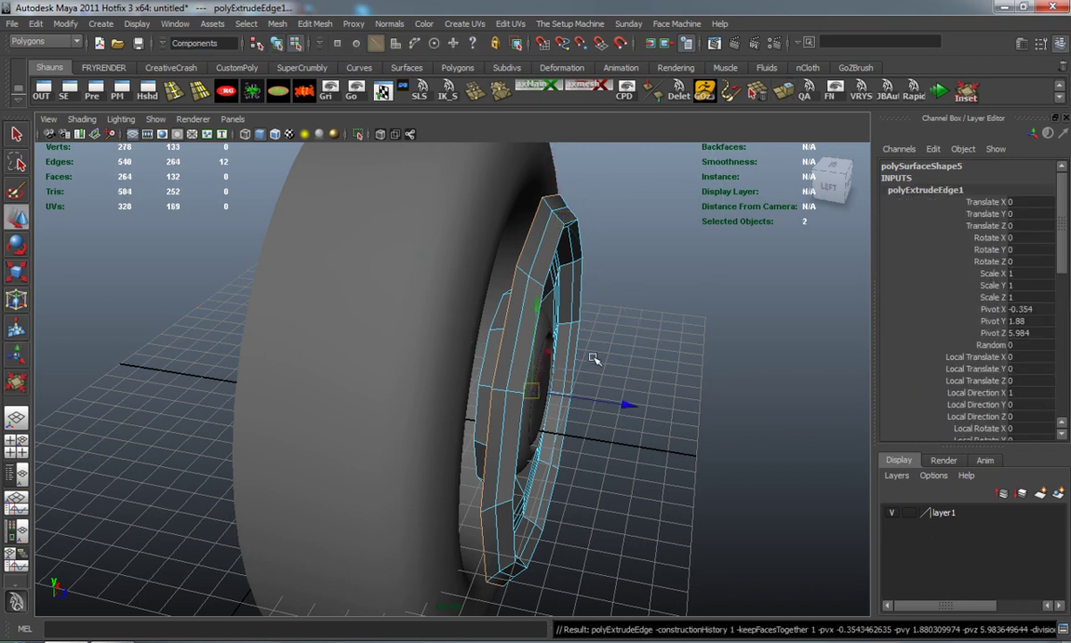
left_click_drag(633, 404, 622, 404)
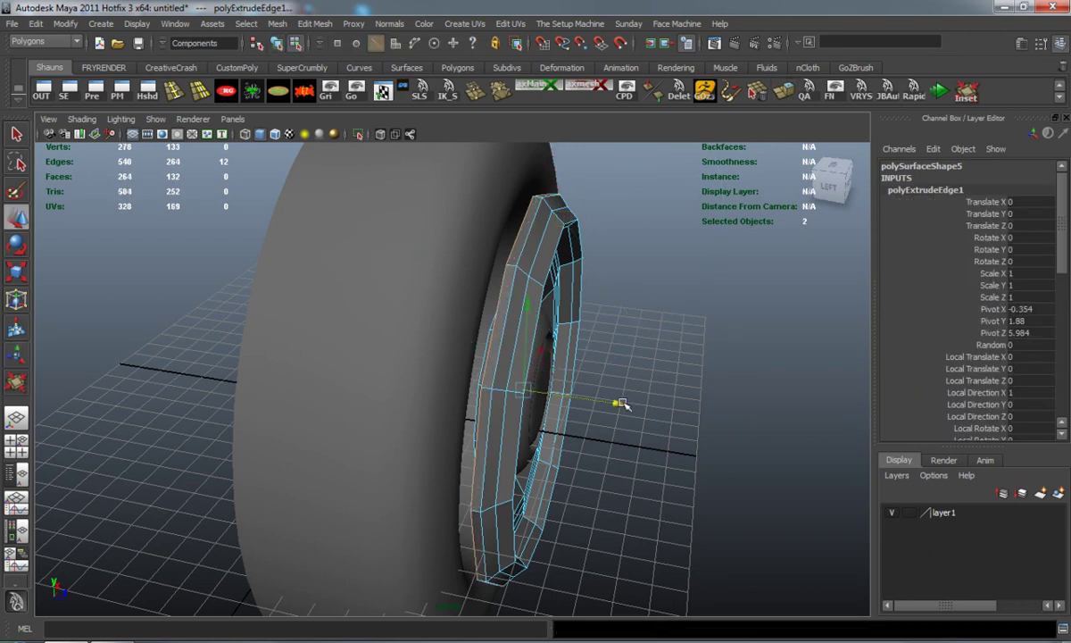
- Extrude the rim's rear border edges again and scale them in slightly to turn the lip inward
key("ctrl+e")
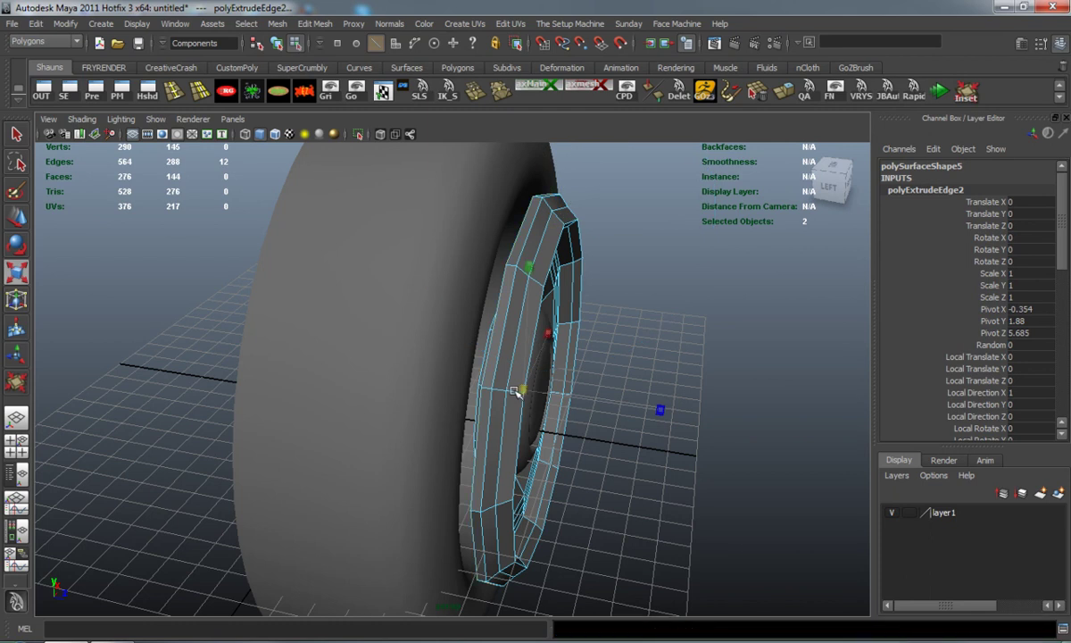
left_click_drag(509, 391, 664, 352, "alt")
scroll(662, 352, "up", 4)
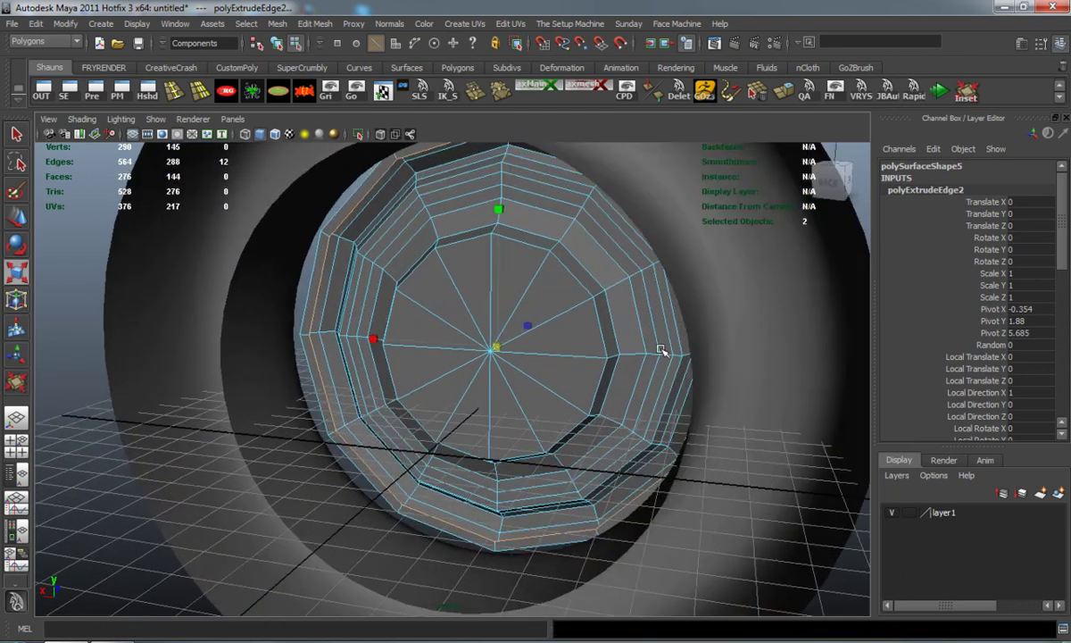
mouse_move(503, 339)
left_mouse_down()
mouse_move(468, 341)
mouse_move(521, 356)
mouse_move(507, 353)
left_mouse_up()
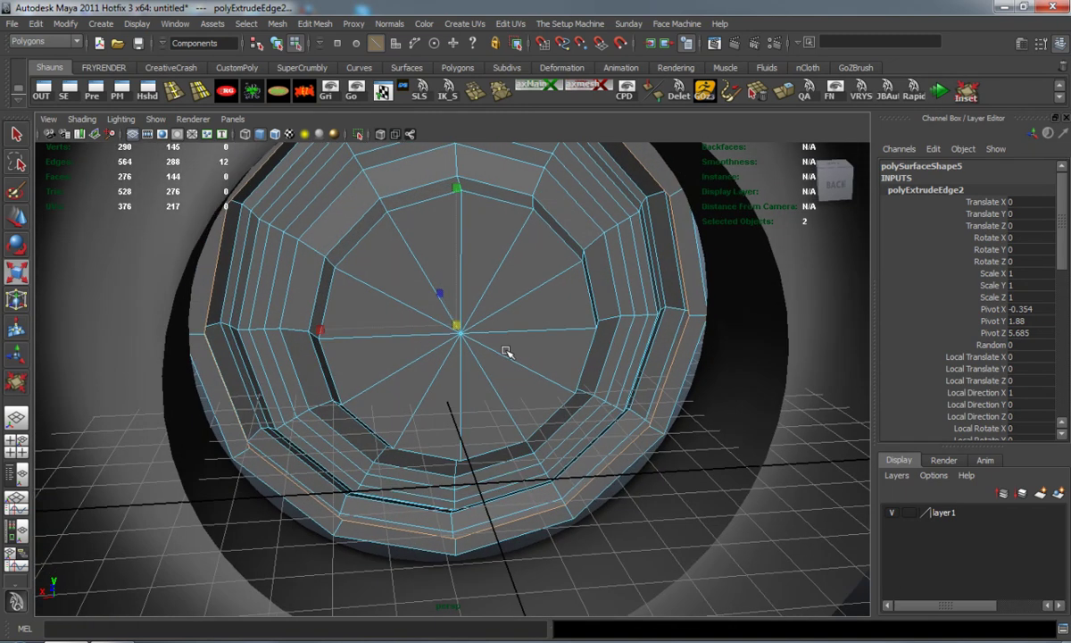
- Extrude the inward-turned border edges once more and scale the new loop further in behind the rim
key("ctrl+e")
key("r")
left_click_drag(455, 328, 438, 370)
- Extrude the inner edge loop and move it back to the rear of the tire to form the rim's deep barrel, previewed smoothed
key("ctrl+e")
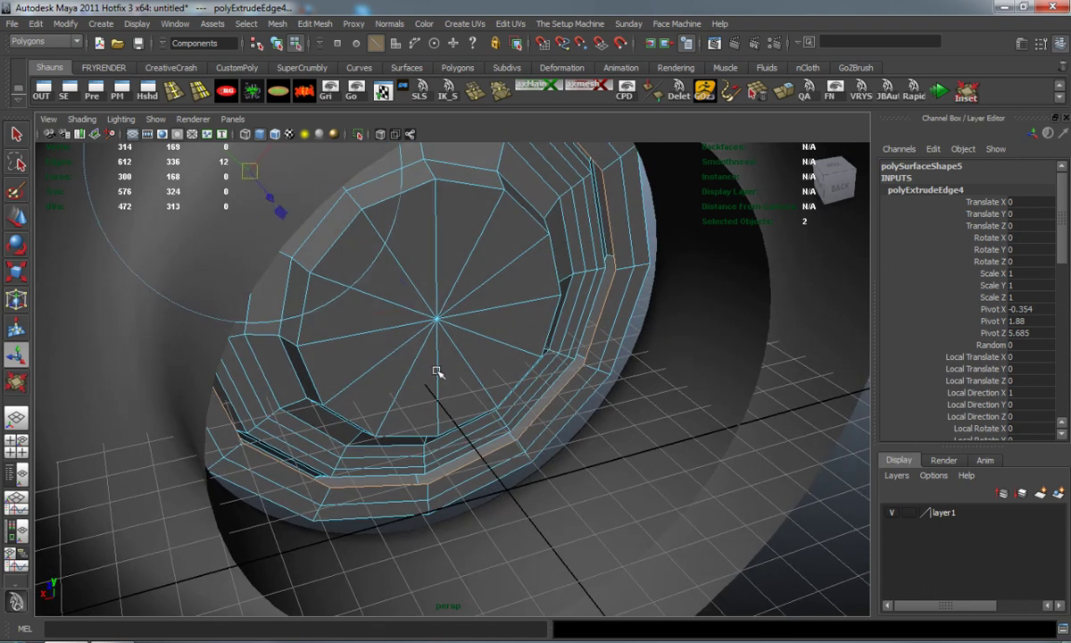
left_click_drag(428, 303, 493, 350)
key("3")
right_click_drag(494, 350, 462, 361, "alt")
left_click_drag(462, 359, 418, 359, "alt")
key("1")
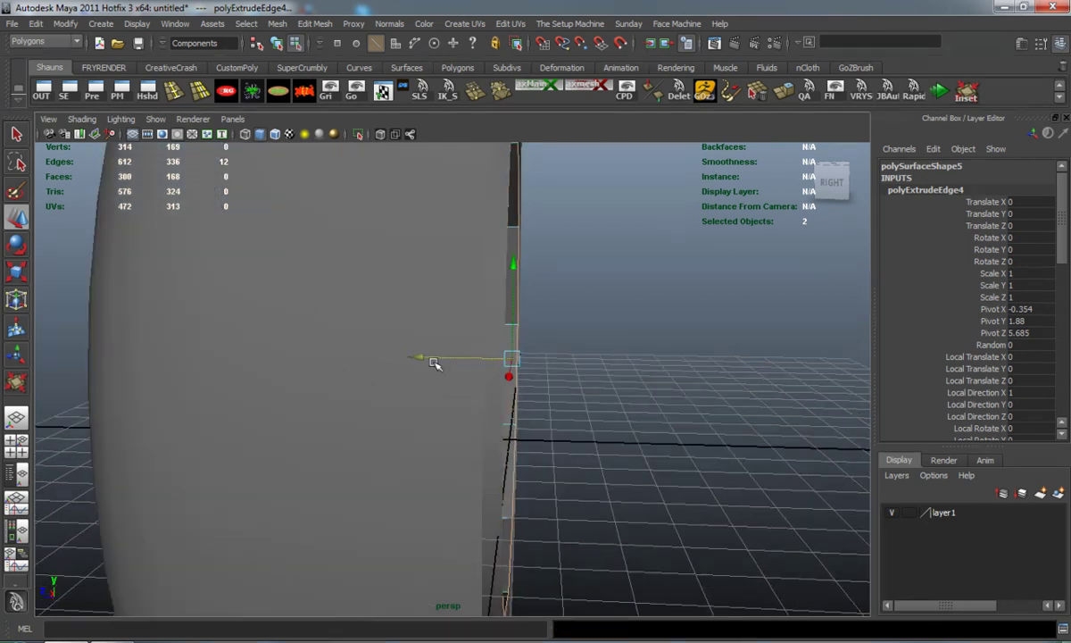
left_click(650, 382)
left_click_drag(651, 382, 387, 377, "alt")
key("3")
right_click_drag(553, 375, 488, 377, "alt")
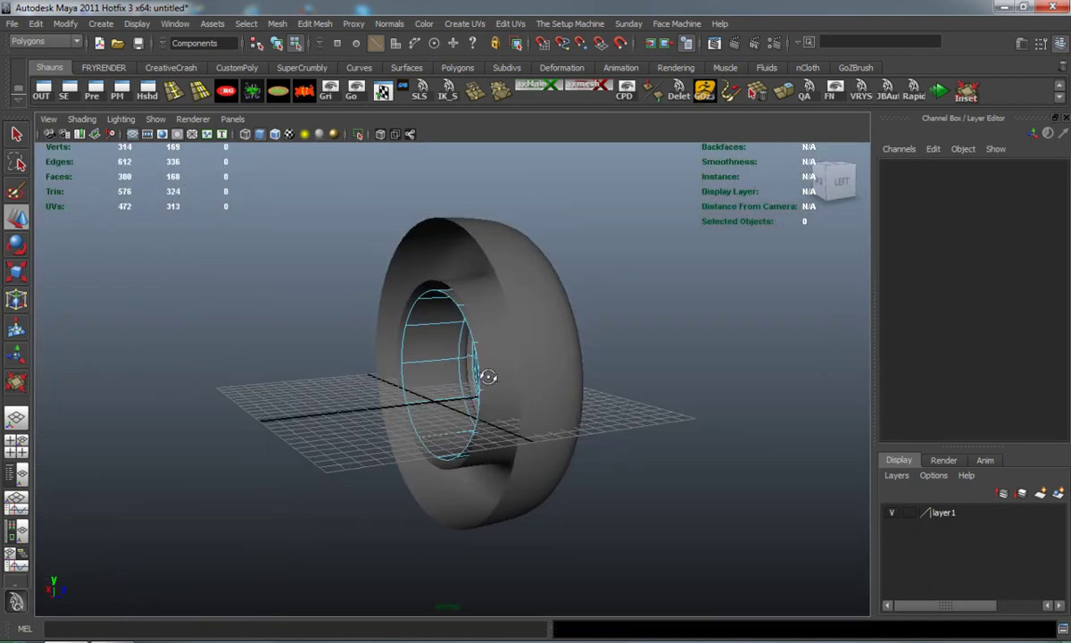
- Move the hub cap back into the rim to a Translate Z of about -0.467
left_click_drag(488, 377, 328, 378, "alt")
right_click_drag(328, 378, 464, 327, "alt")
right_click_drag(464, 327, 386, 372, "alt")
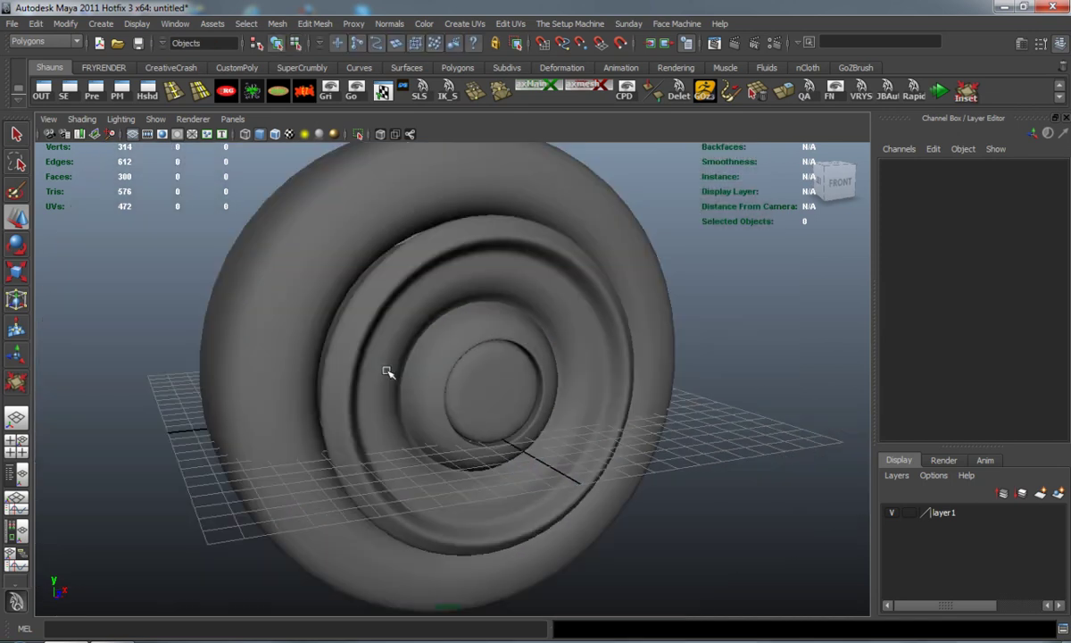
left_click_drag(387, 372, 628, 453, "alt")
left_click(490, 376)
left_click(683, 492)
left_click_drag(683, 493, 582, 436, "alt")
left_click(496, 443)
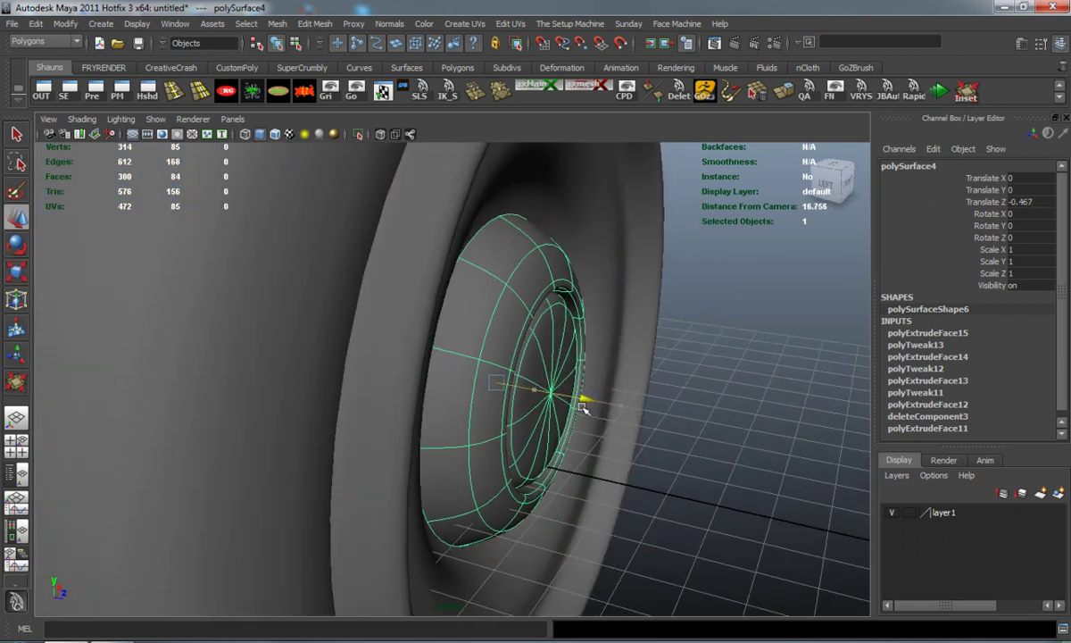
- Scale the hub cap up uniformly to about 1.287 so it fills more of the rim's centre
left_click_drag(579, 408, 490, 406, "alt")
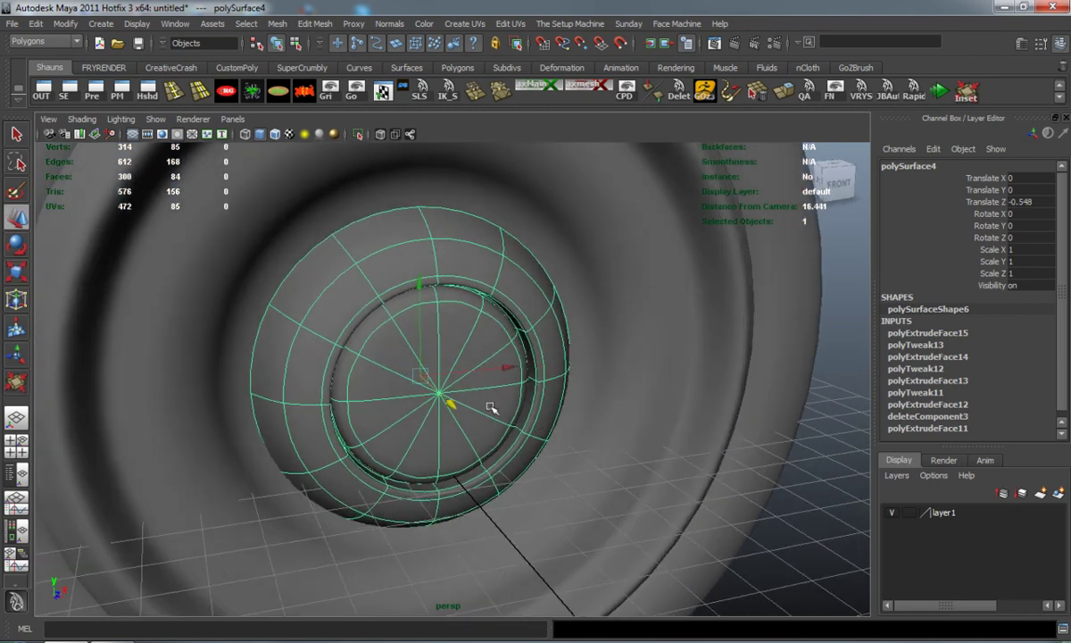
key("r")
left_click_drag(428, 376, 565, 395)
left_click(695, 401)
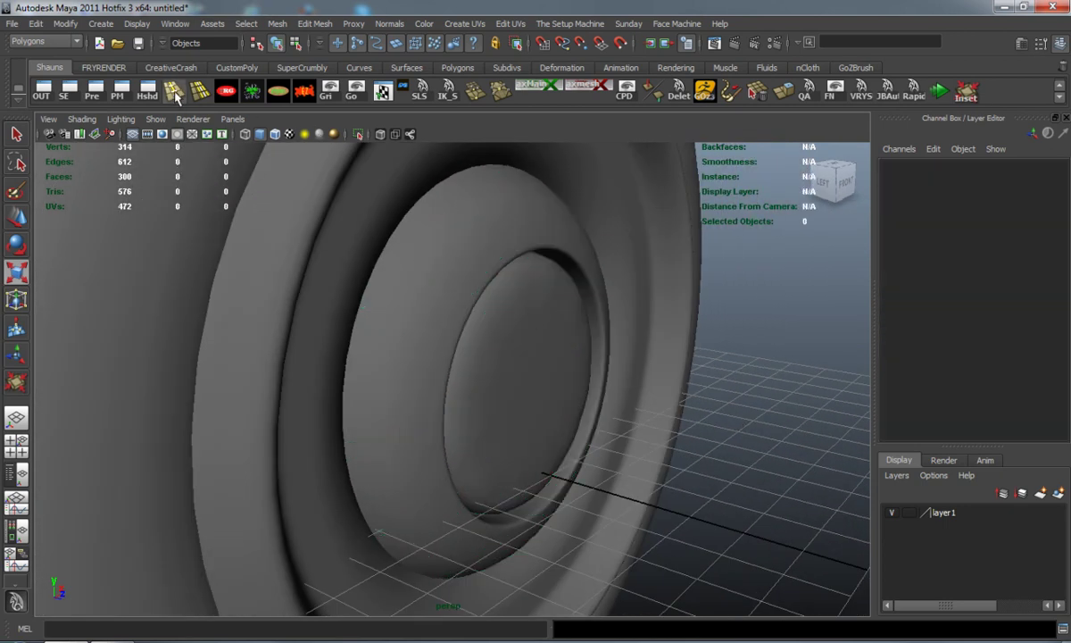
- Insert supporting edge loops around the hub cap's outer side and across its domed face
left_click(175, 93)
left_click(379, 332)
key("1")
left_click(386, 312)
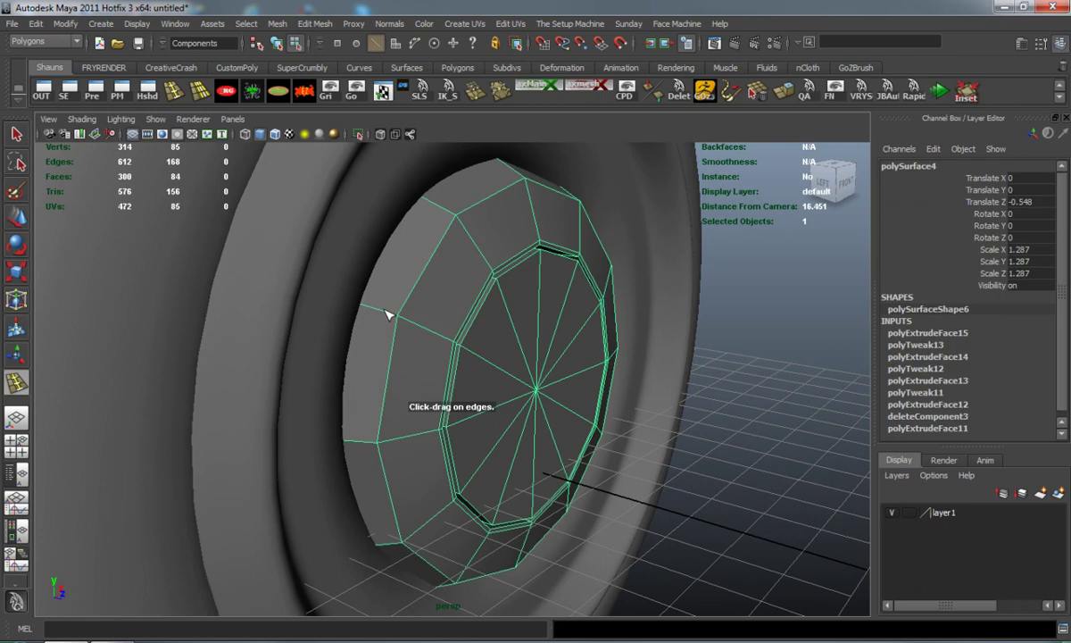
left_click(358, 310)
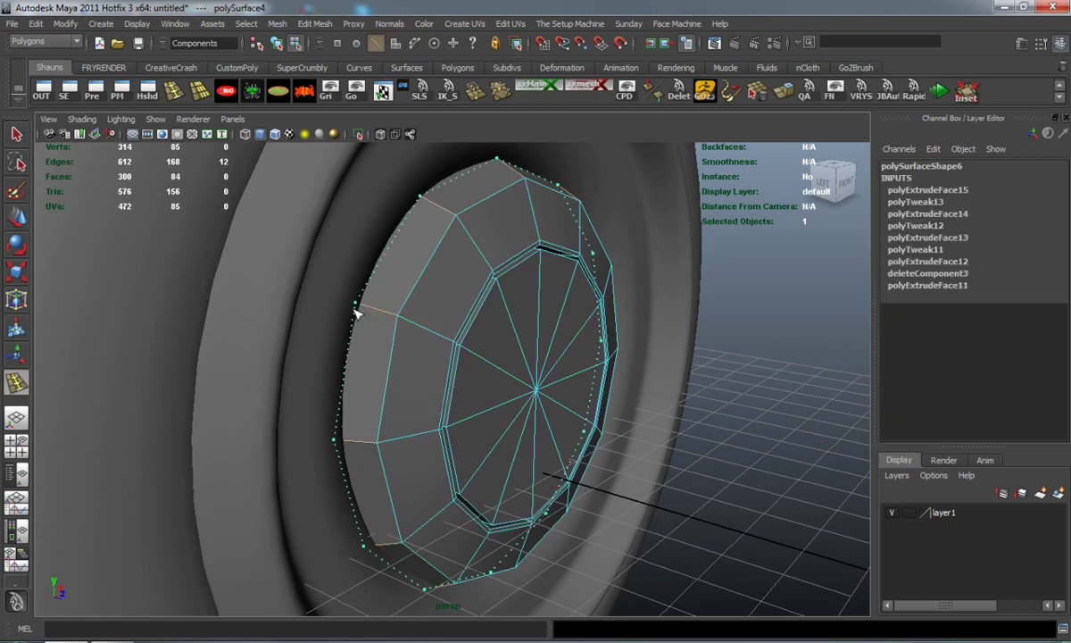
left_click_drag(358, 310, 457, 350)
- Insert tight edge loops along the hub cap's circular groove to sharpen it under smoothing
right_click_drag(457, 351, 496, 366, "alt")
left_click_drag(496, 366, 521, 375, "alt")
right_click_drag(522, 375, 517, 377, "alt")
scroll(518, 376, "up", 3)
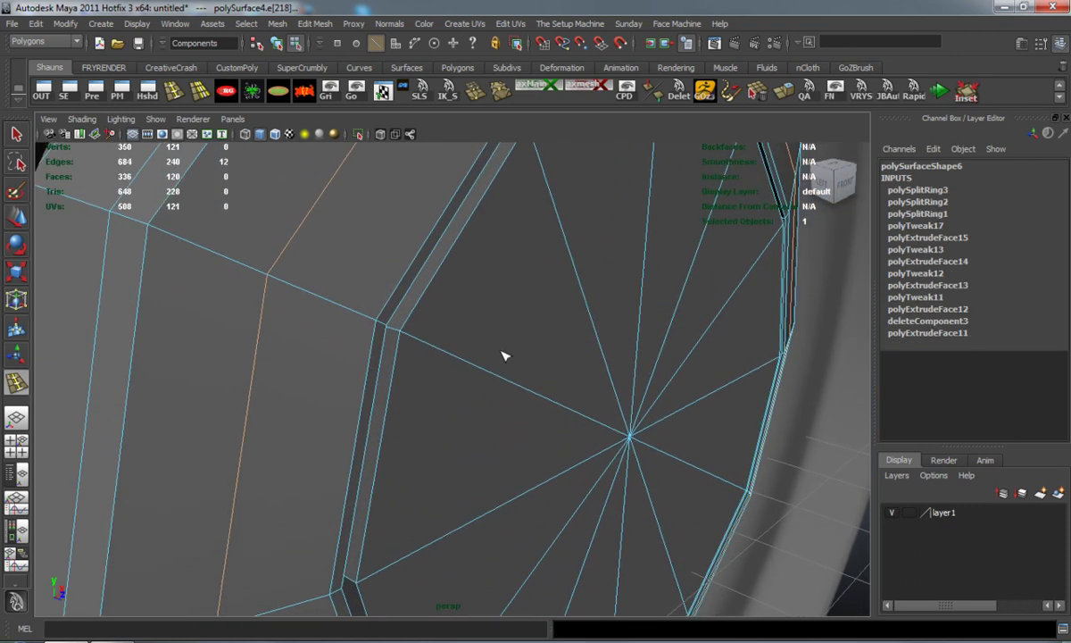
left_click_drag(399, 334, 385, 328)
key("w")
scroll(449, 342, "down", 10)
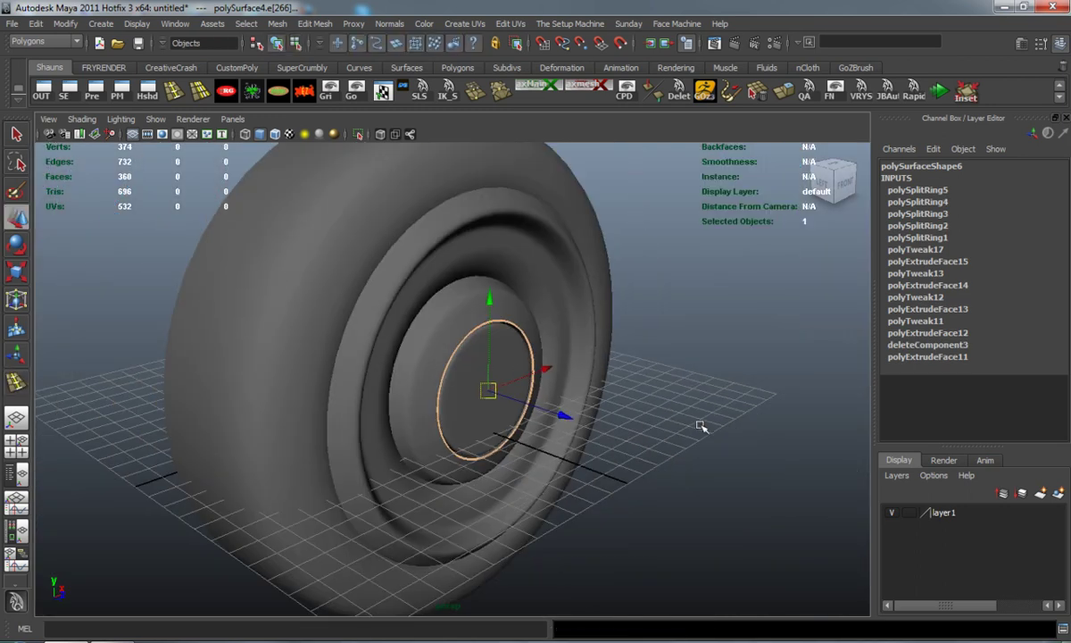
left_click(700, 427)
- Combine the tire and the rim into a single mesh
left_click_drag(610, 421, 561, 412, "alt")
left_click(538, 420)
left_click(578, 416, "shift")
right_click_drag(579, 417, 456, 390, "alt")
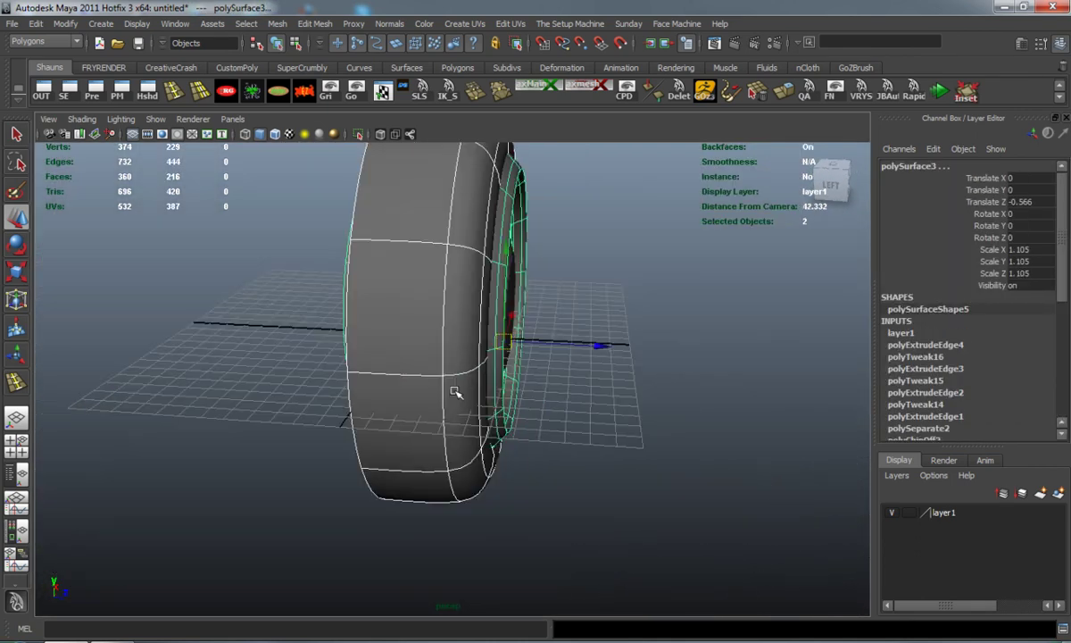
left_click_drag(456, 390, 336, 340, "alt")
left_click(278, 25)
left_click(297, 45)
key("r")
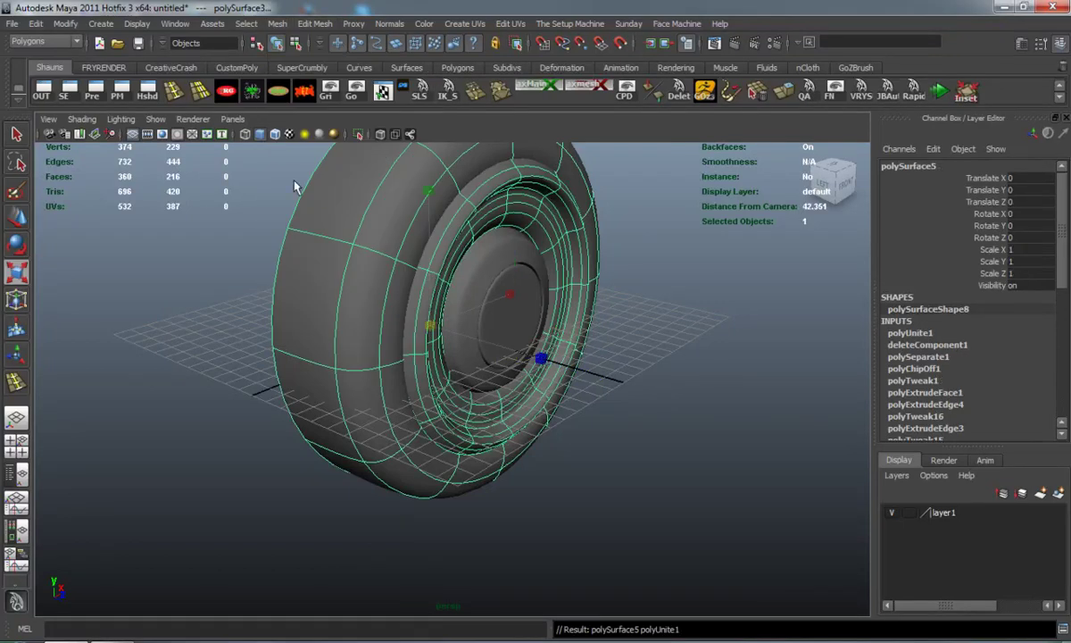
- Flatten the combined mesh's rear border vertices into one plane along Z and shift them slightly forward
left_click_drag(296, 184, 415, 261, "alt")
right_click(416, 261)
right_click_drag(415, 260, 350, 271)
mouse_move(351, 275)
left_mouse_down("alt")
mouse_move(382, 277)
mouse_move(370, 275)
left_mouse_up("alt")
right_click_drag(370, 275, 350, 275, "alt")
middle_click_drag(350, 275, 341, 303, "alt")
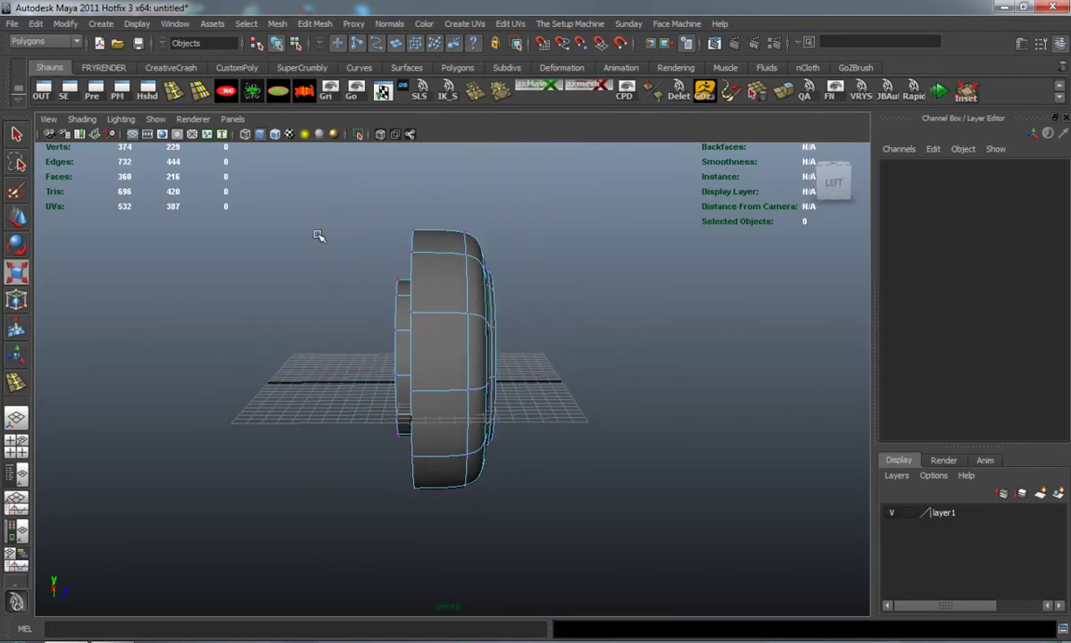
left_click_drag(412, 631, 432, 636)
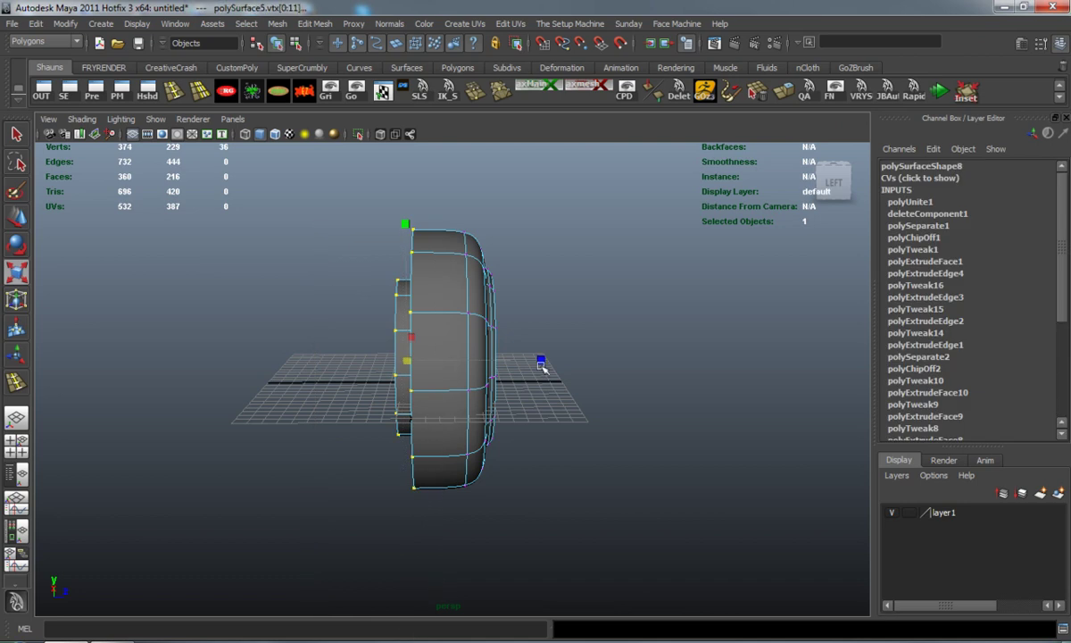
key("w")
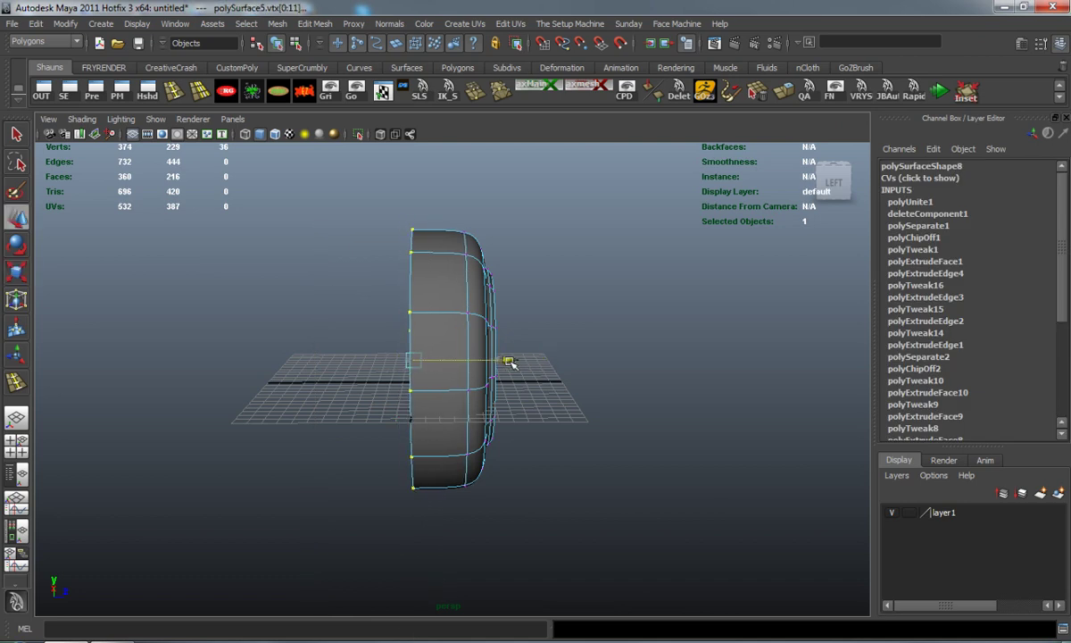
right_click_drag(432, 307, 483, 282)
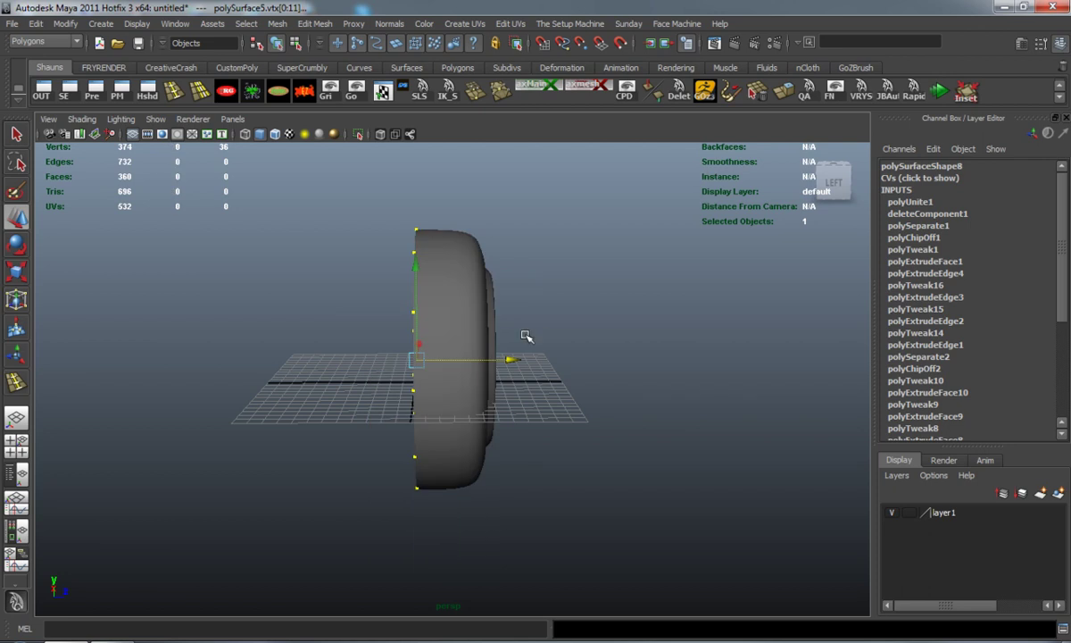
left_click(528, 338)
- Separate the combined mesh back into tire and rim, and preview both smoothed
left_click_drag(507, 411, 430, 416, "alt")
left_click(411, 414)
scroll(397, 417, "up", 5)
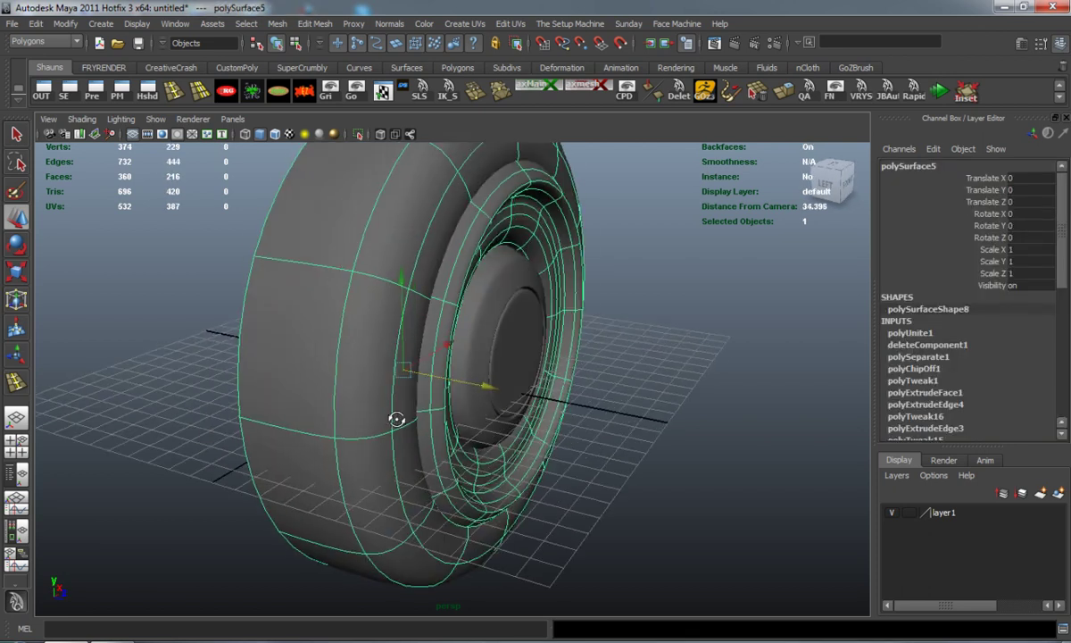
left_click(276, 23)
left_click(299, 60)
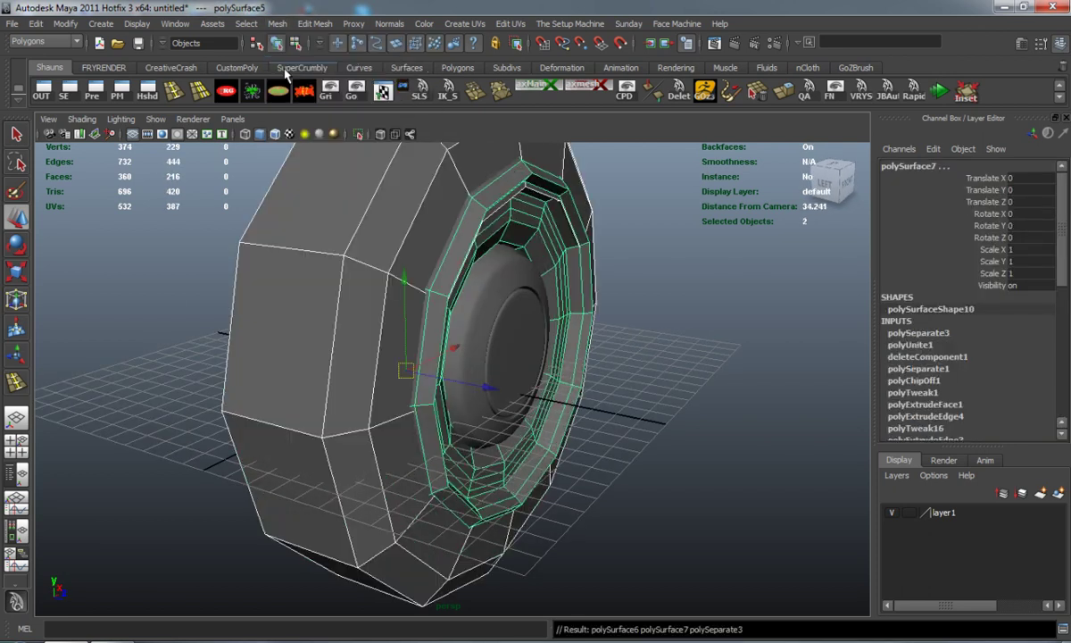
key("3")
left_click(157, 321)
- Mirror the tire's geometry across its flattened rear border to create the back half
left_click_drag(225, 331, 305, 331, "alt")
left_click(337, 317)
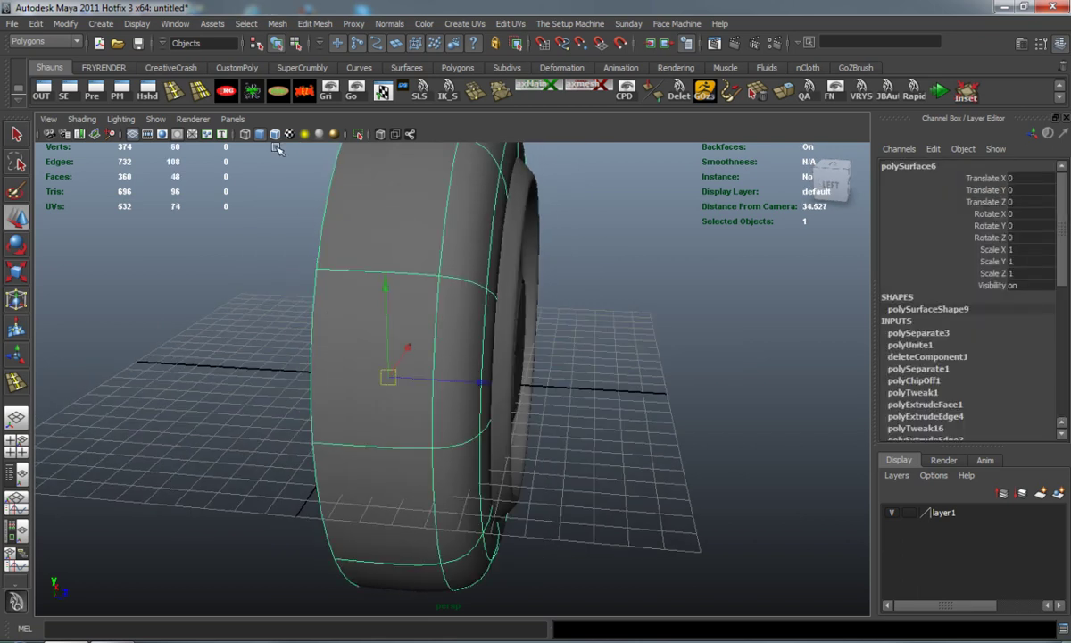
left_click(277, 26)
left_click(294, 338)
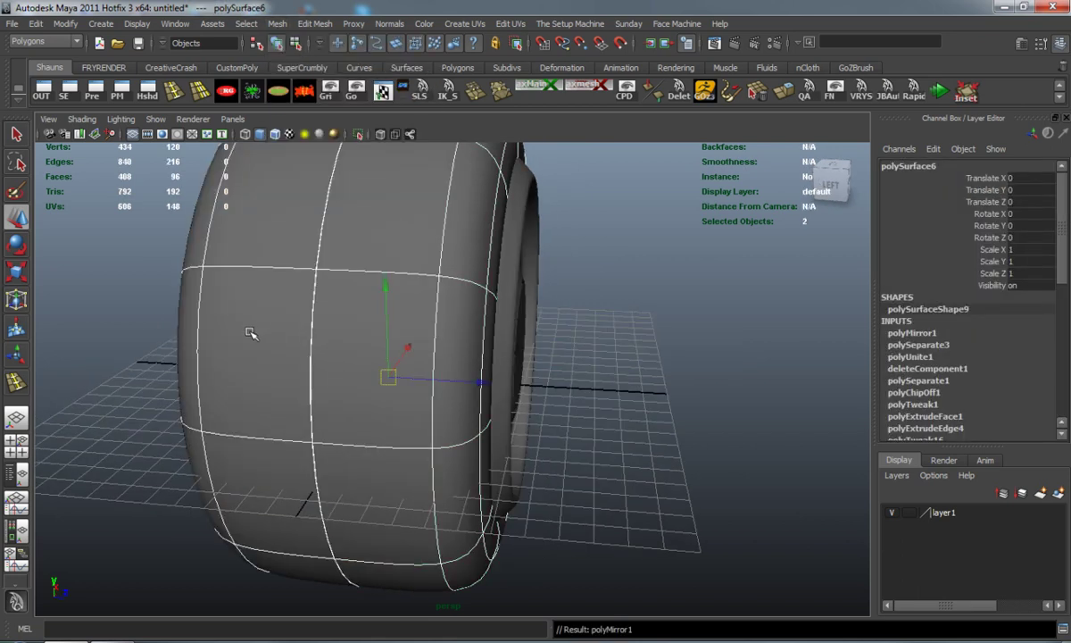
- Merge the overlapping vertices along the center seam of the mirrored tire
scroll(264, 328, "down", 3)
left_click_drag(267, 328, 282, 317, "alt")
right_click_drag(390, 286, 344, 284)
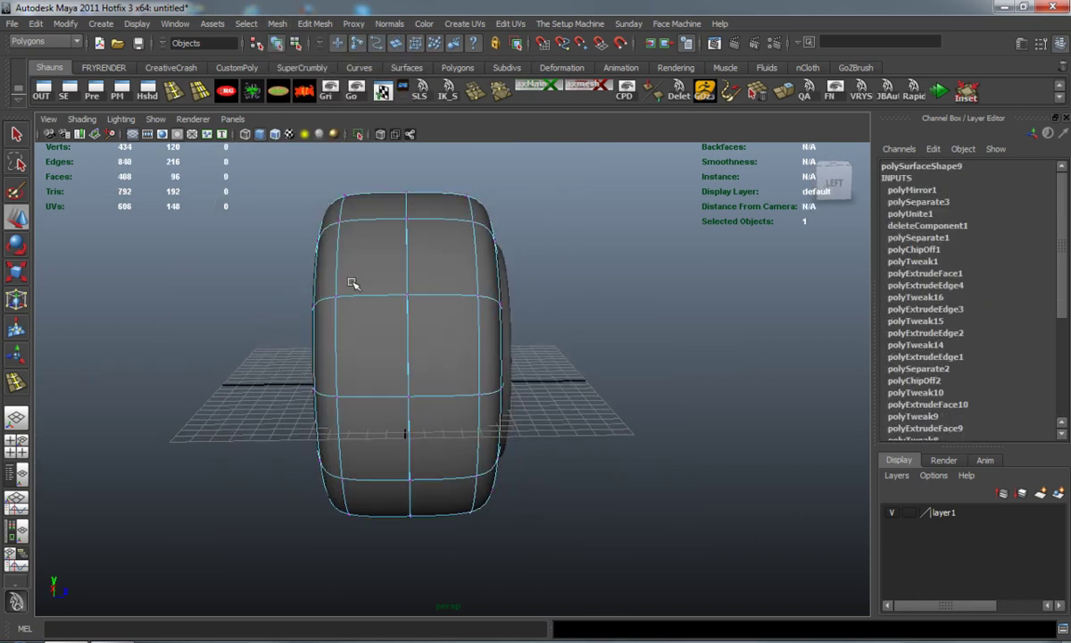
left_click_drag(352, 285, 349, 276, "alt")
scroll(364, 273, "down", 2)
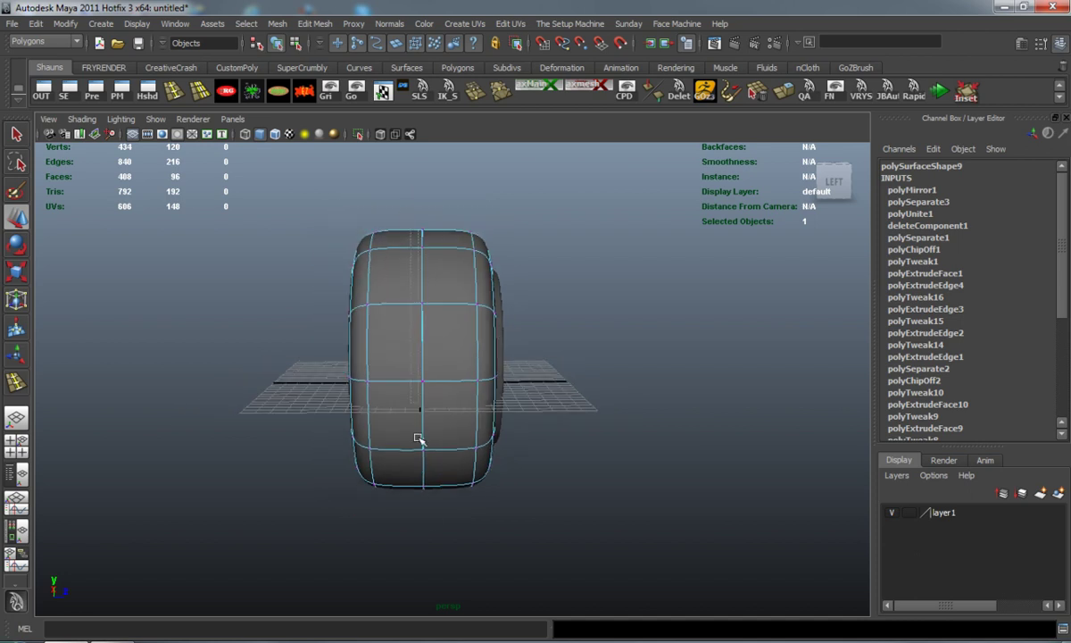
left_click_drag(429, 560, 430, 563)
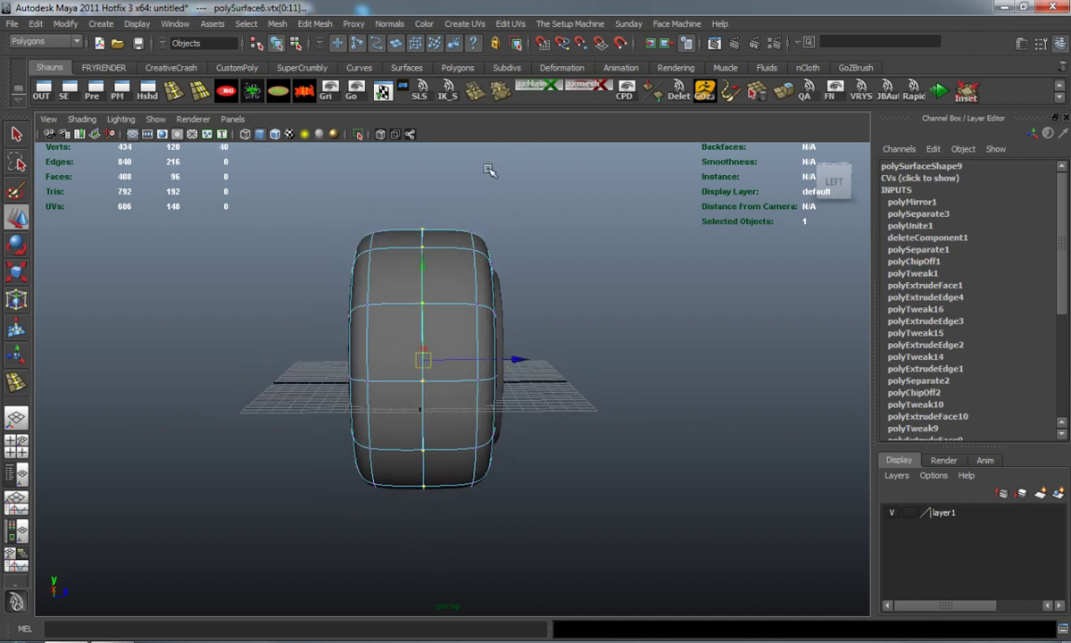
key("ctrl+m")
key("r")
scroll(523, 350, "up", 2)
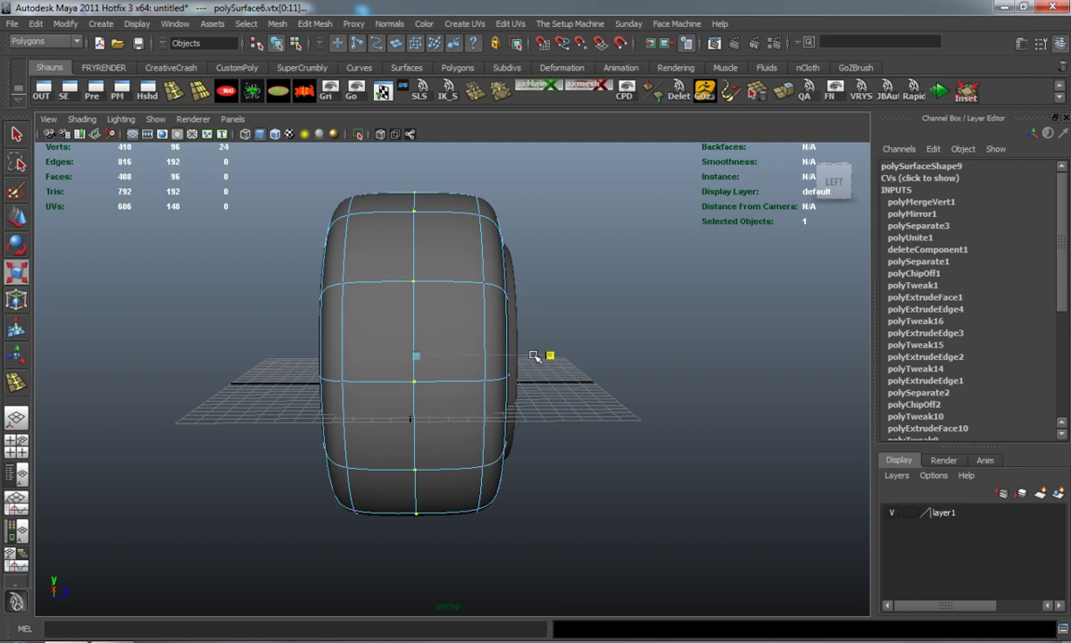
key("g")
left_click(598, 266)
- Mirror the rim's geometry to the back of the wheel and check it from behind
left_click_drag(563, 352, 472, 349, "alt")
right_click_drag(460, 334, 476, 323)
left_click(448, 332)
key("3")
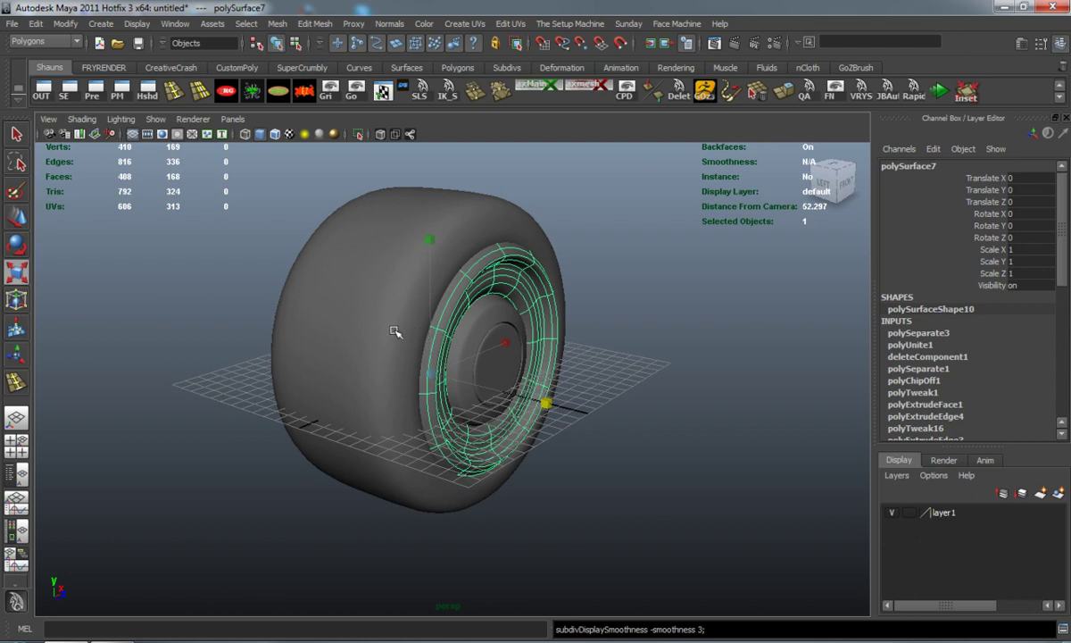
key("g")
left_click_drag(351, 341, 395, 312, "alt")
key("ctrl+z")
left_click(277, 23)
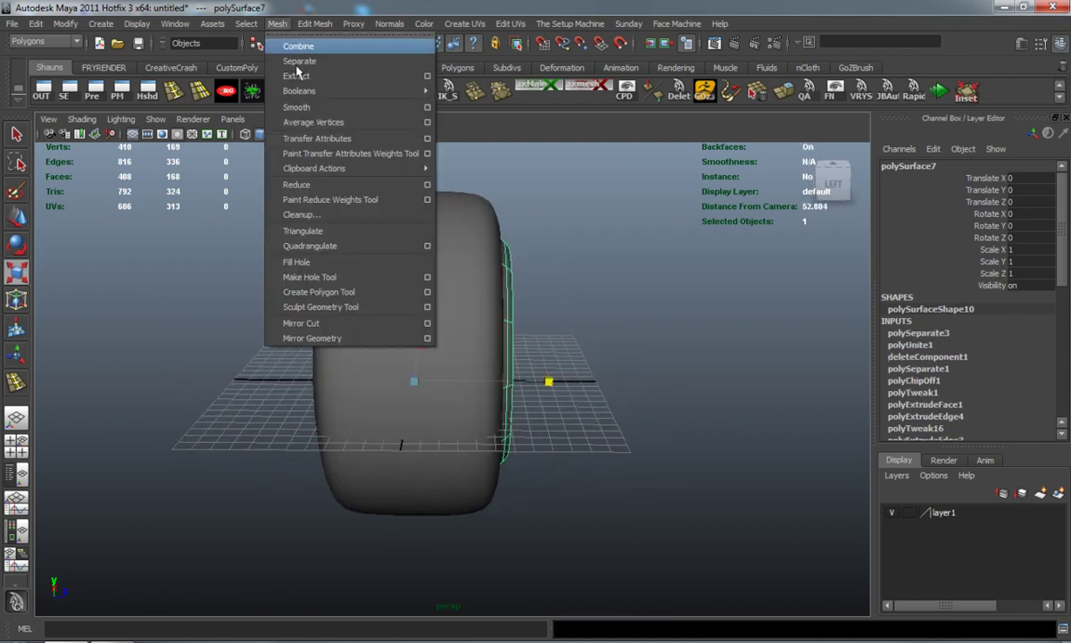
left_click(299, 318)
left_click_drag(294, 320, 569, 353, "alt")
left_click(706, 366)
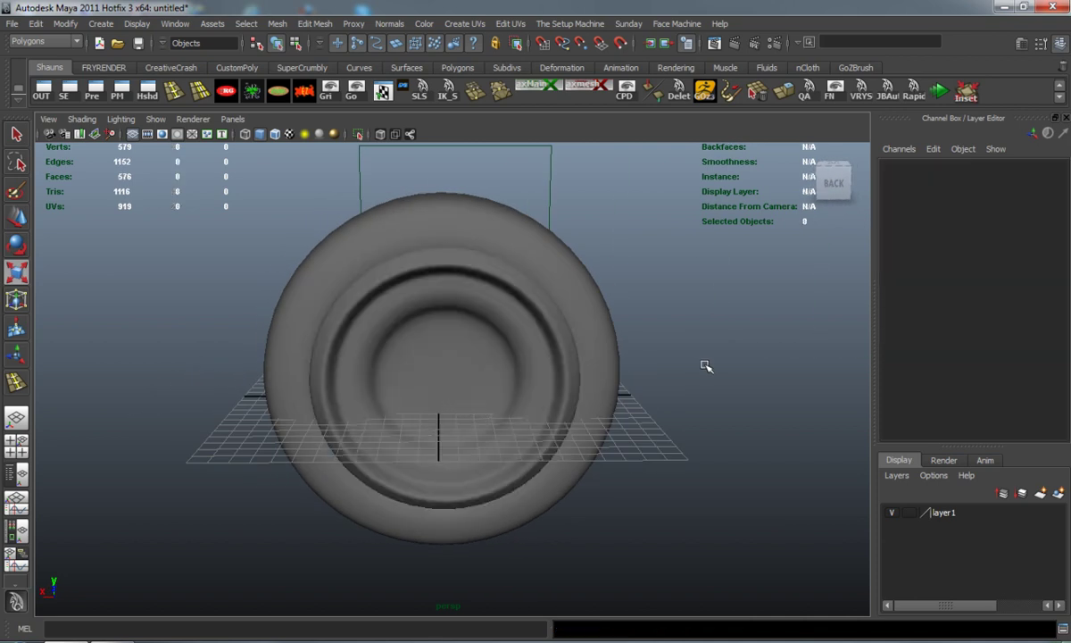
left_click_drag(643, 378, 327, 369, "alt")
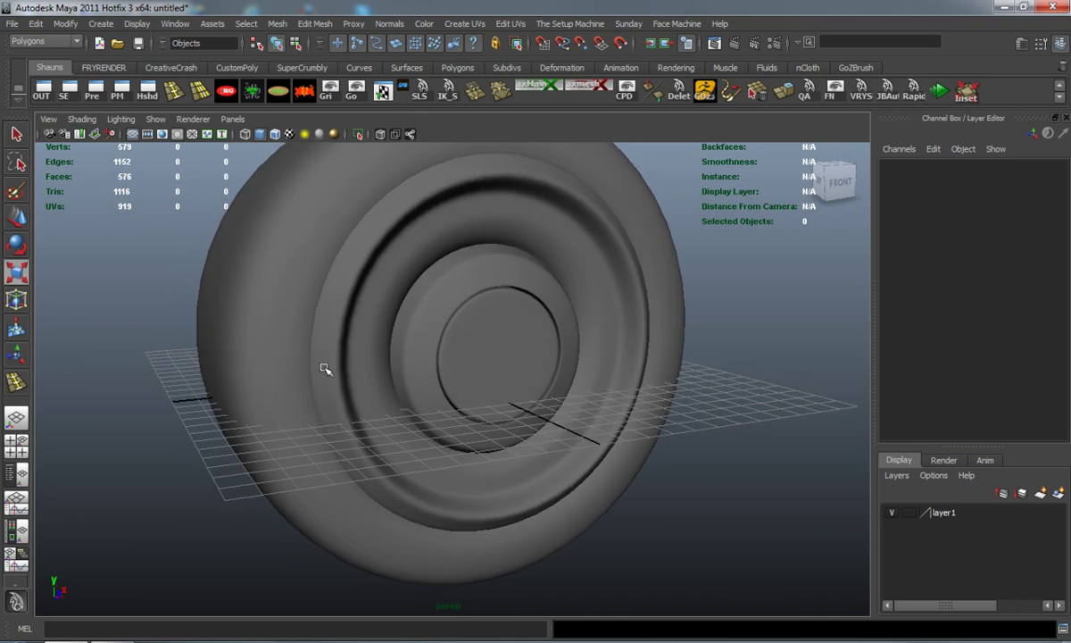
scroll(340, 372, "up", 3)
right_click_drag(296, 361, 299, 392)
left_click_drag(295, 397, 279, 352, "alt")
left_click(277, 351)
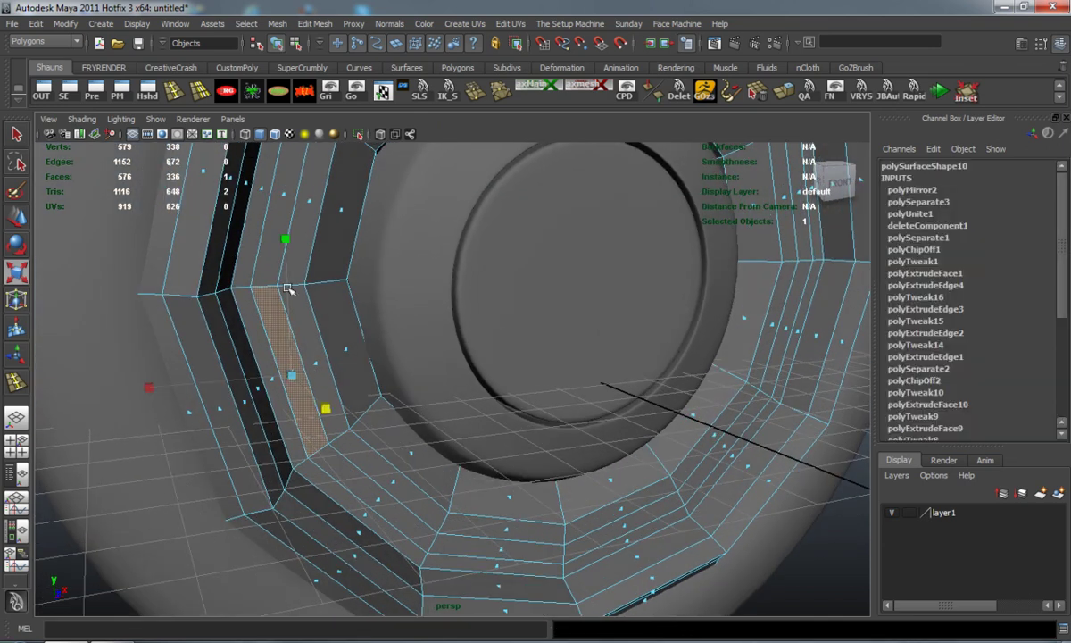
double_click(282, 193, "shift")
scroll(371, 251, "down", 3)
middle_click_drag(371, 251, 361, 316, "alt")
key("3")
right_click_drag(328, 297, 370, 273)
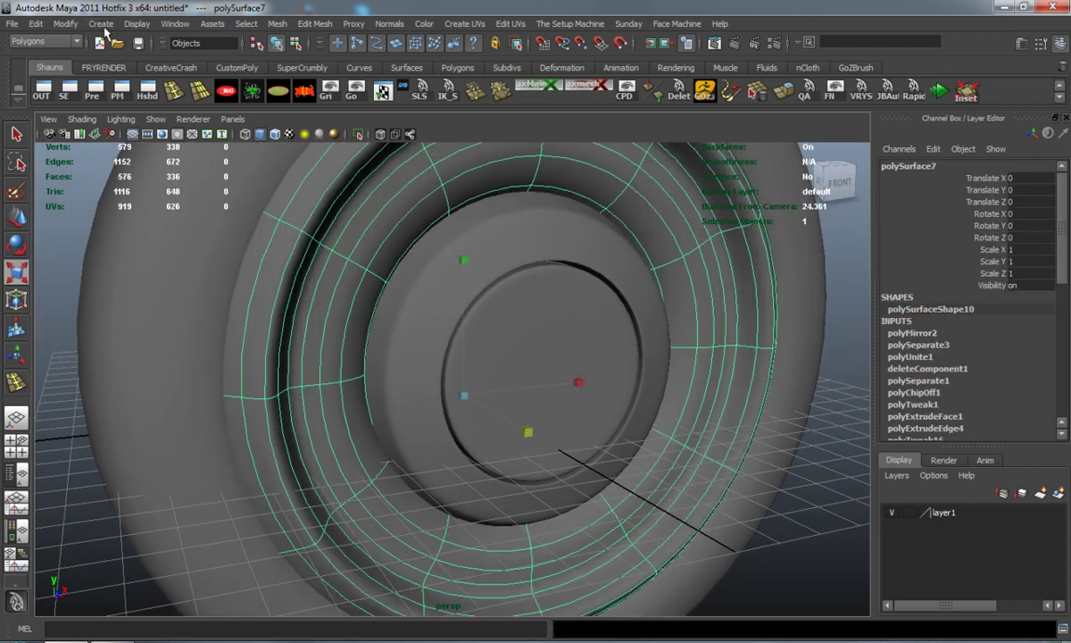
- Convert the rim's smooth preview to polygons and set its smoothing Divisions to 1
left_click(72, 24)
mouse_move(162, 253)
left_click(284, 315)
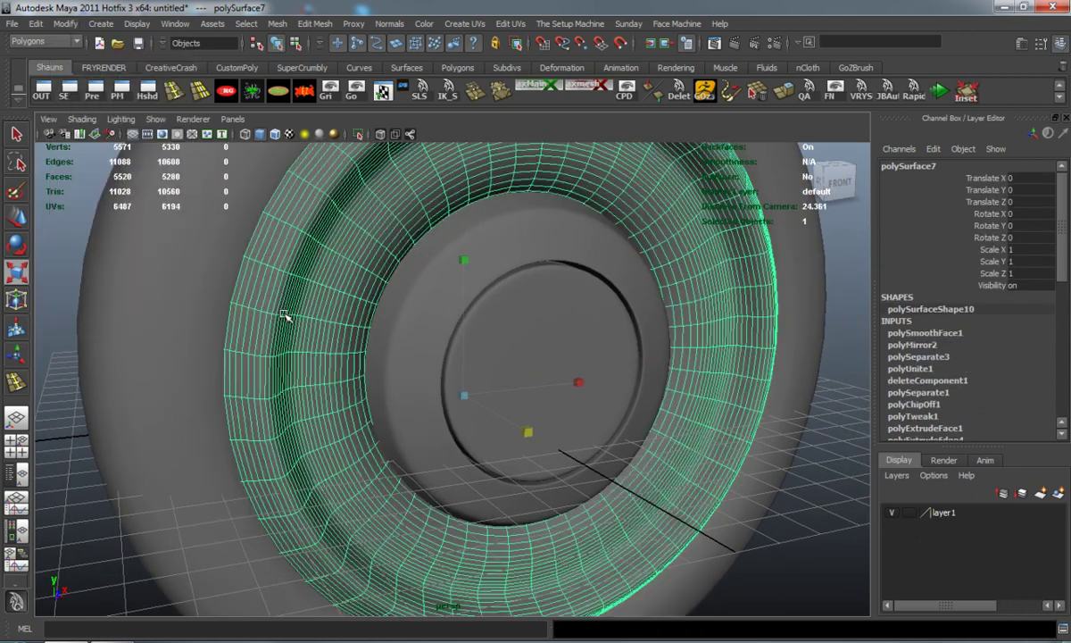
left_click(943, 333)
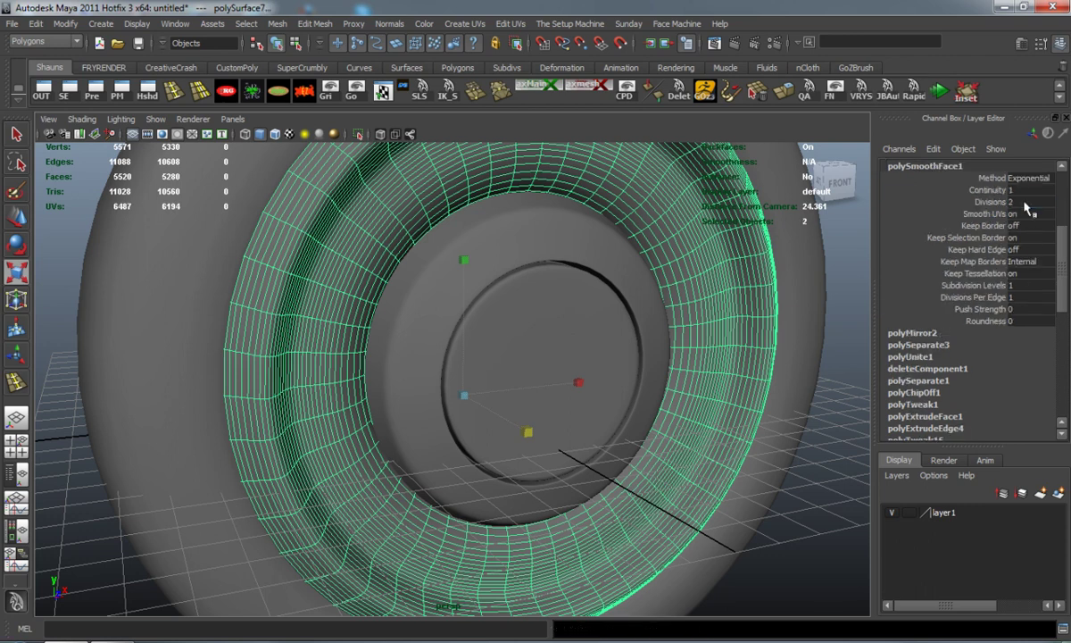
key("ctrl+z")
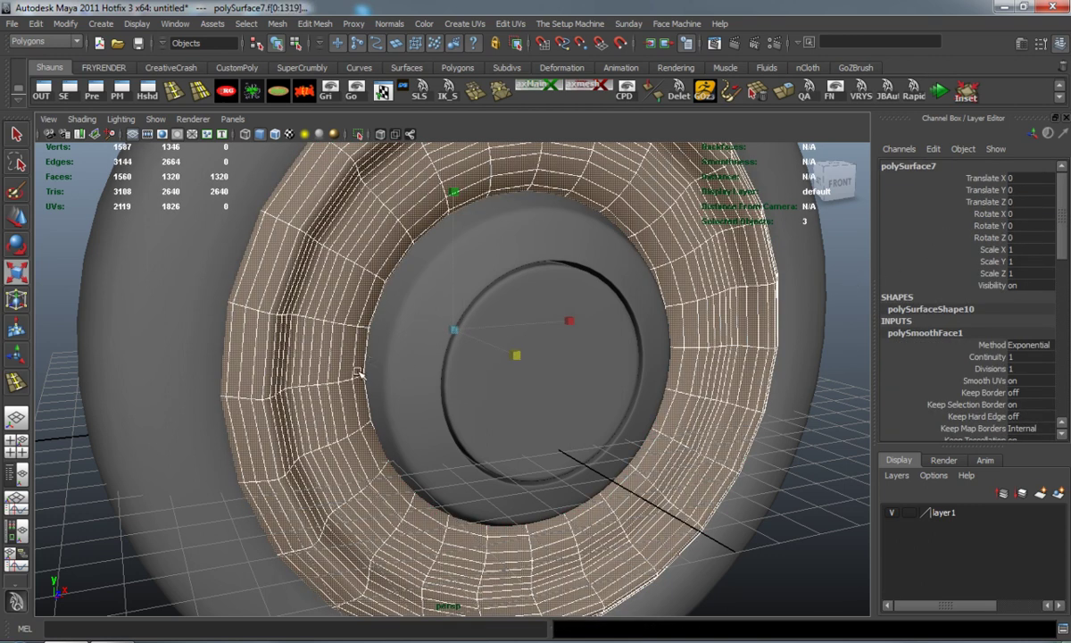
key("3")
scroll(268, 388, "down", 3)
left_click(168, 402)
scroll(257, 381, "up", 5)
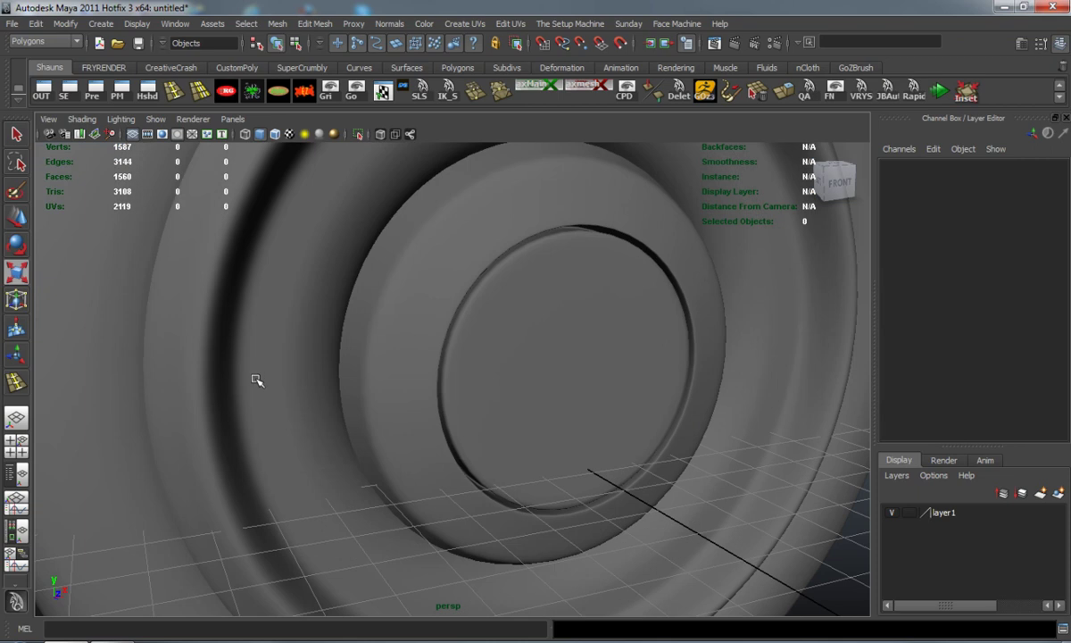
- Select three separate concentric face loops on the rim's front, in the band surrounding the hub cap
right_click_drag(257, 376, 263, 400)
middle_click_drag(262, 410, 303, 396, "alt")
right_click_drag(304, 396, 324, 391, "alt")
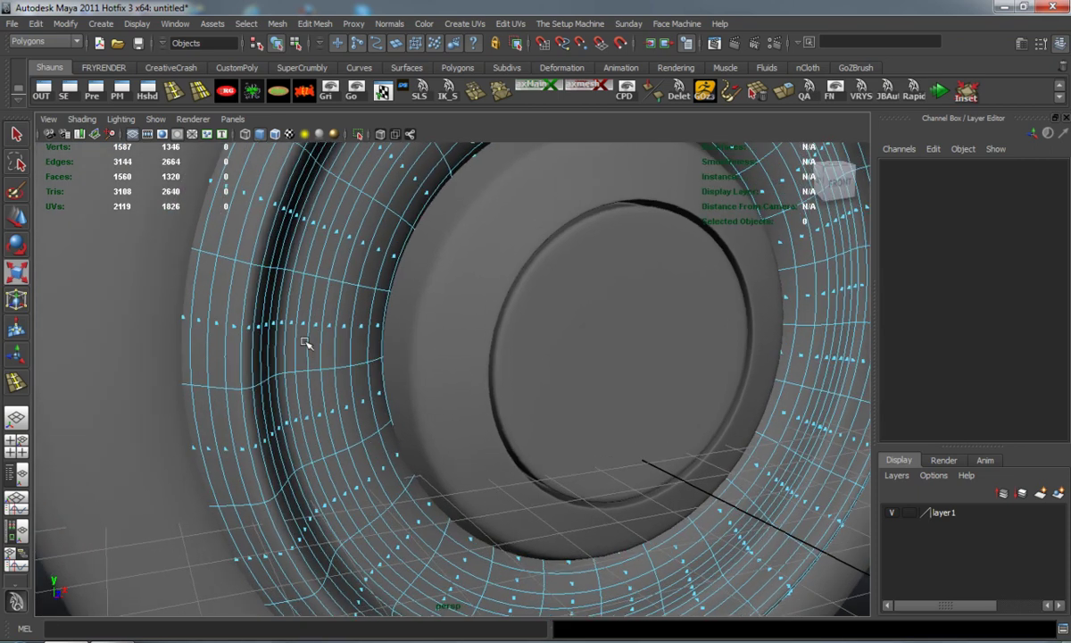
left_click(293, 320)
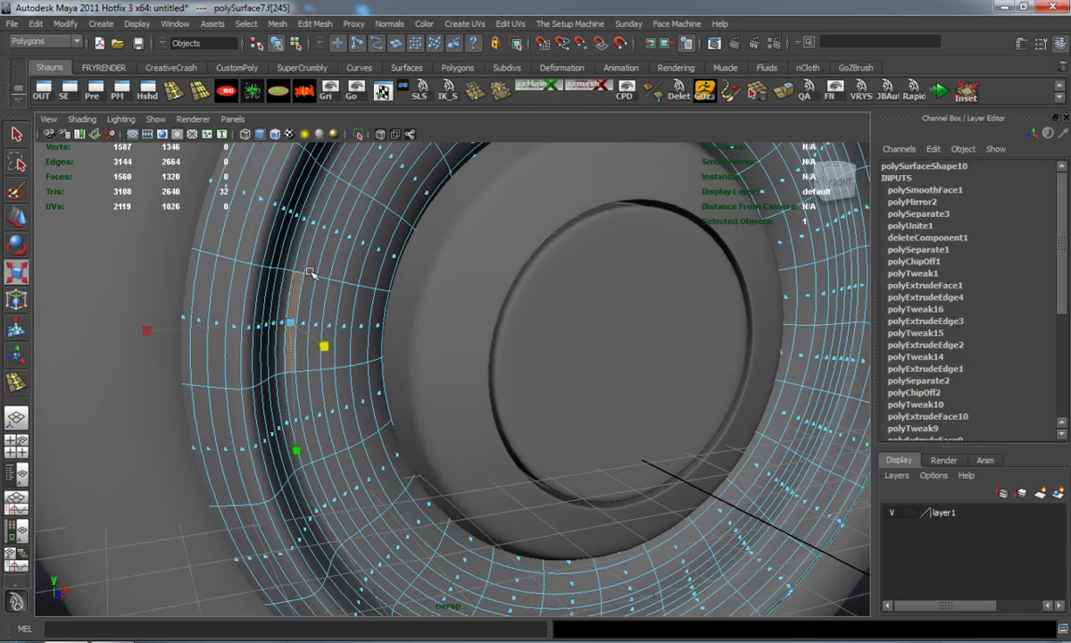
double_click(307, 221, "shift")
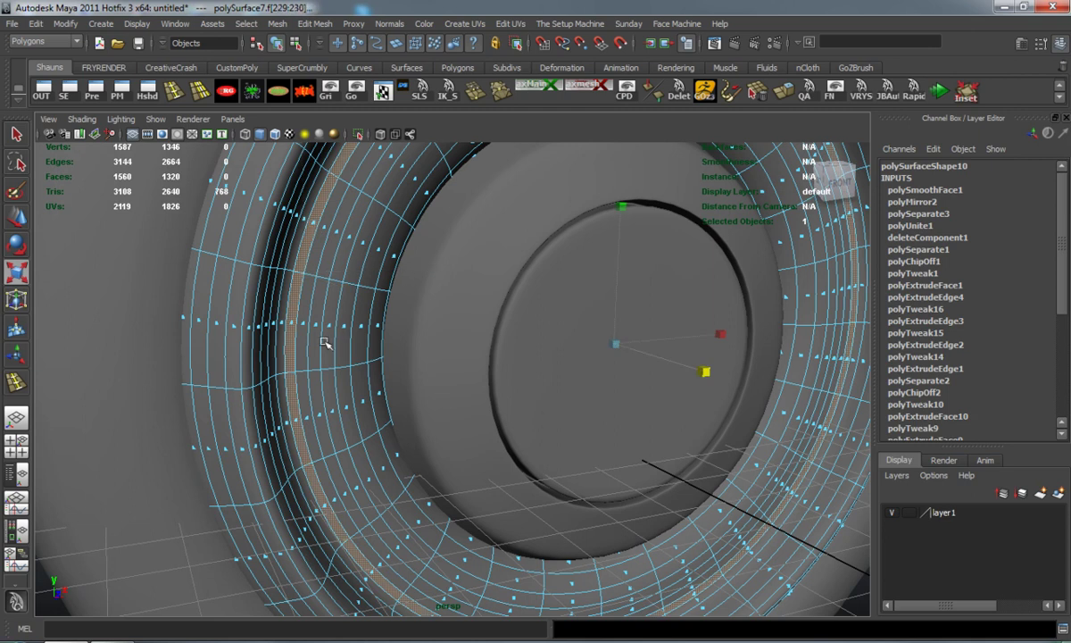
key("ctrl+z")
key("ctrl+z")
left_click(321, 416, "shift")
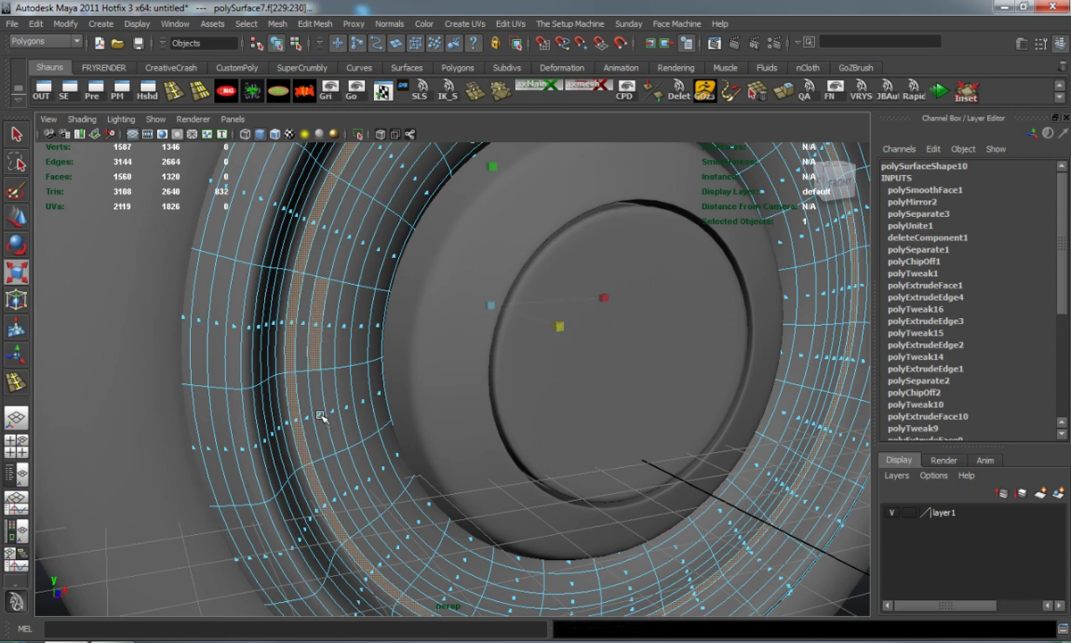
key("ctrl+z")
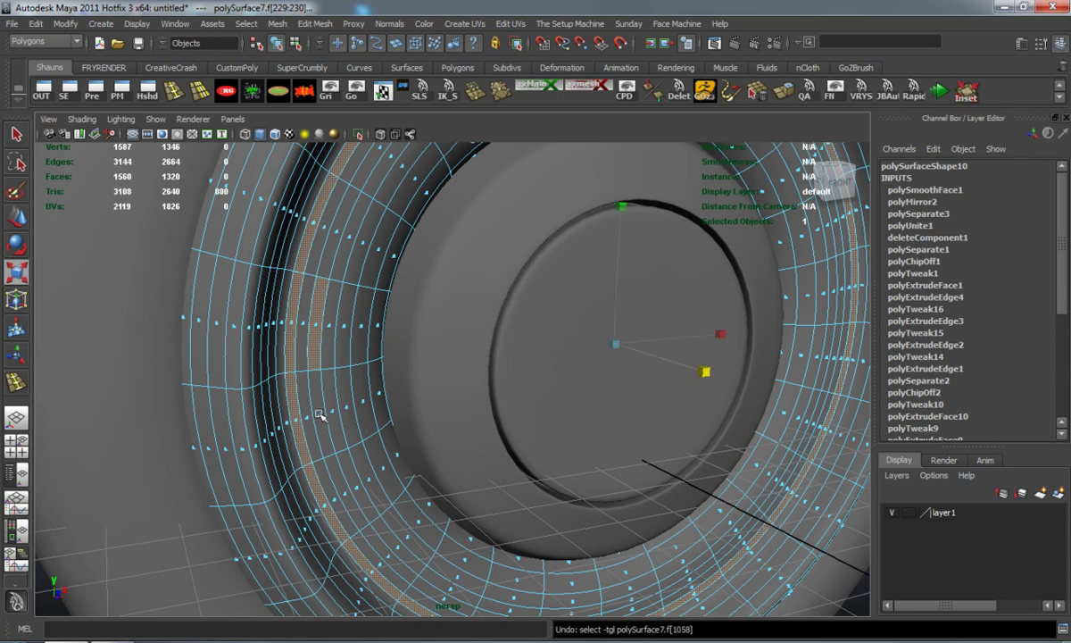
double_click(327, 415, "shift")
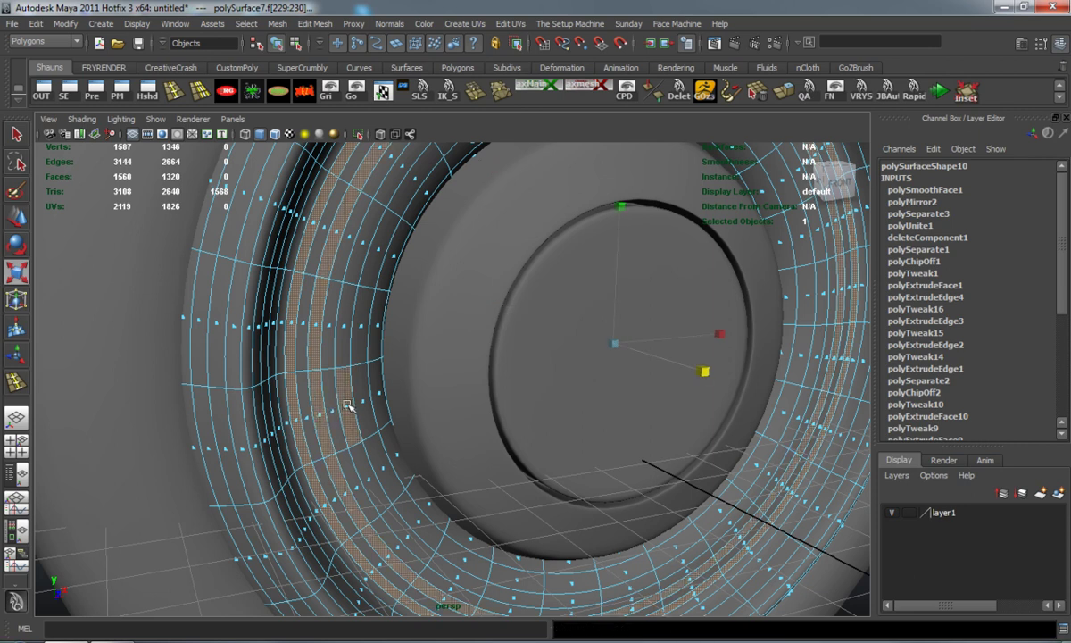
double_click(369, 334, "shift")
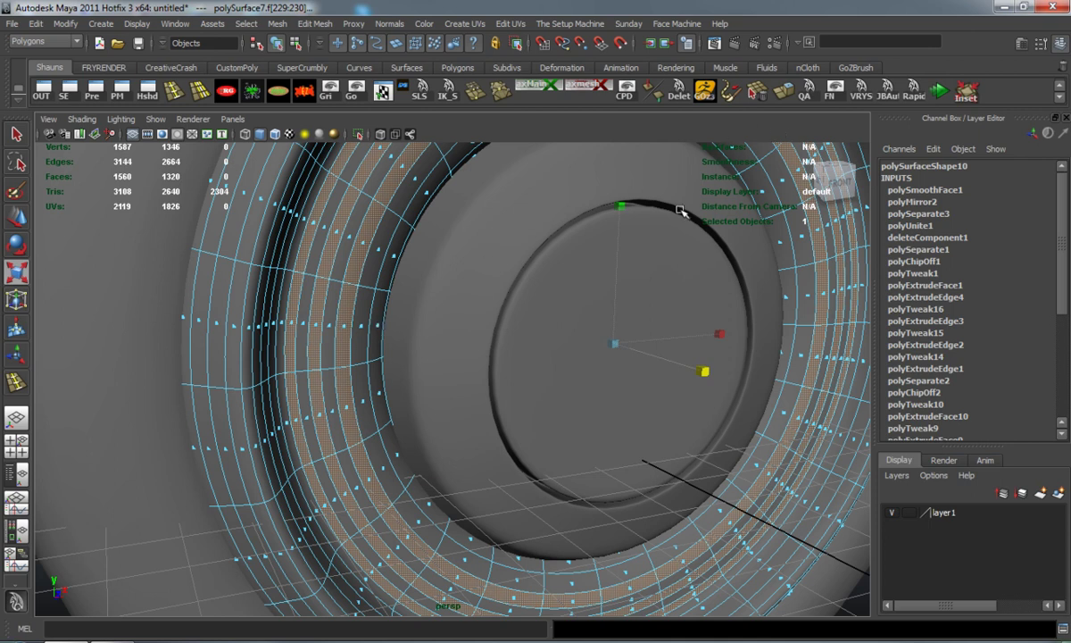
- Extrude the selected rim face loops outward with a Local Translate Z of 0.074 and return to object selection with the smooth preview on
key("ctrl+e")
left_click_drag(567, 326, 551, 351, "alt")
left_click_drag(748, 230, 806, 246)
middle_click_drag(830, 207, 796, 223, "alt")
left_click(775, 205)
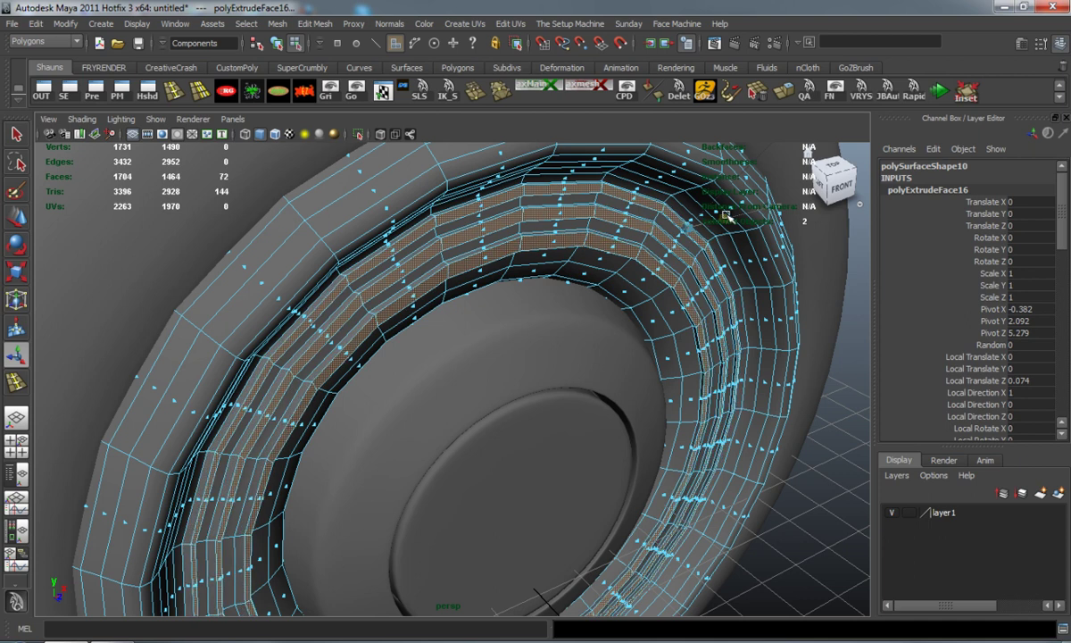
left_click_drag(726, 216, 724, 217)
key("ctrl+z")
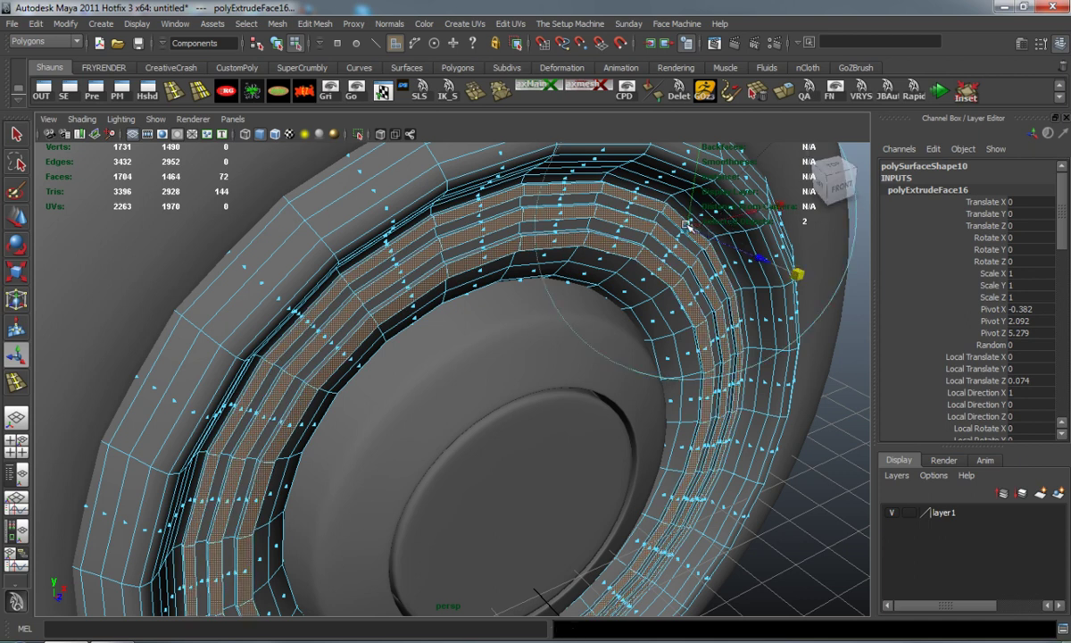
key("3")
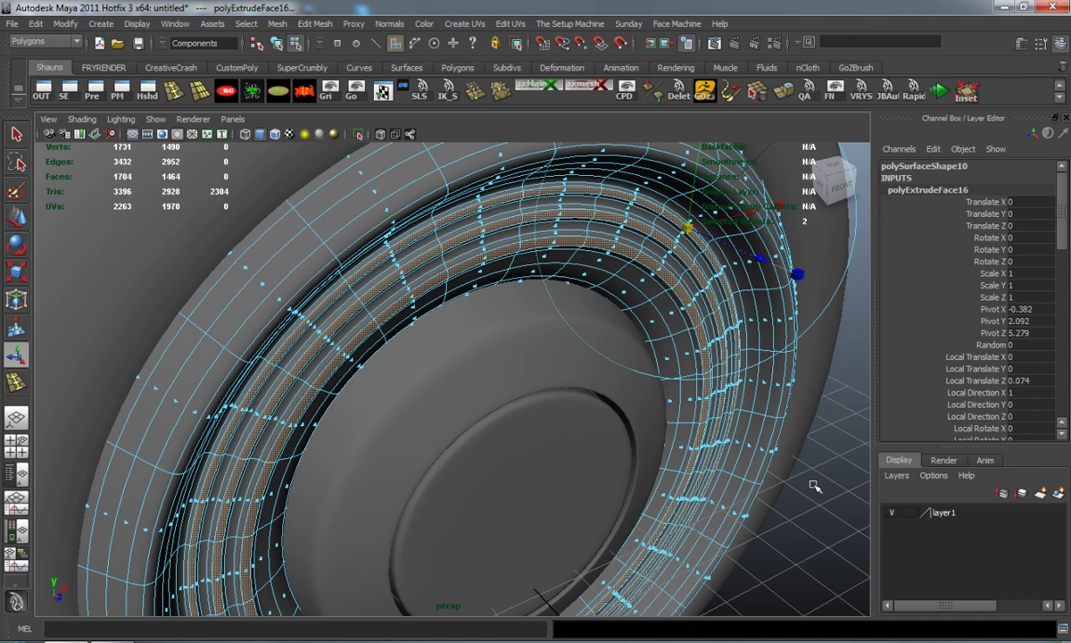
left_click(814, 487)
right_click_drag(616, 277, 676, 253)
- Group the tire, rim and hub cap and narrow the whole wheel to a Scale Z of 0.803
scroll(636, 383, "down", 5)
left_click_drag(636, 383, 238, 452, "alt")
left_click_drag(265, 354, 754, 542)
left_click_drag(612, 482, 564, 461, "alt")
key("r")
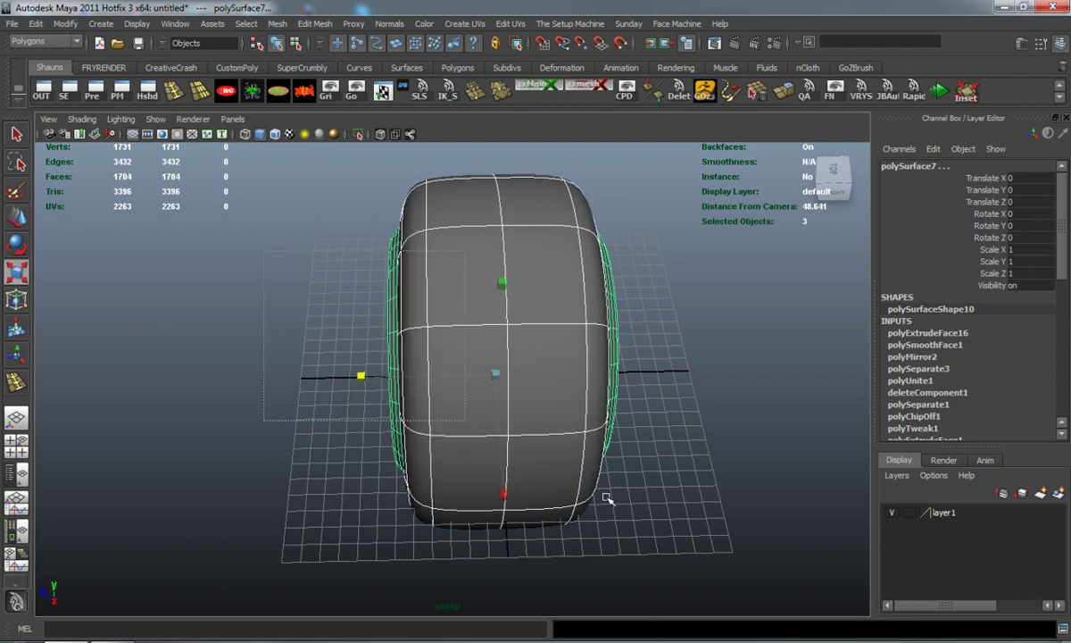
key("ctrl+g")
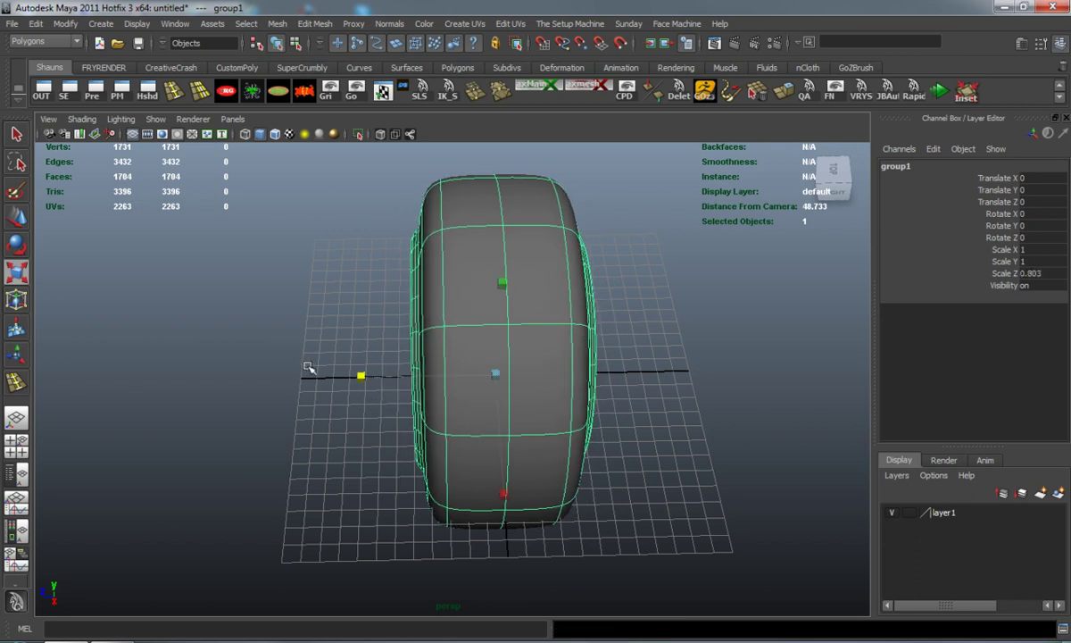
left_click(308, 367)
- Examine the narrowed wheel from the front, checking the rim ridges and the hub cap up close
left_click_drag(332, 402, 408, 394, "alt")
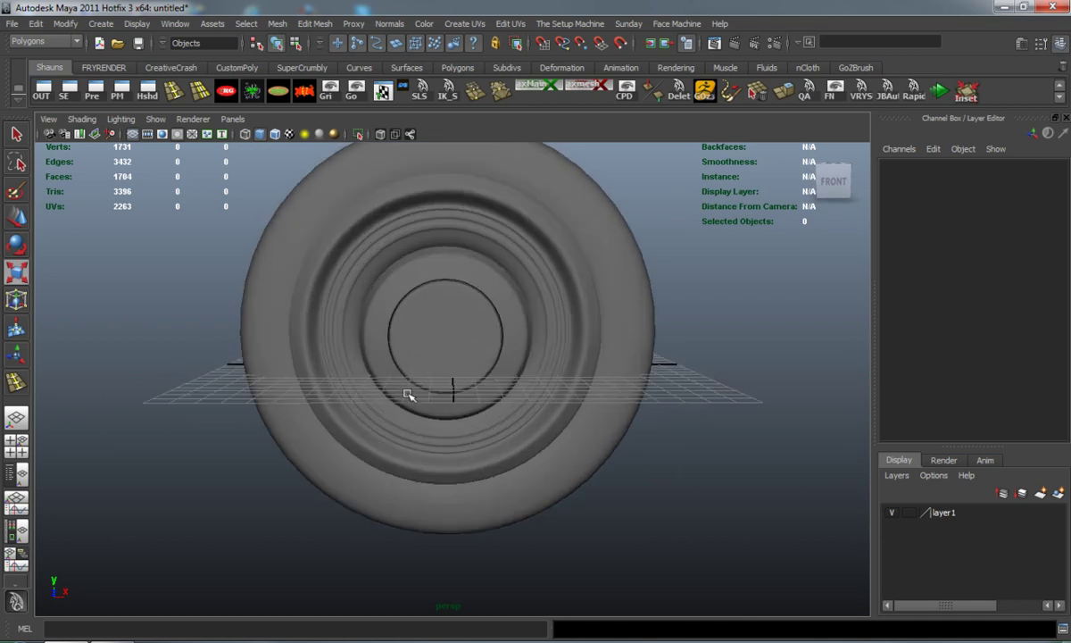
right_click_drag(408, 394, 401, 423, "alt")
left_click(390, 407)
key("f")
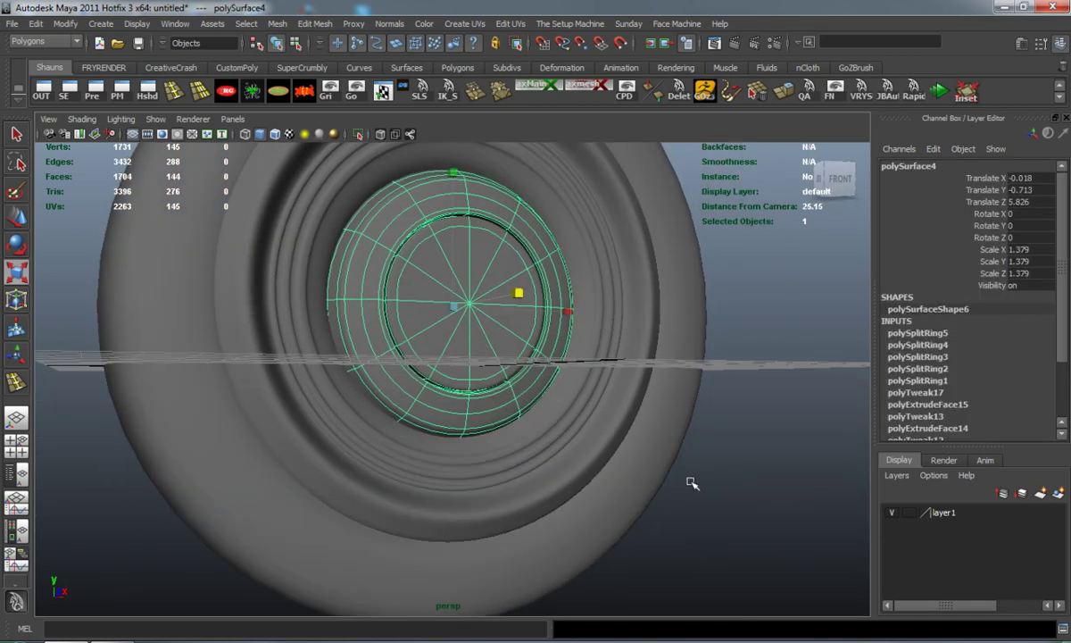
left_click(698, 486)
left_click_drag(706, 488, 703, 495, "alt")
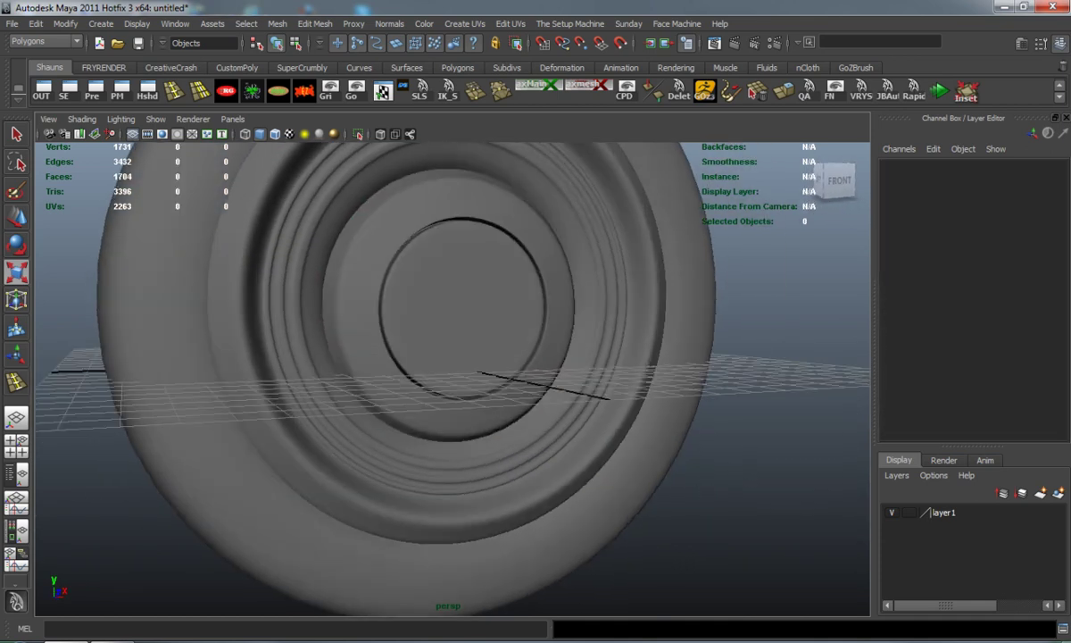